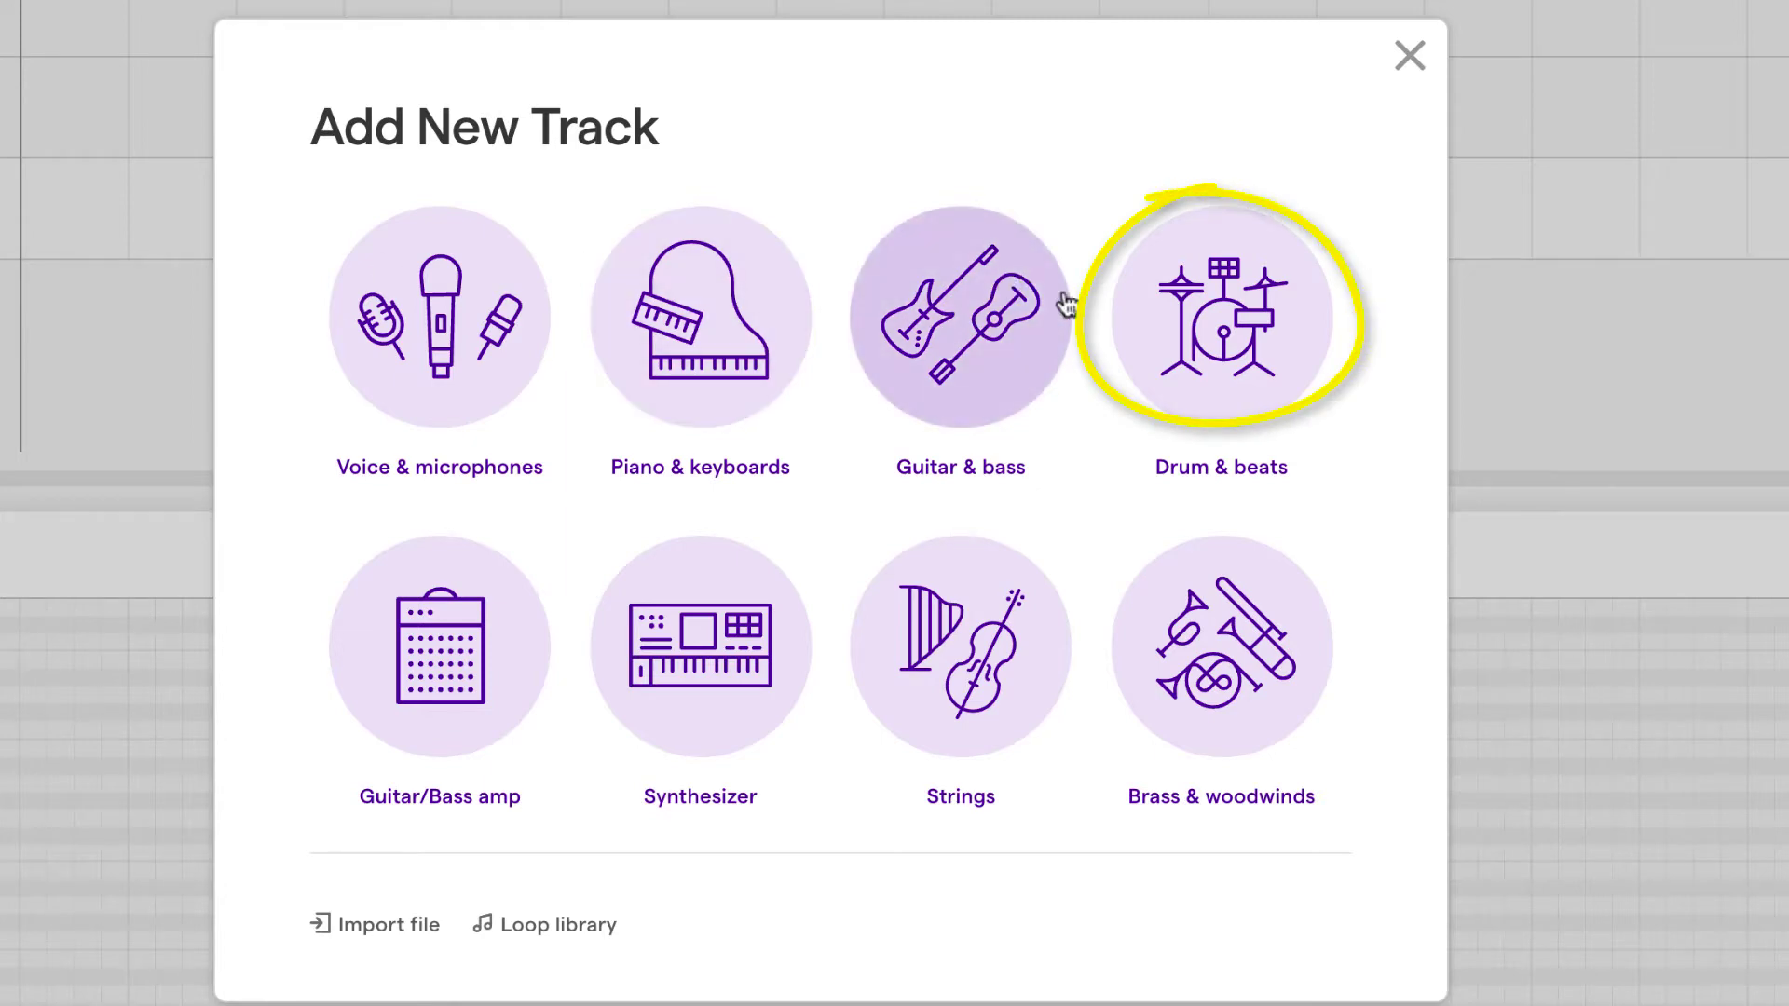
Add a Drum & beats track and try out its Vanilla kit in the Instrument view.
{"action": "left_click", "coordinate": [1159, 341]}
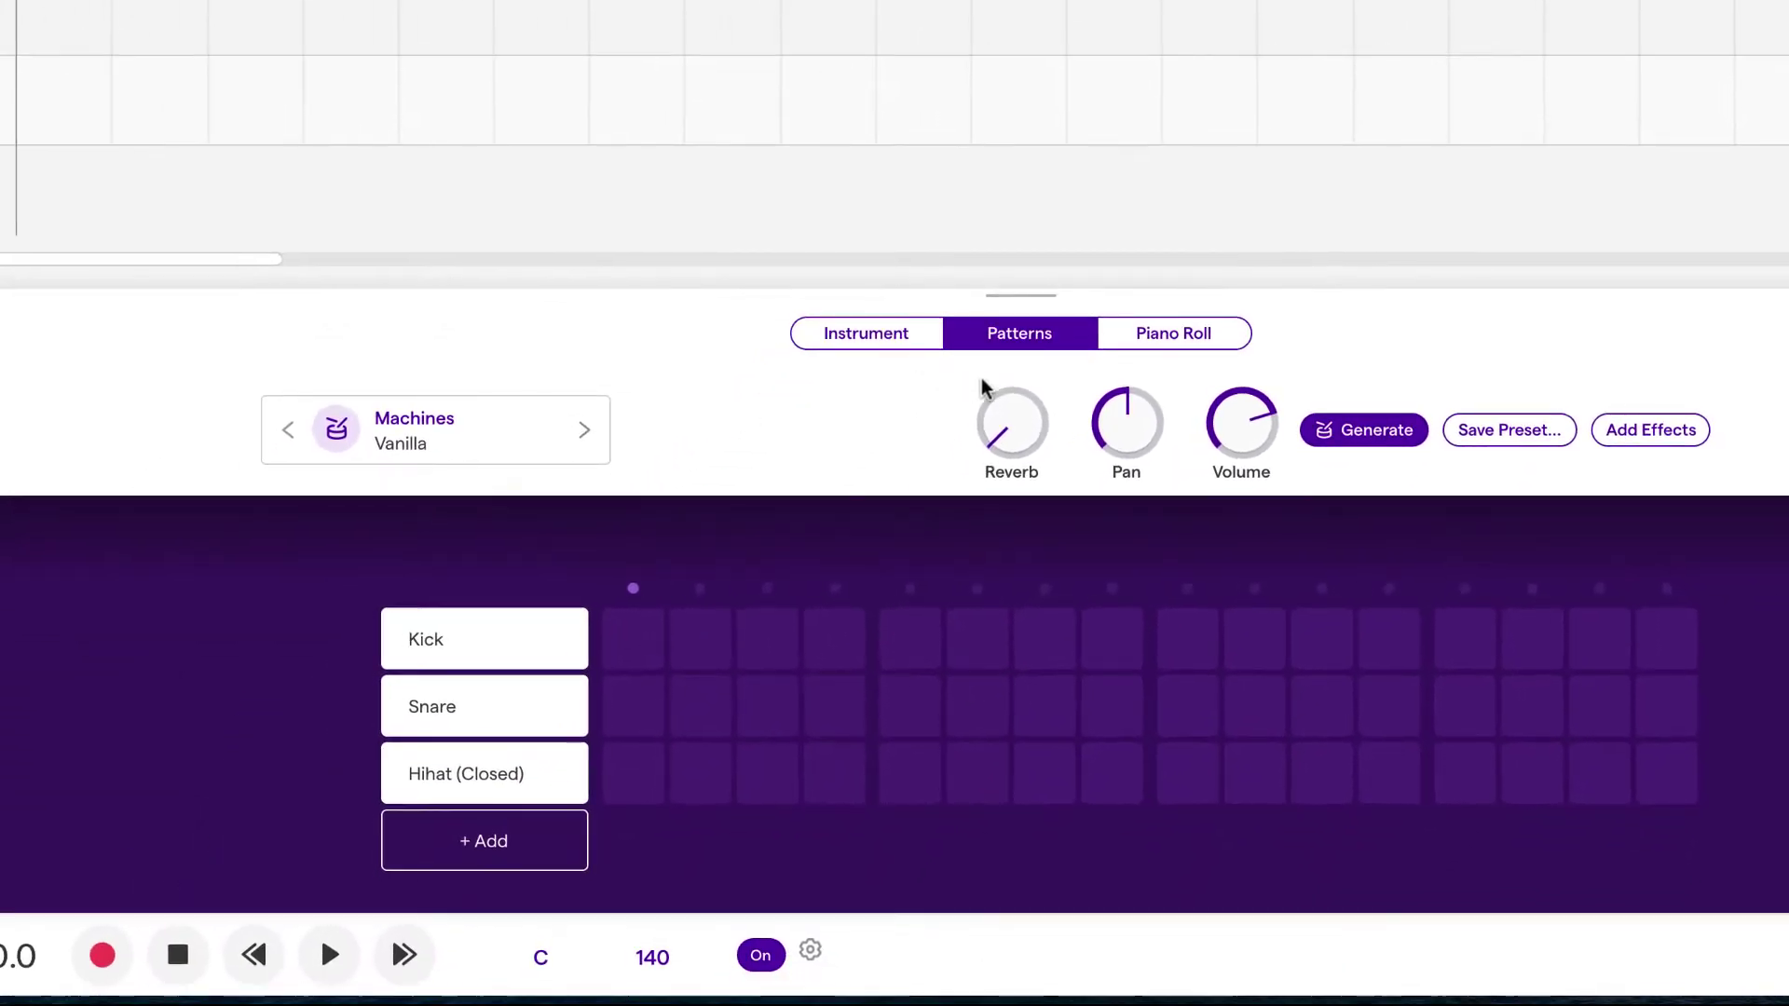
{"action": "left_click", "coordinate": [840, 351]}
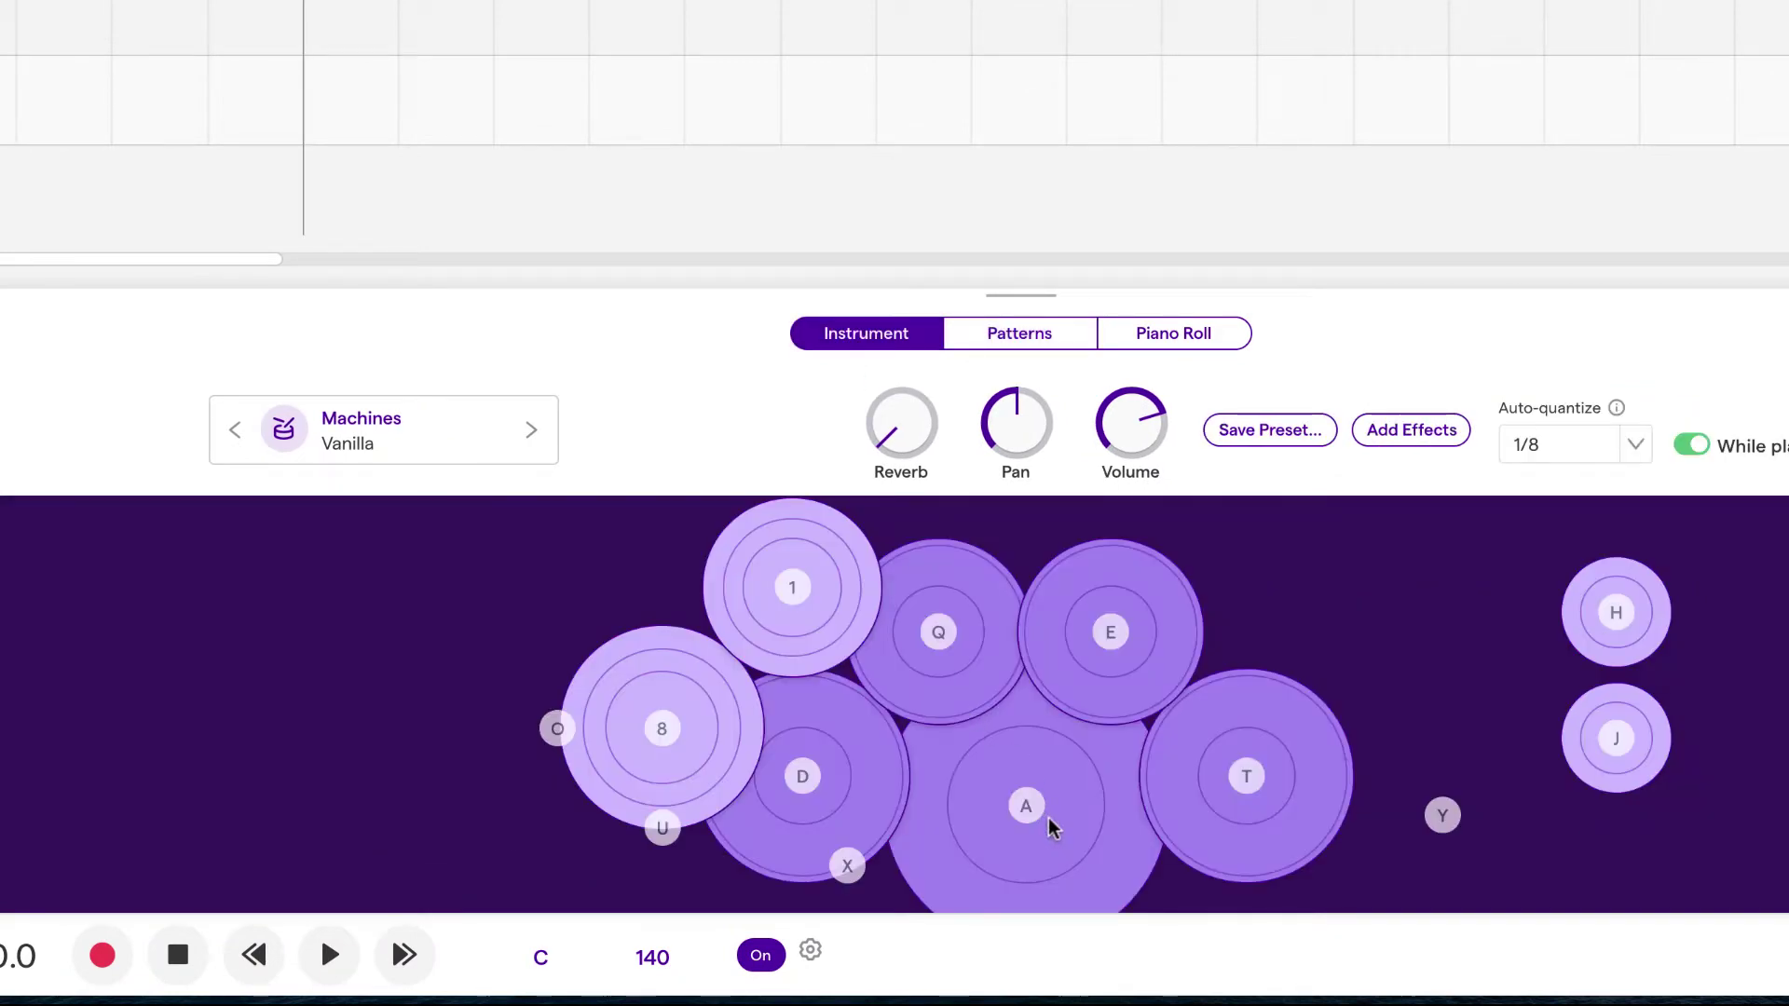
{"action": "key", "text": "space"}
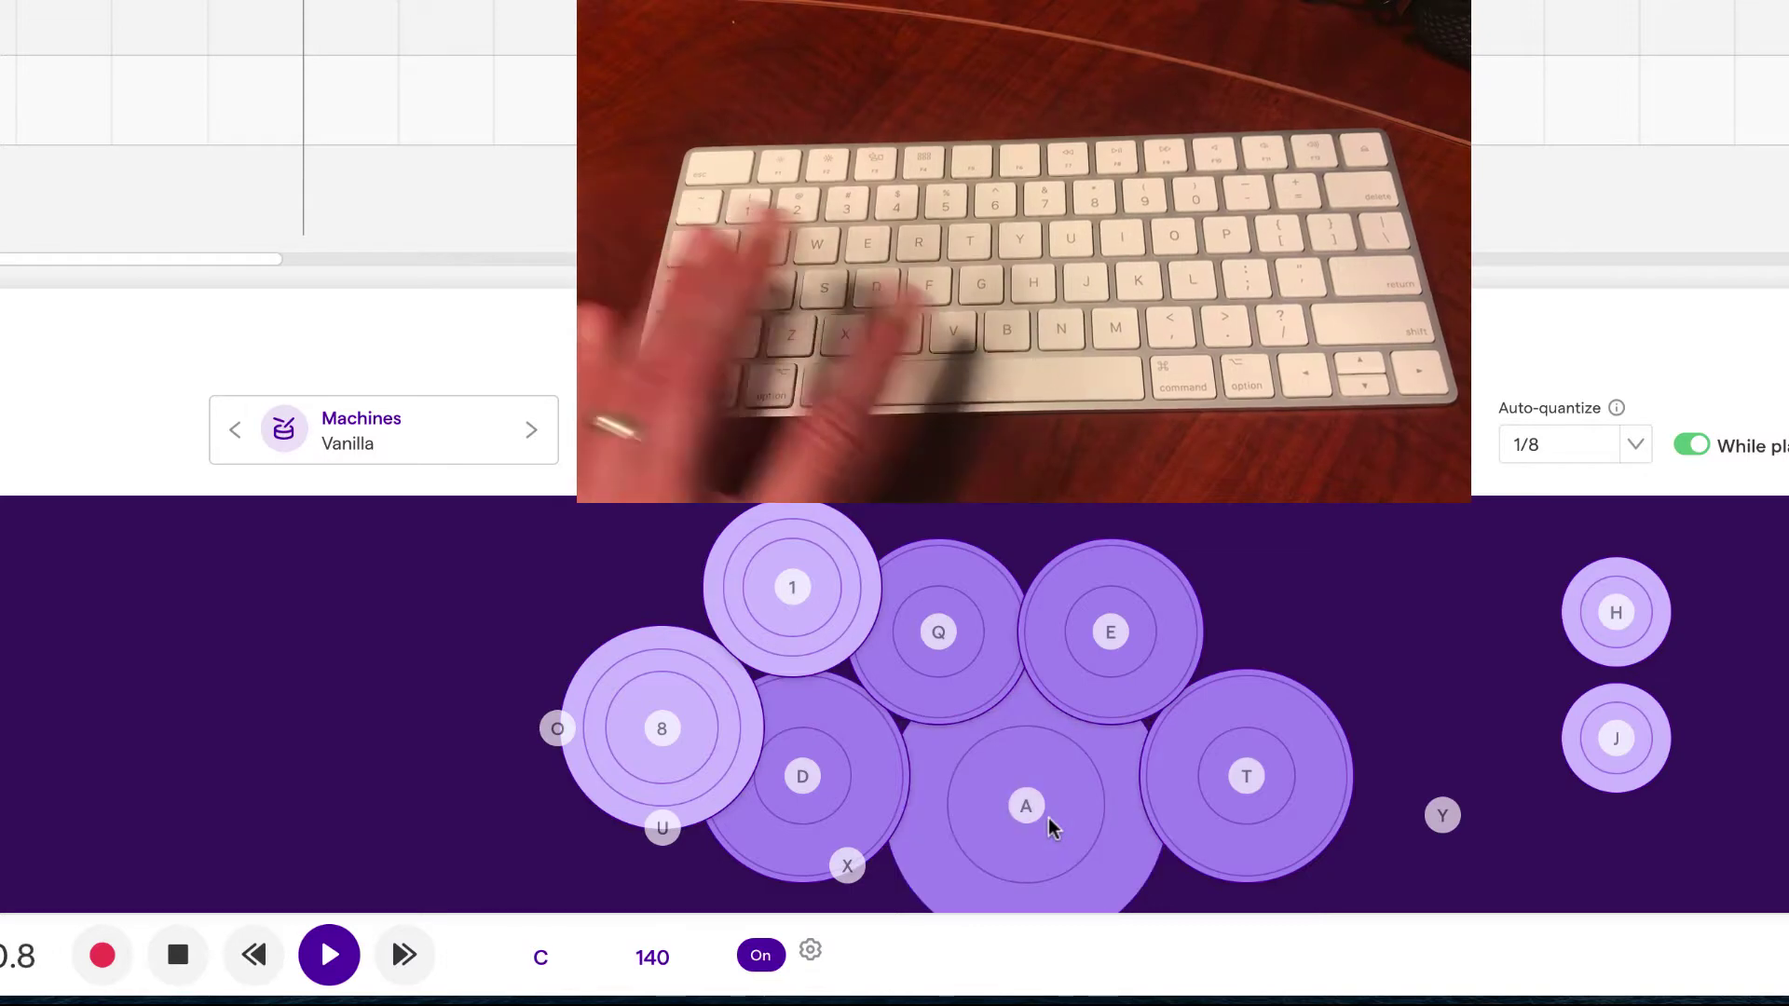
{"action": "key", "text": "space"}
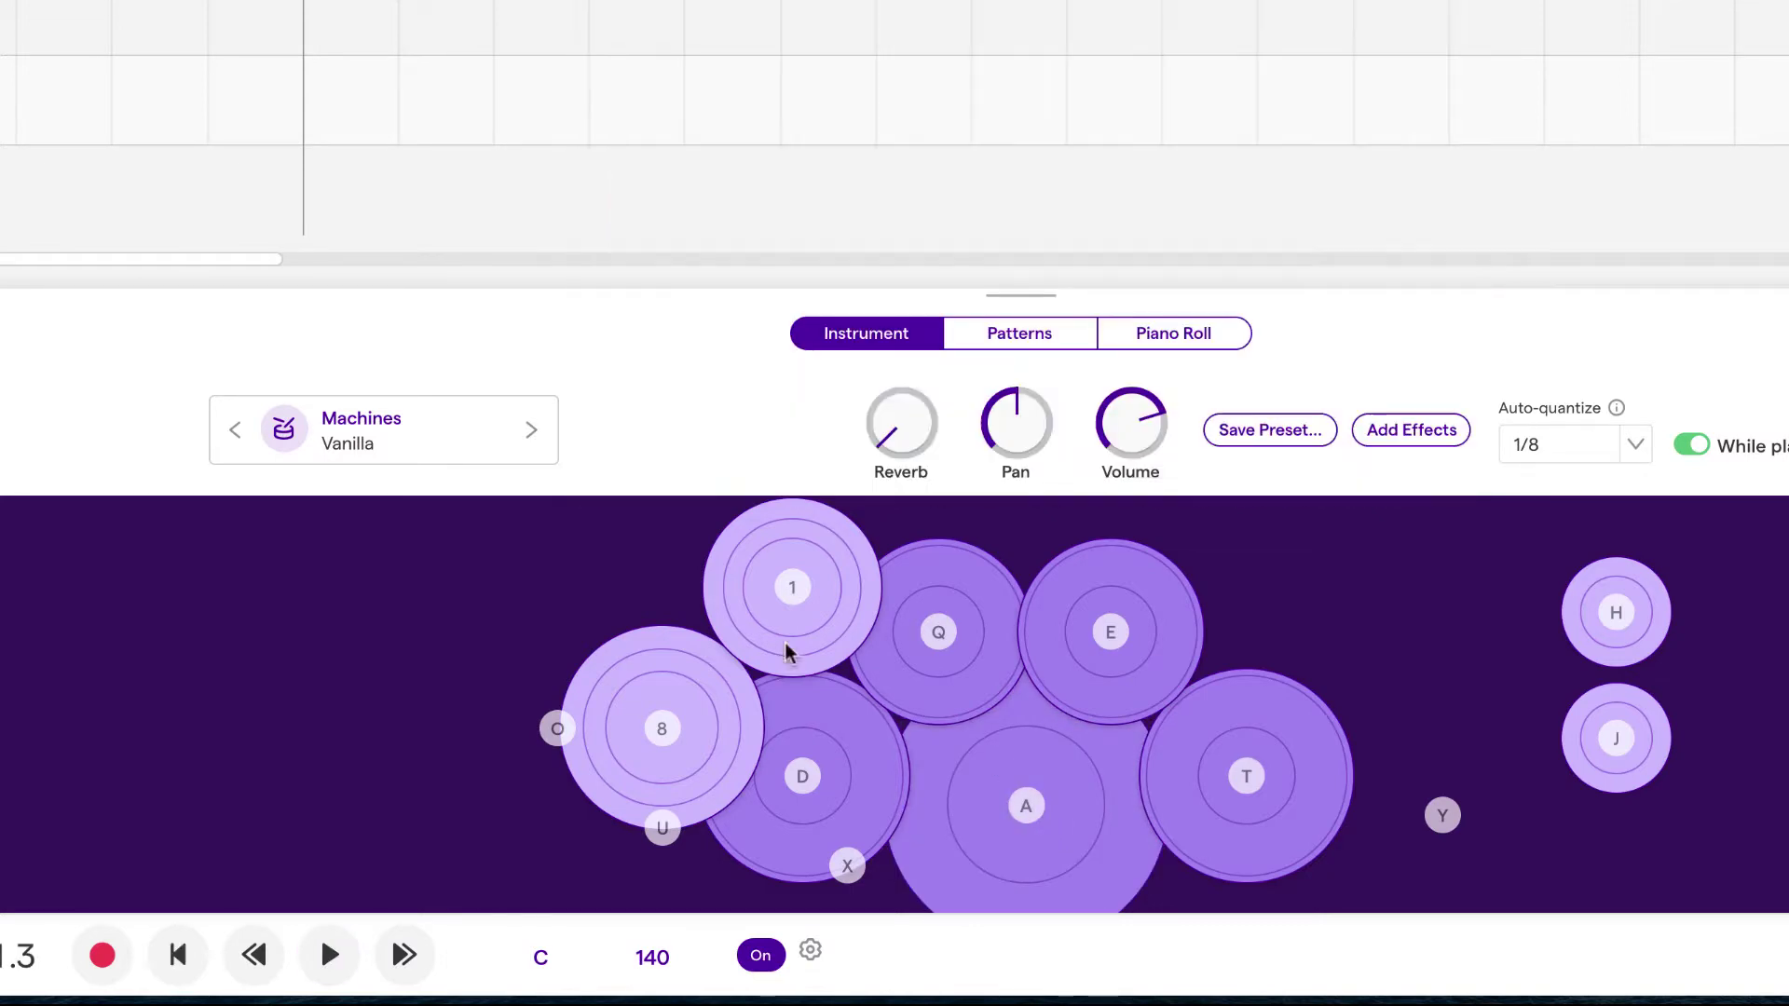
Switch the drum kit to Danger Harsh Funker, raise its Reverb and Room amounts, and audition the pads.
{"action": "left_click", "coordinate": [531, 435]}
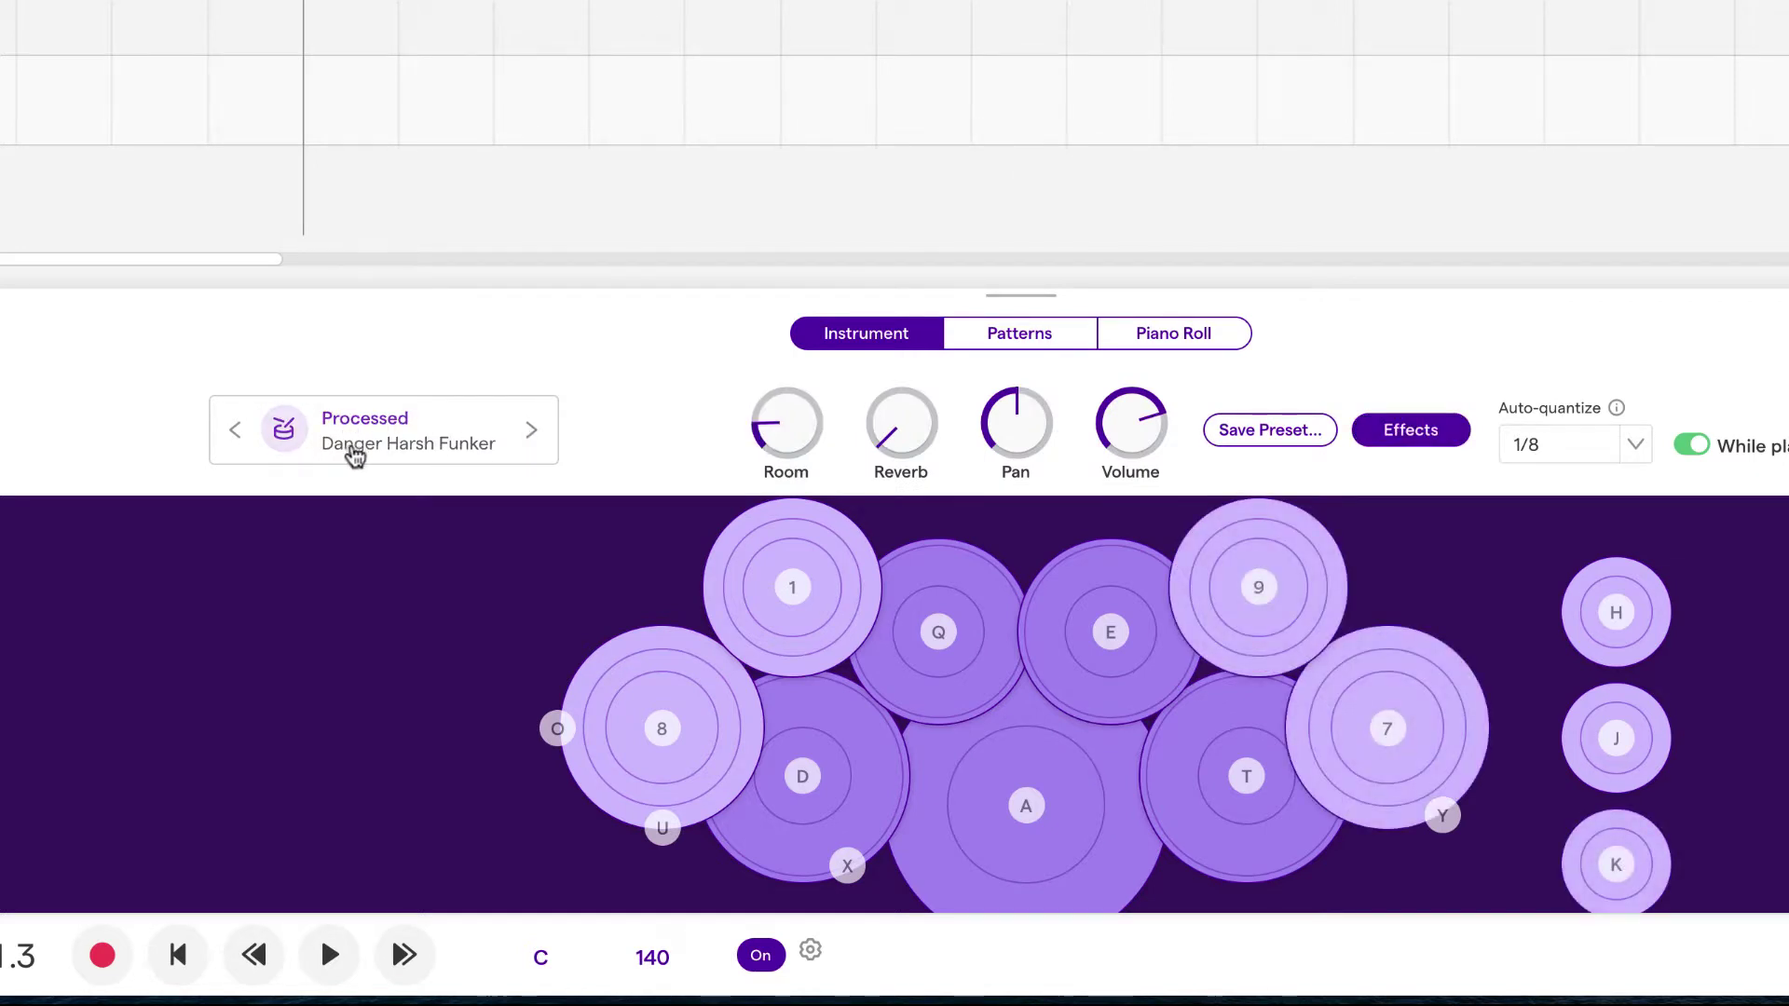
{"action": "left_click", "coordinate": [1081, 841]}
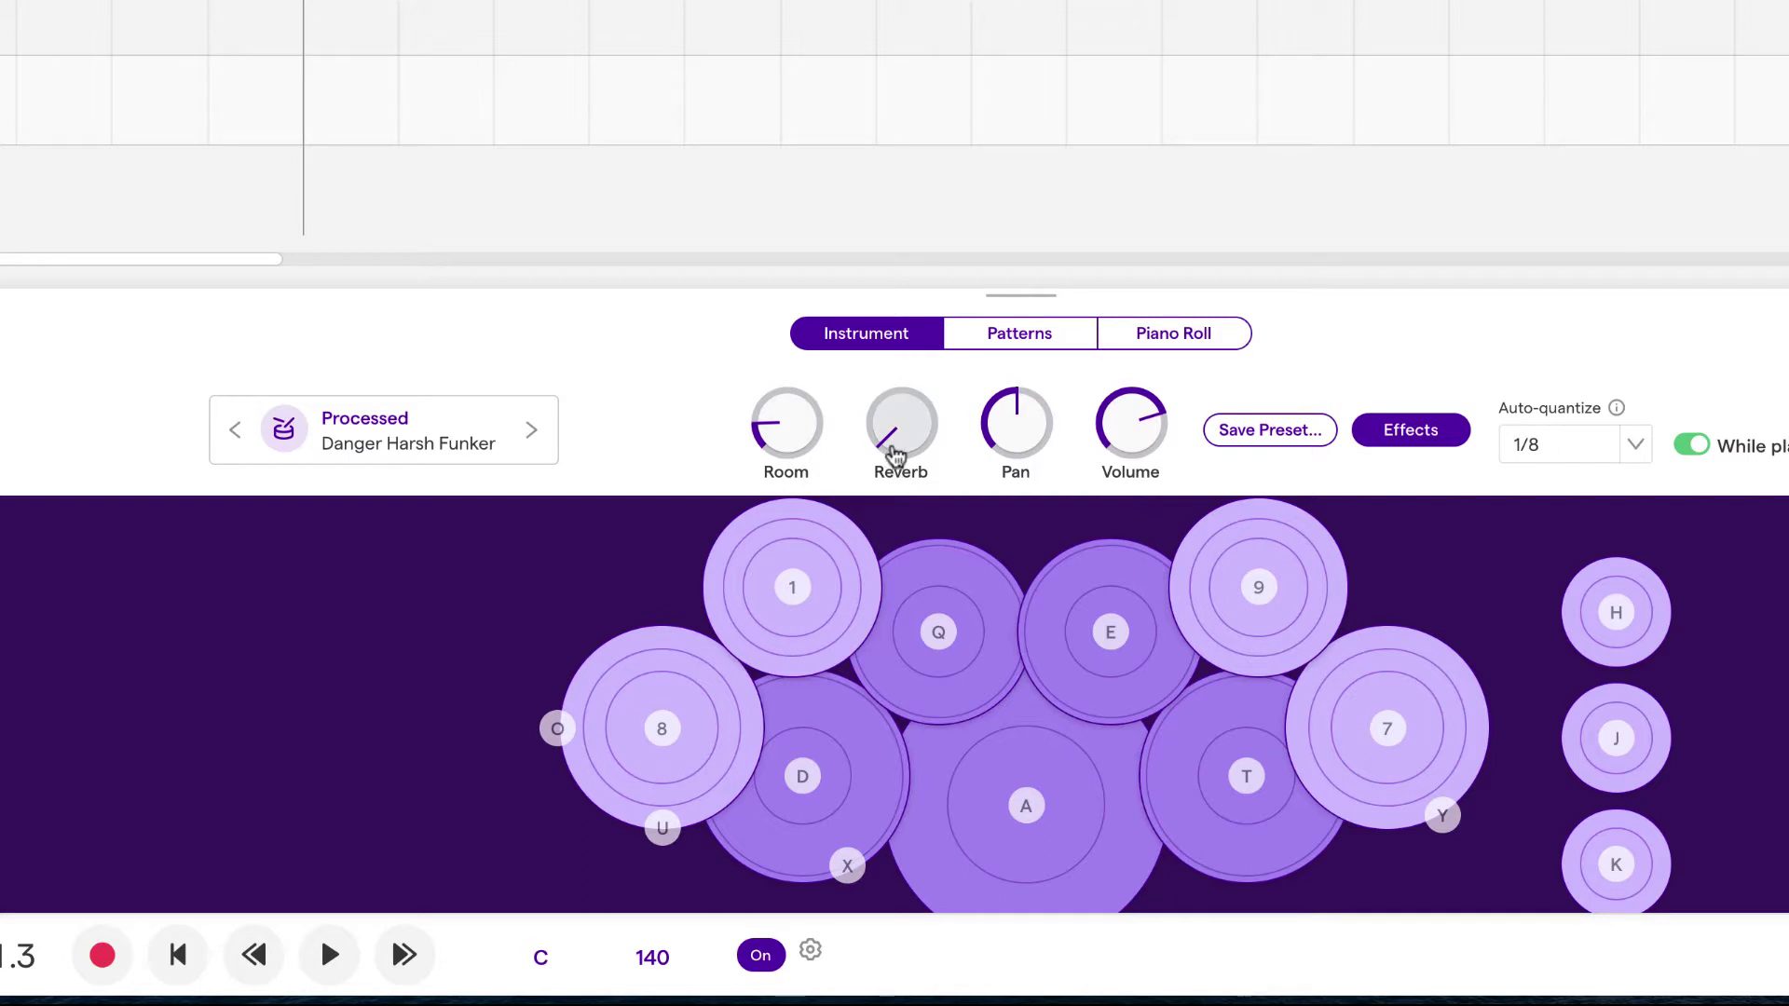
{"action": "left_click_drag", "start_coordinate": [894, 457], "coordinate": [981, 247]}
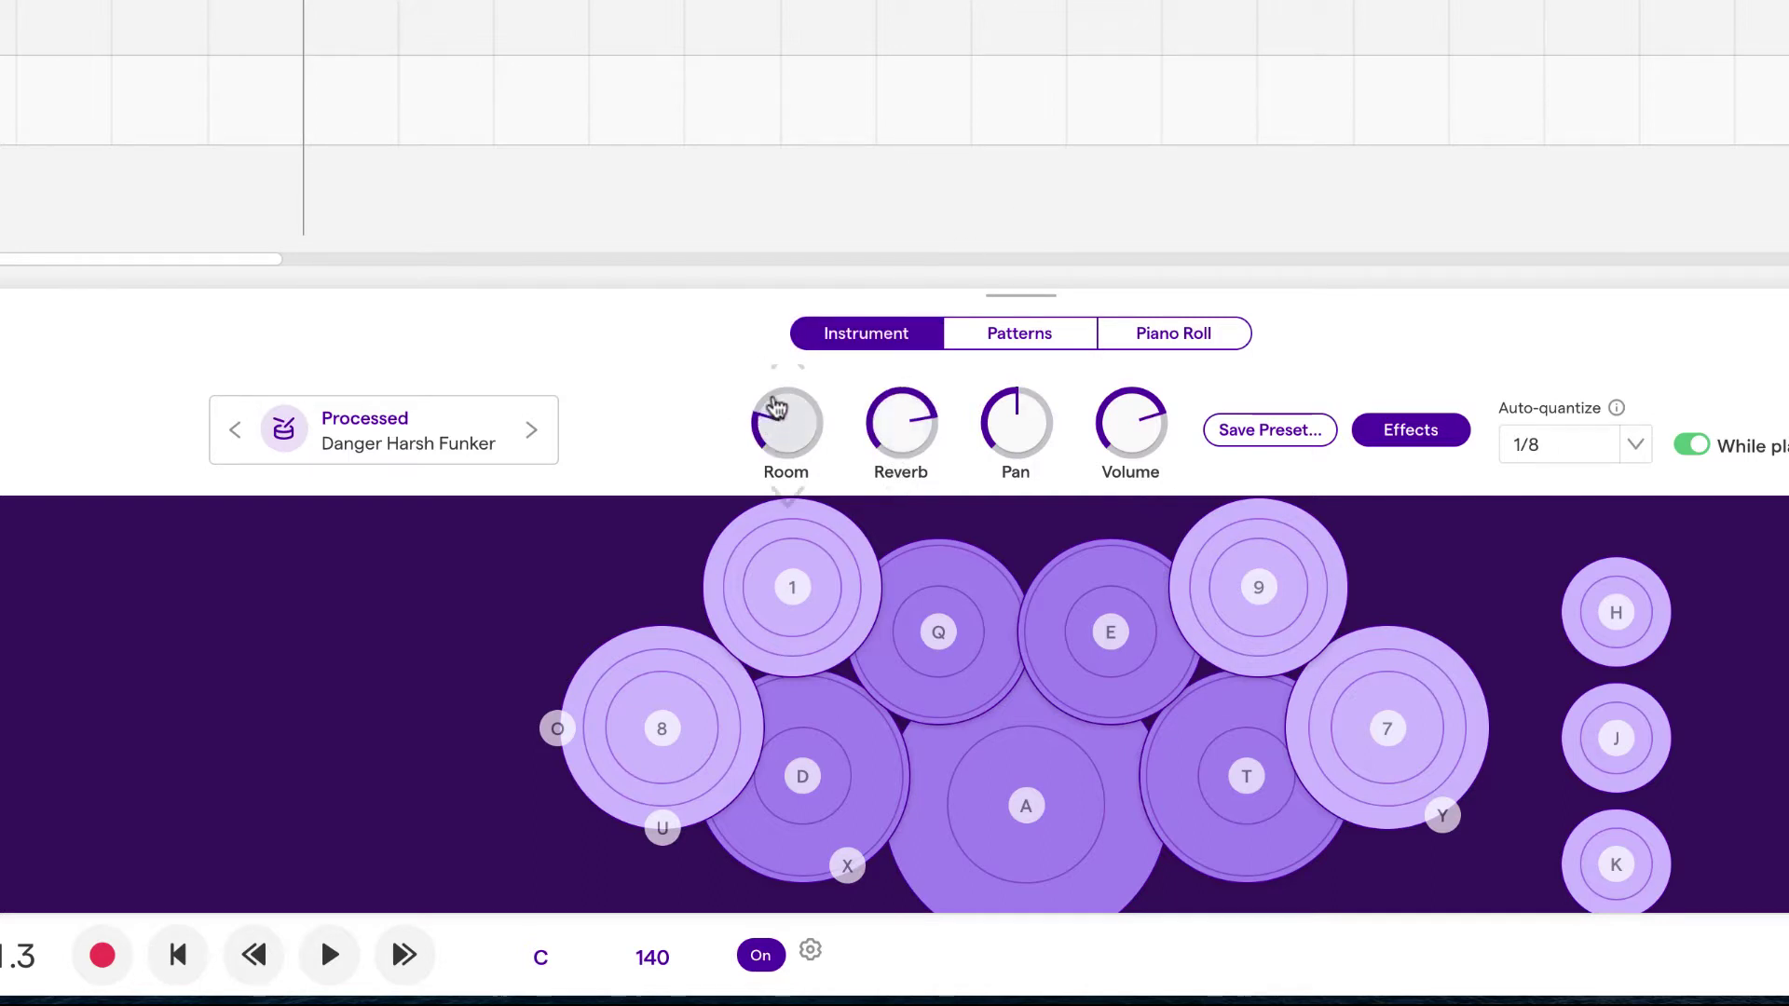
{"action": "left_click_drag", "start_coordinate": [779, 299], "coordinate": [777, 289]}
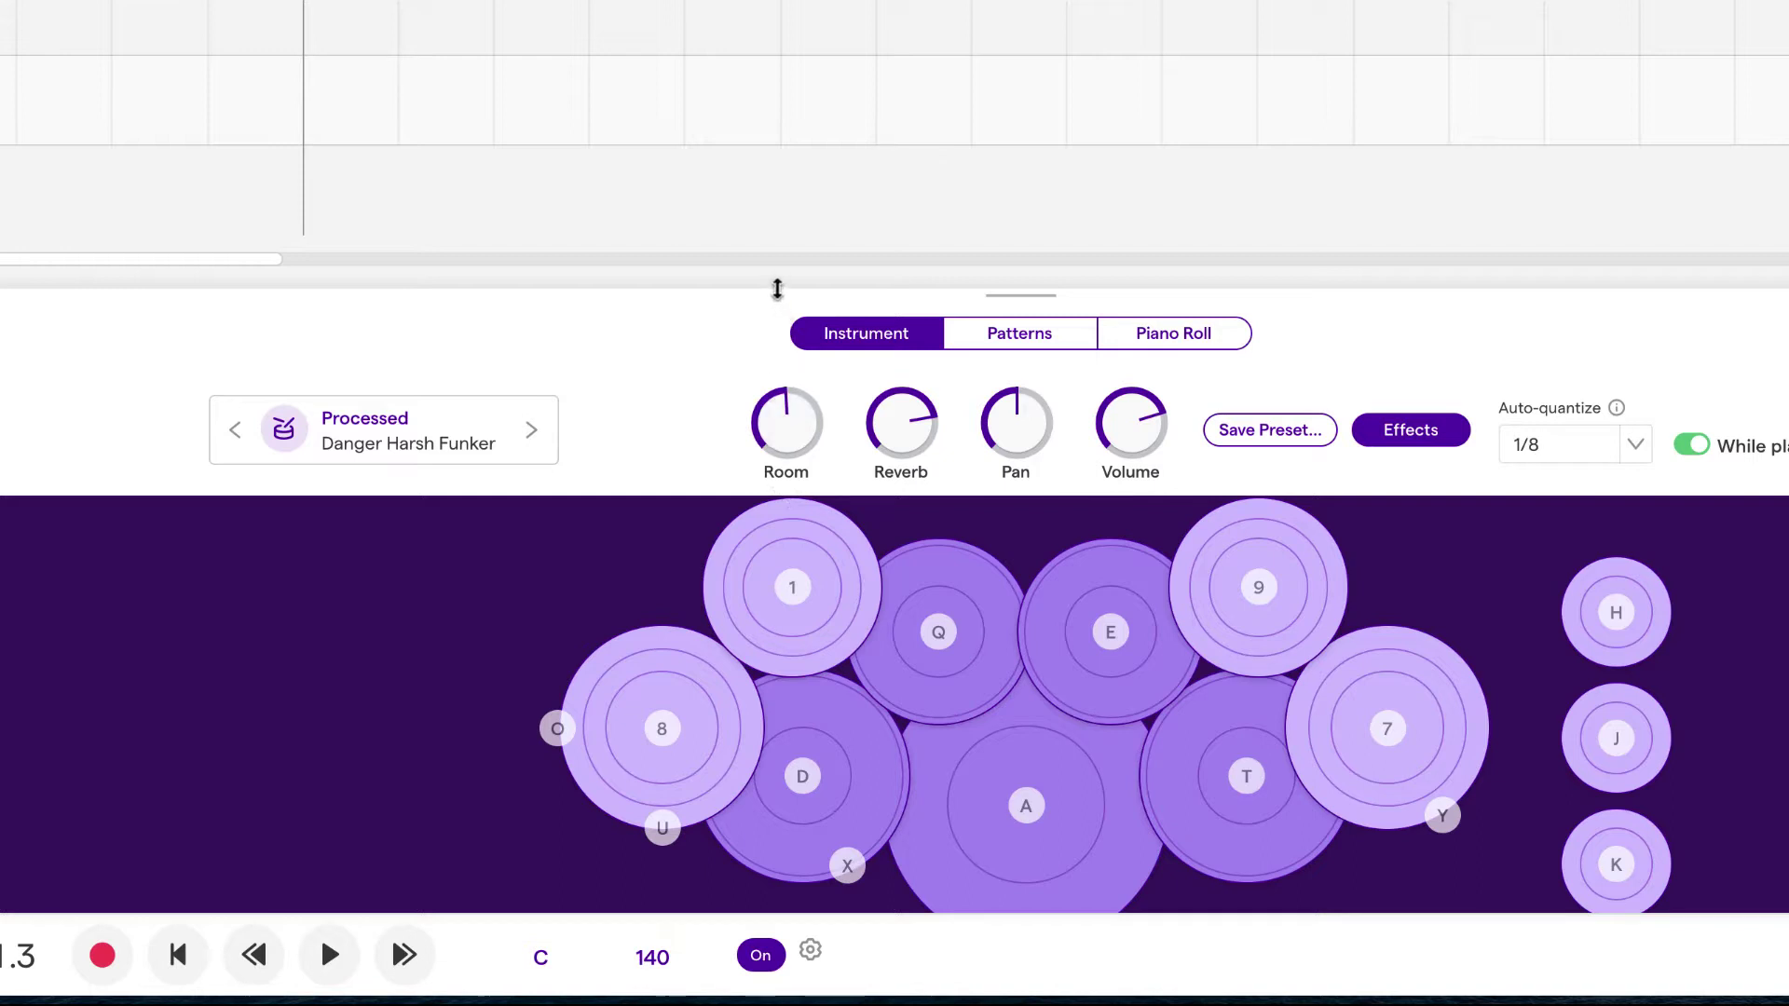
{"action": "key", "text": "a"}
{"action": "key", "text": "d"}
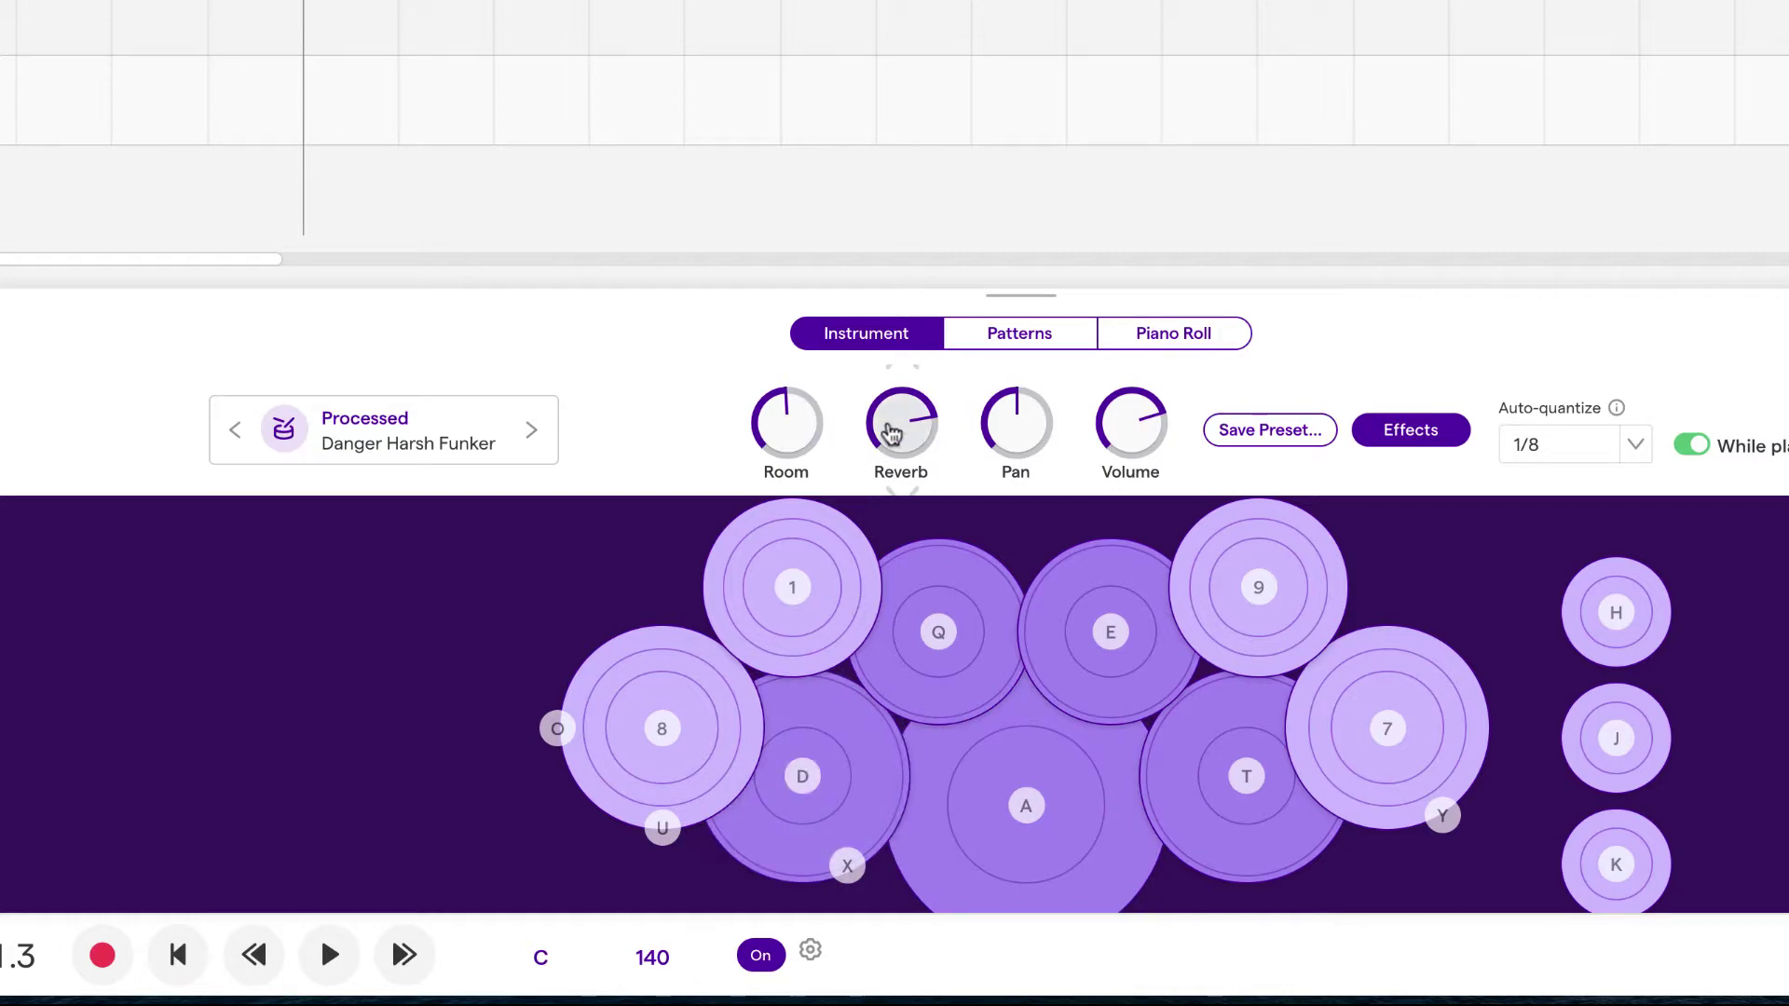
{"action": "left_click_drag", "start_coordinate": [892, 433], "coordinate": [893, 416]}
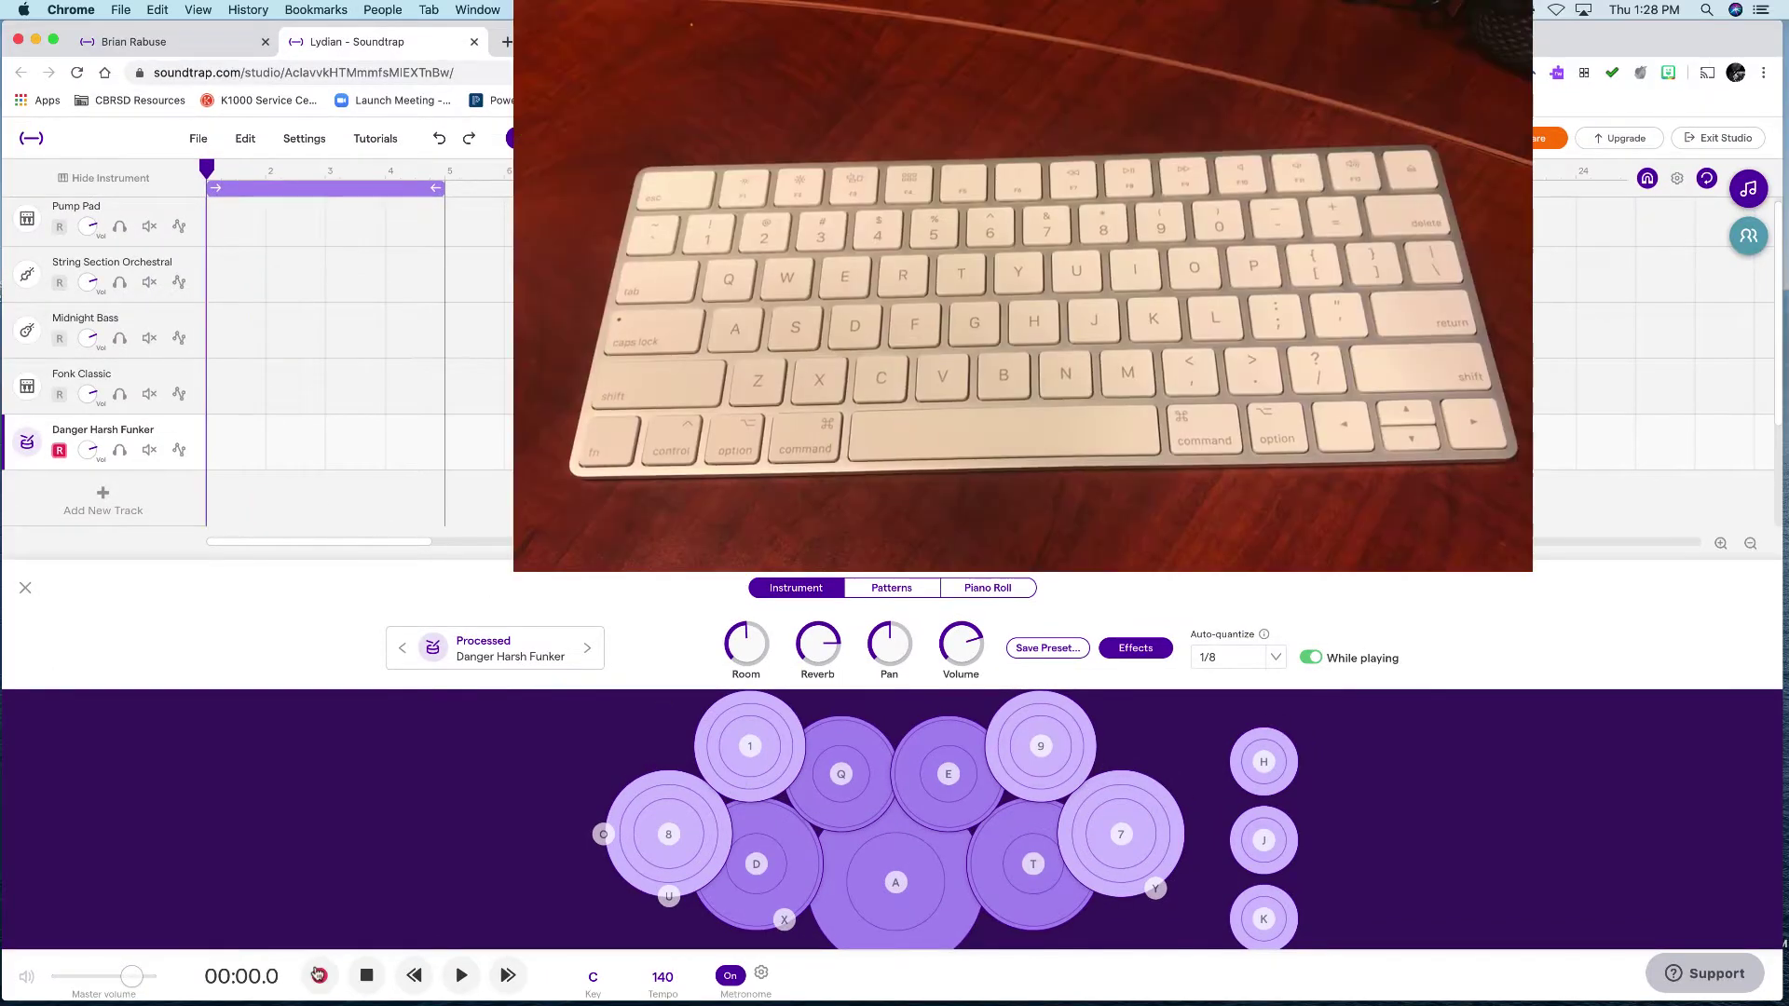
Record a four-measure drum beat on the Danger Harsh Funker track using the A and D pads.
{"action": "left_click", "coordinate": [319, 975]}
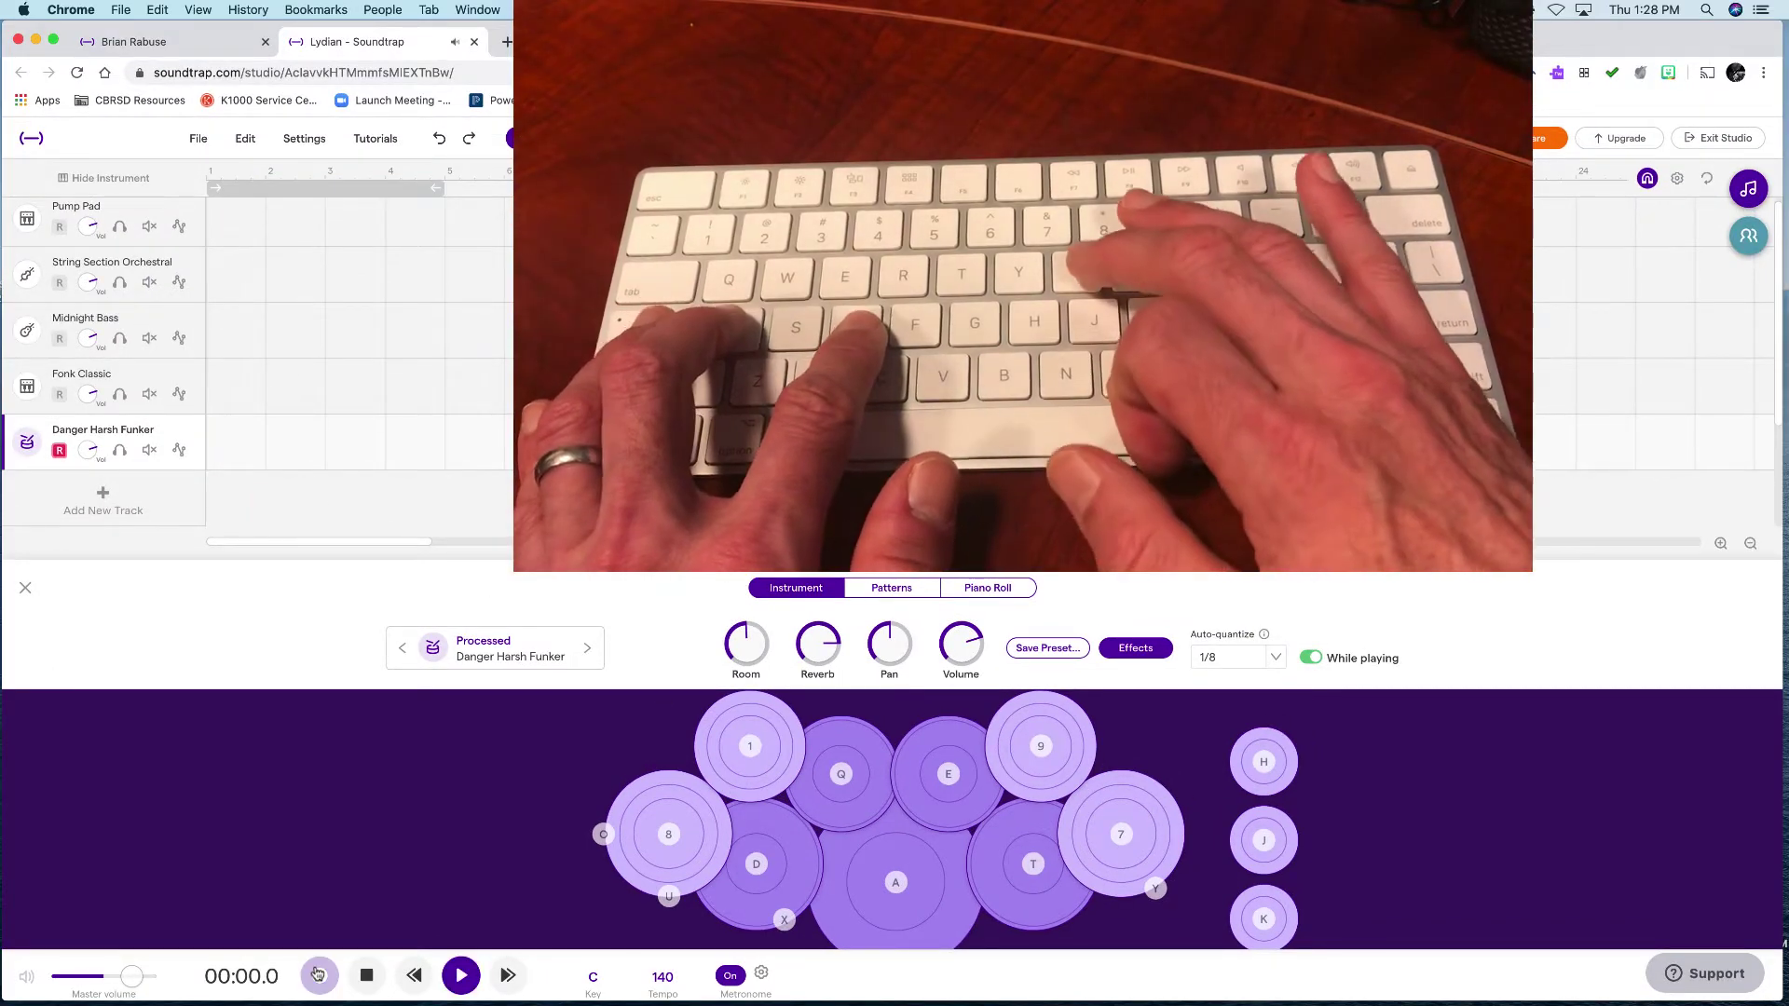
{"action": "key", "text": "a"}
{"action": "key", "text": "d"}
{"action": "key", "text": "d"}
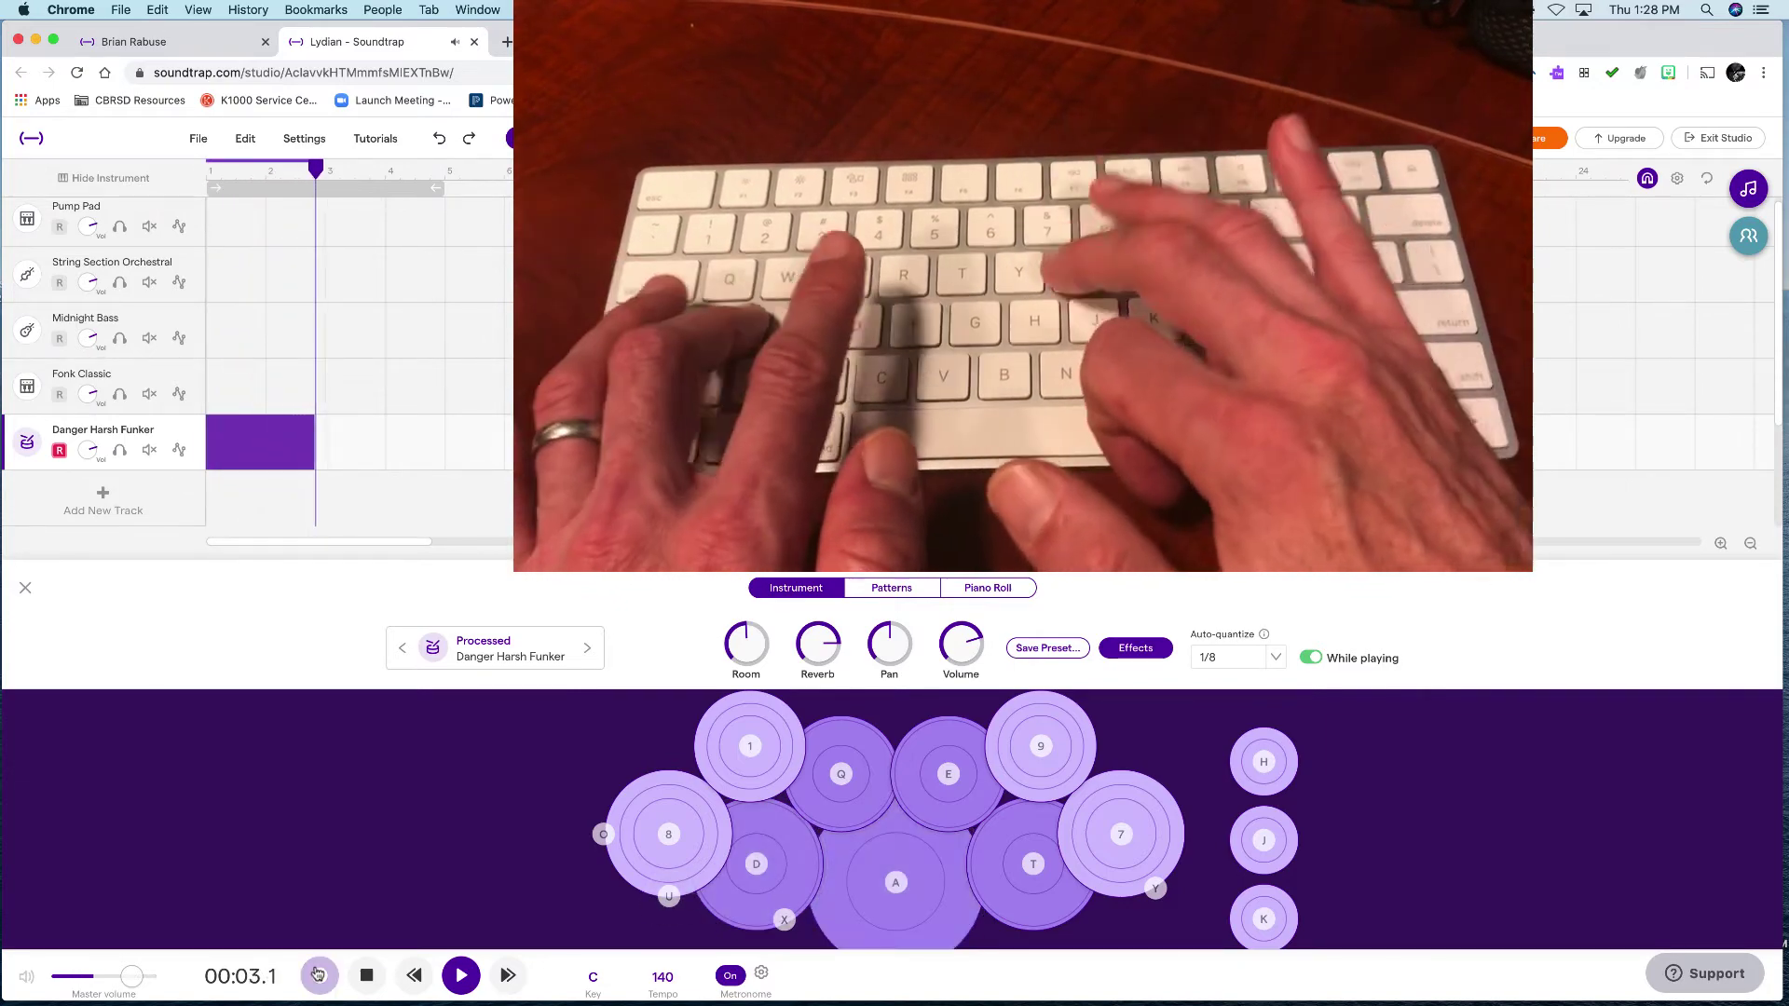
{"action": "key", "text": "a"}
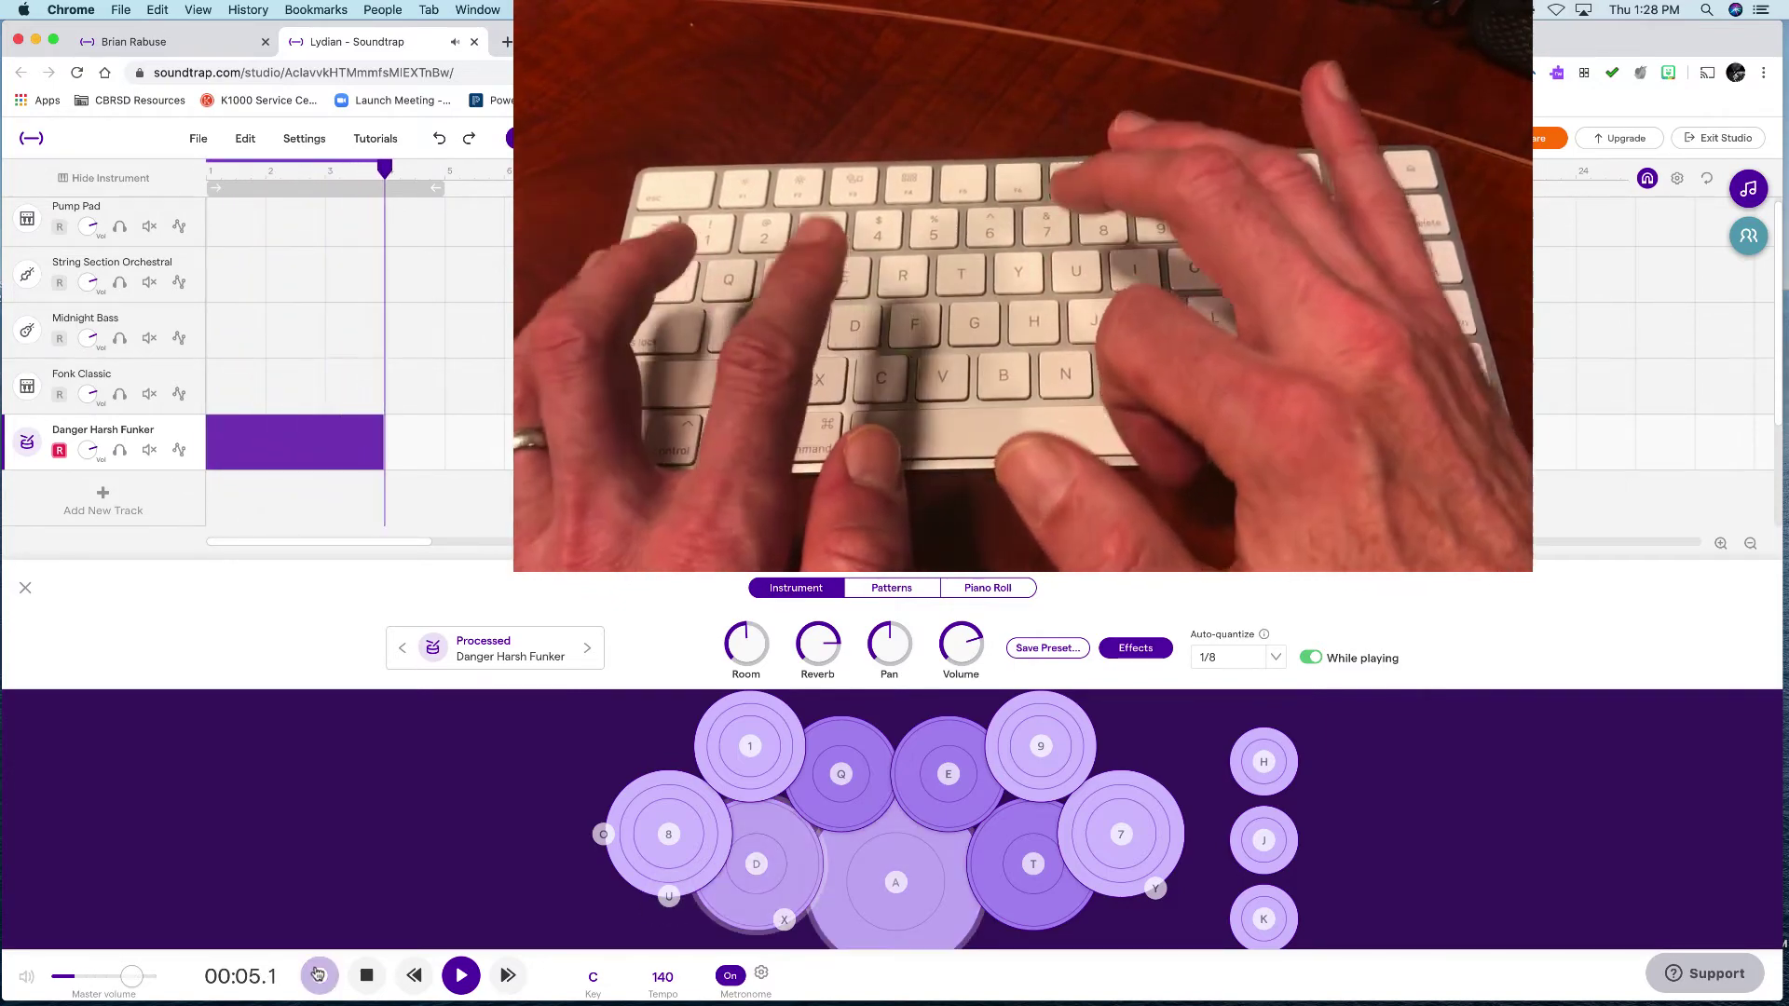
{"action": "key", "text": "d"}
{"action": "key", "text": "d"}
{"action": "left_click", "coordinate": [317, 974]}
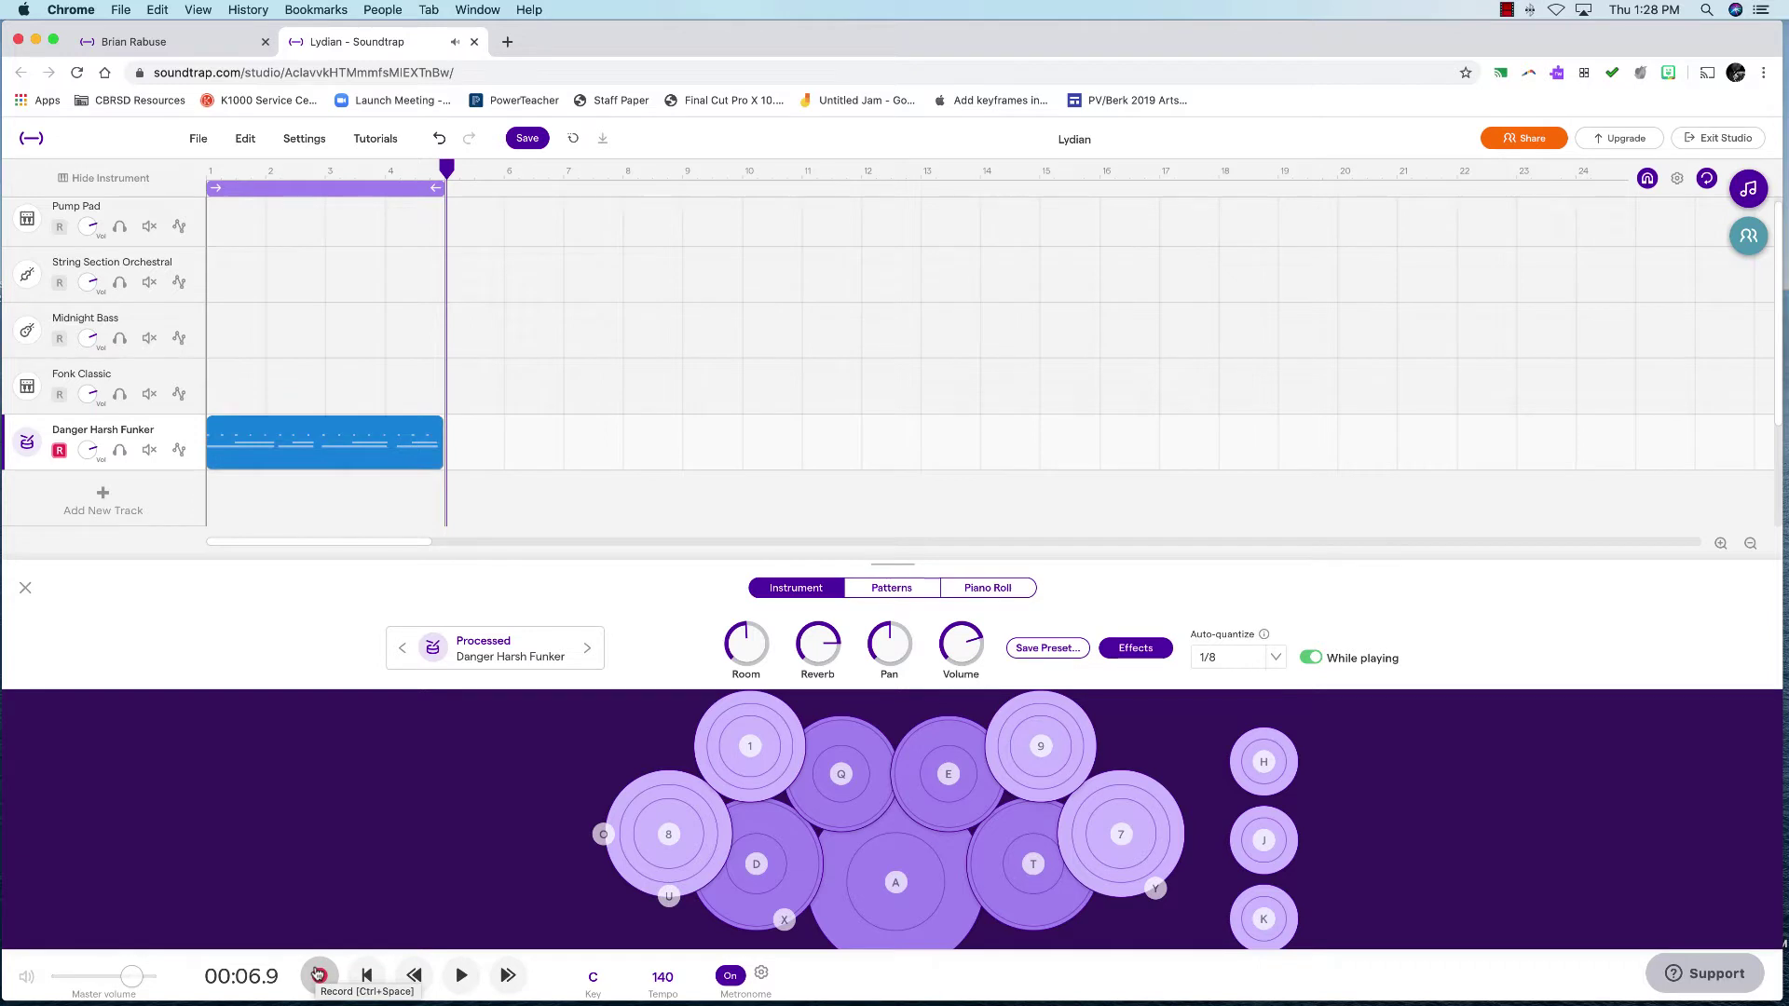
Show the Midnight Bass track's playable keyboard, audition its F notes, and set its octave range to start at C0.
{"action": "left_click", "coordinate": [156, 324]}
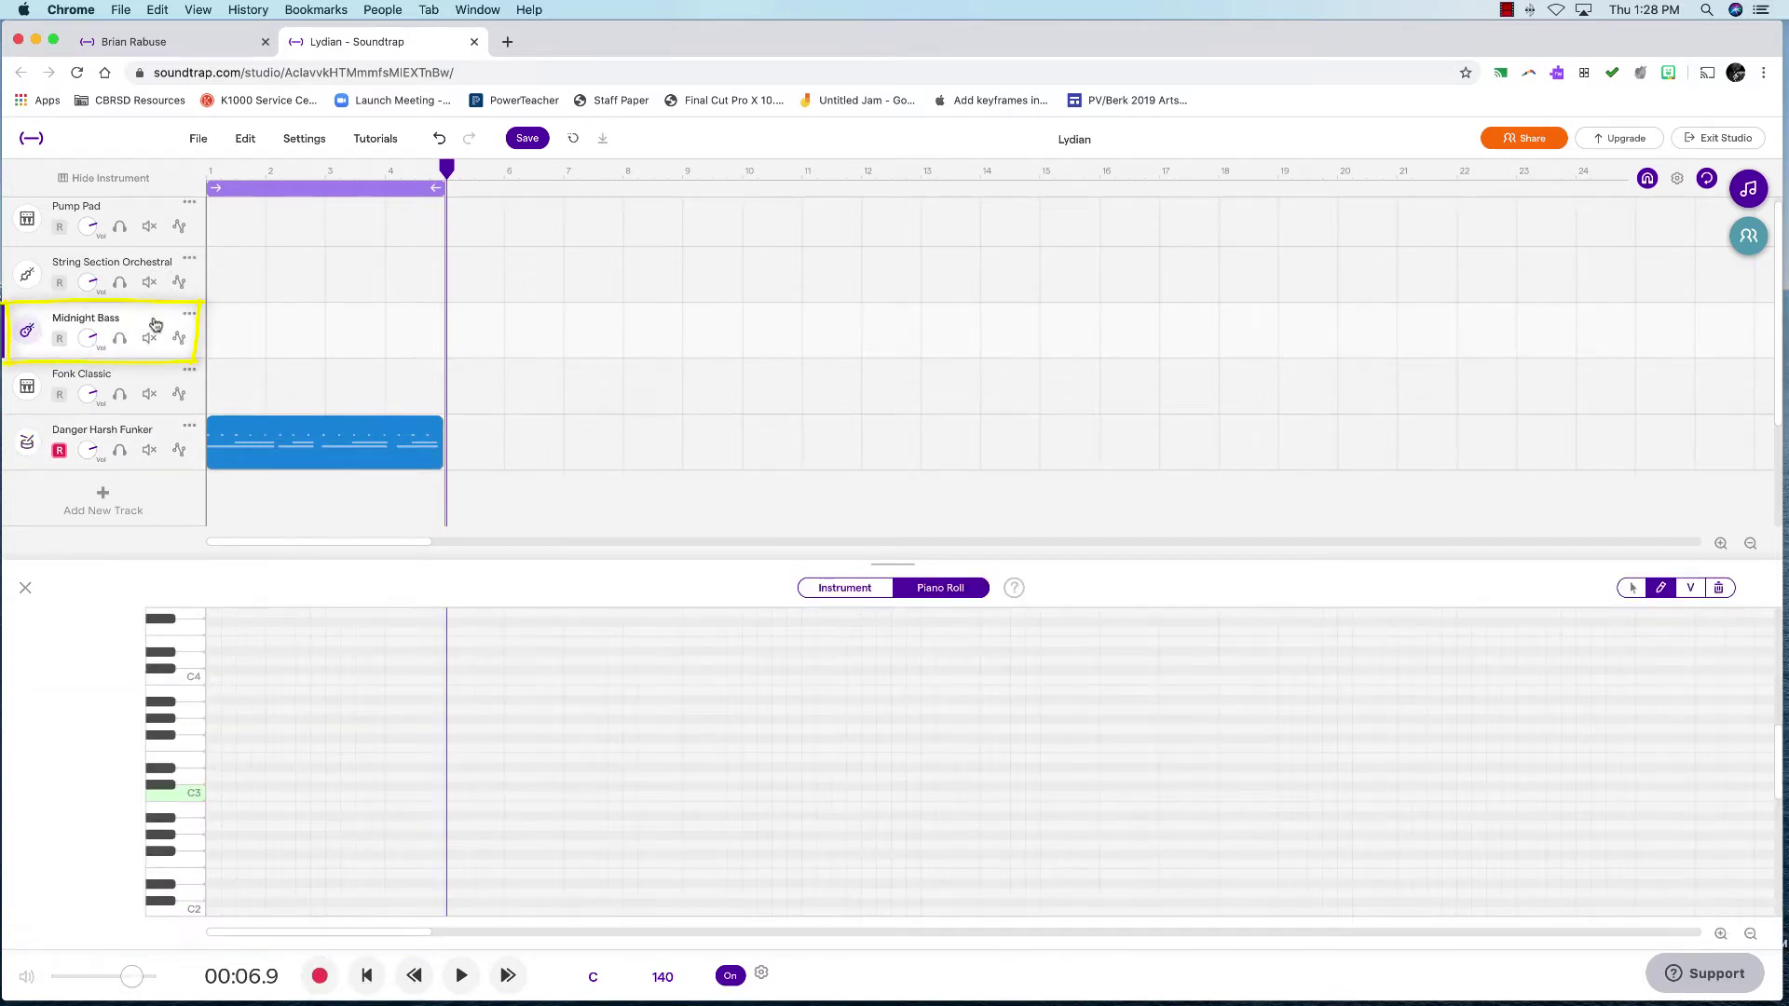
{"action": "left_click", "coordinate": [846, 589]}
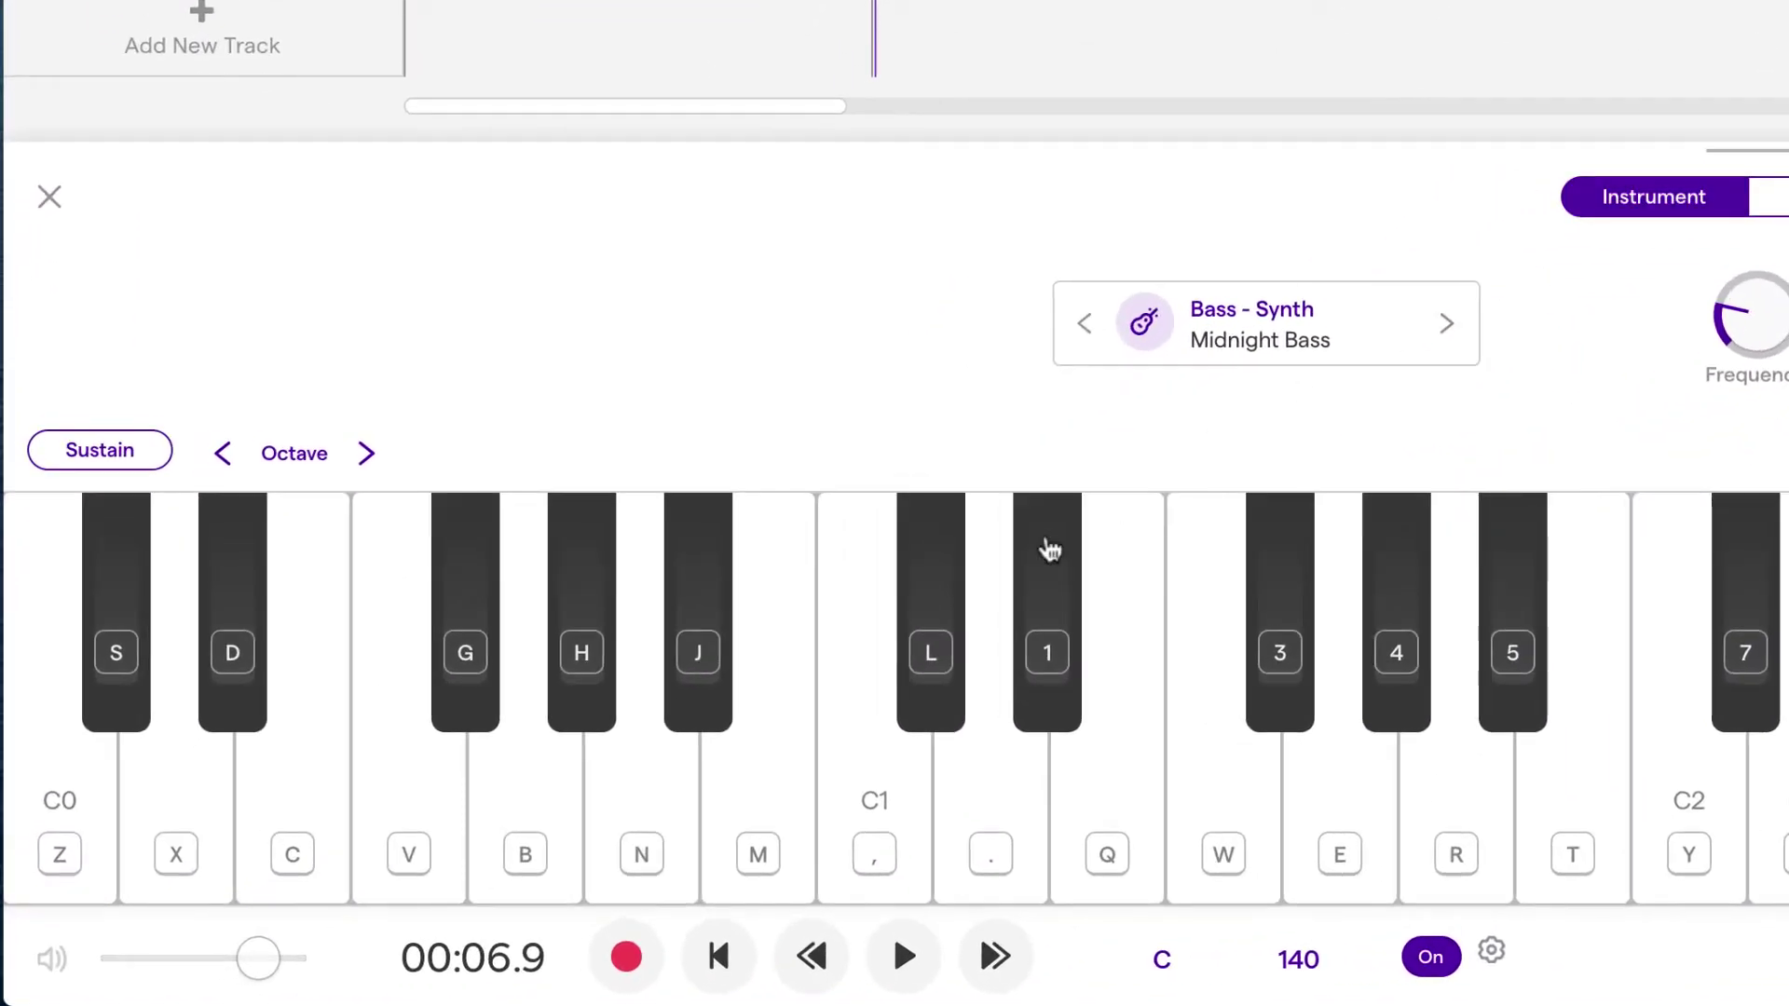
{"action": "left_click", "coordinate": [408, 793]}
{"action": "left_click", "coordinate": [1216, 756]}
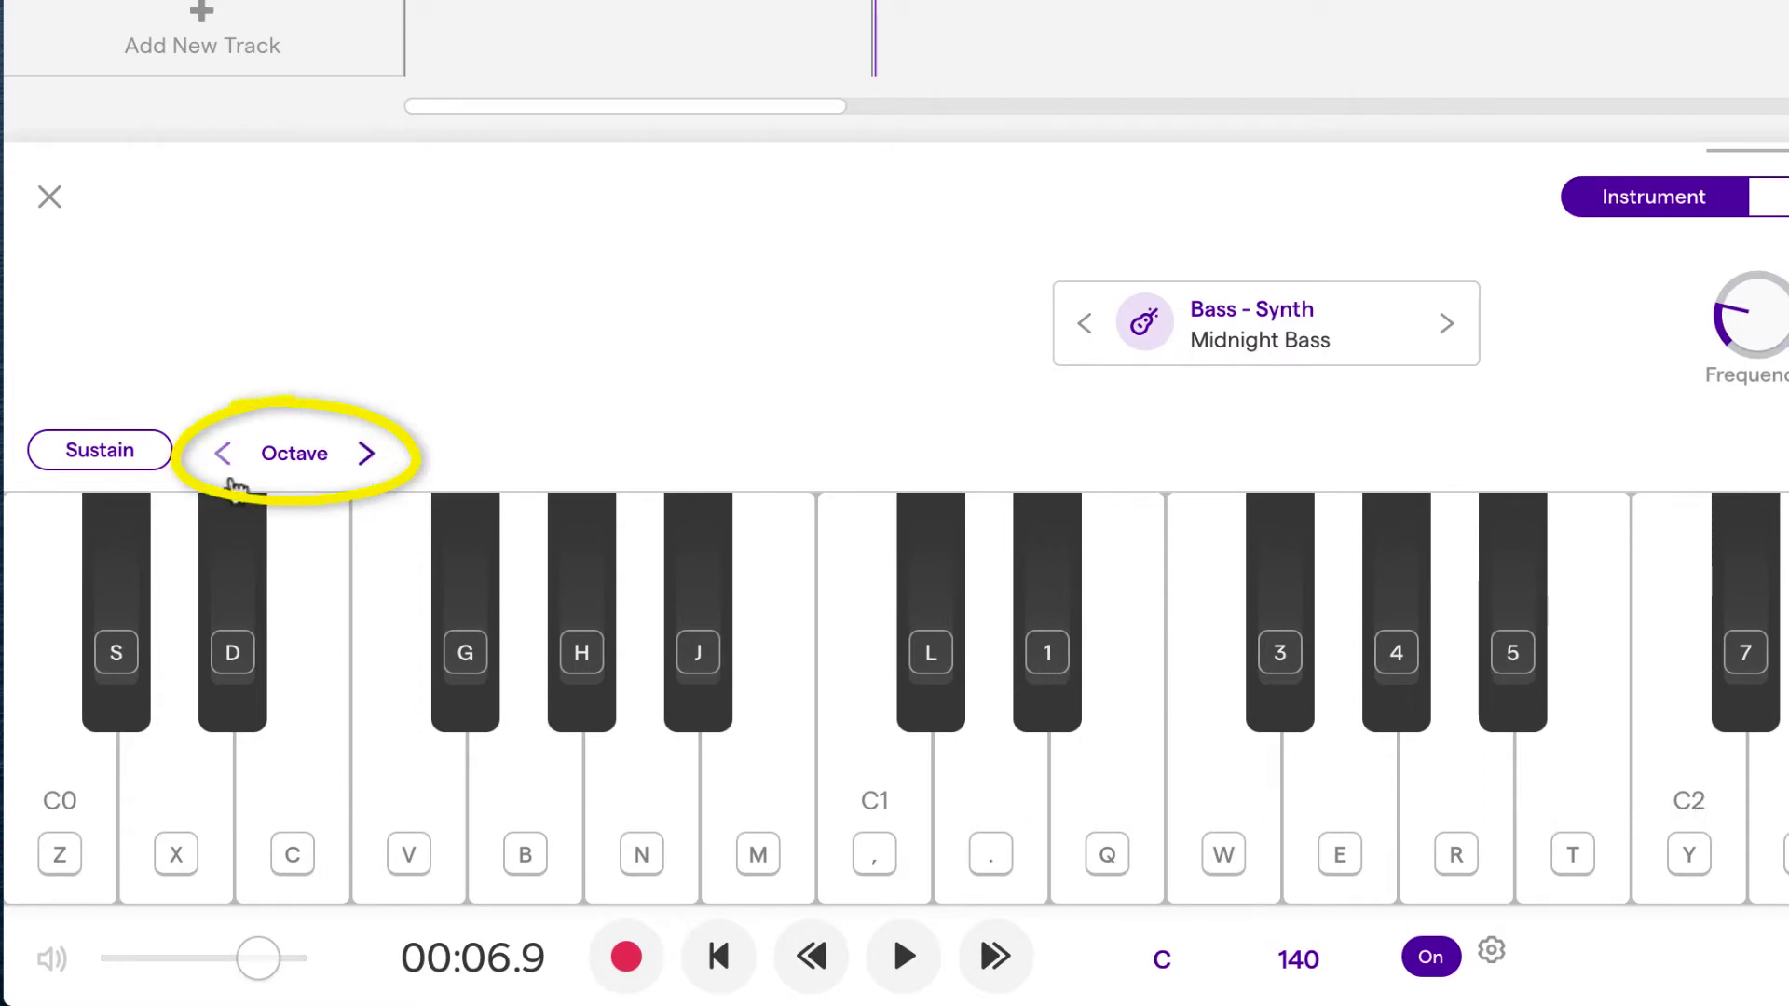
{"action": "left_click", "coordinate": [363, 456]}
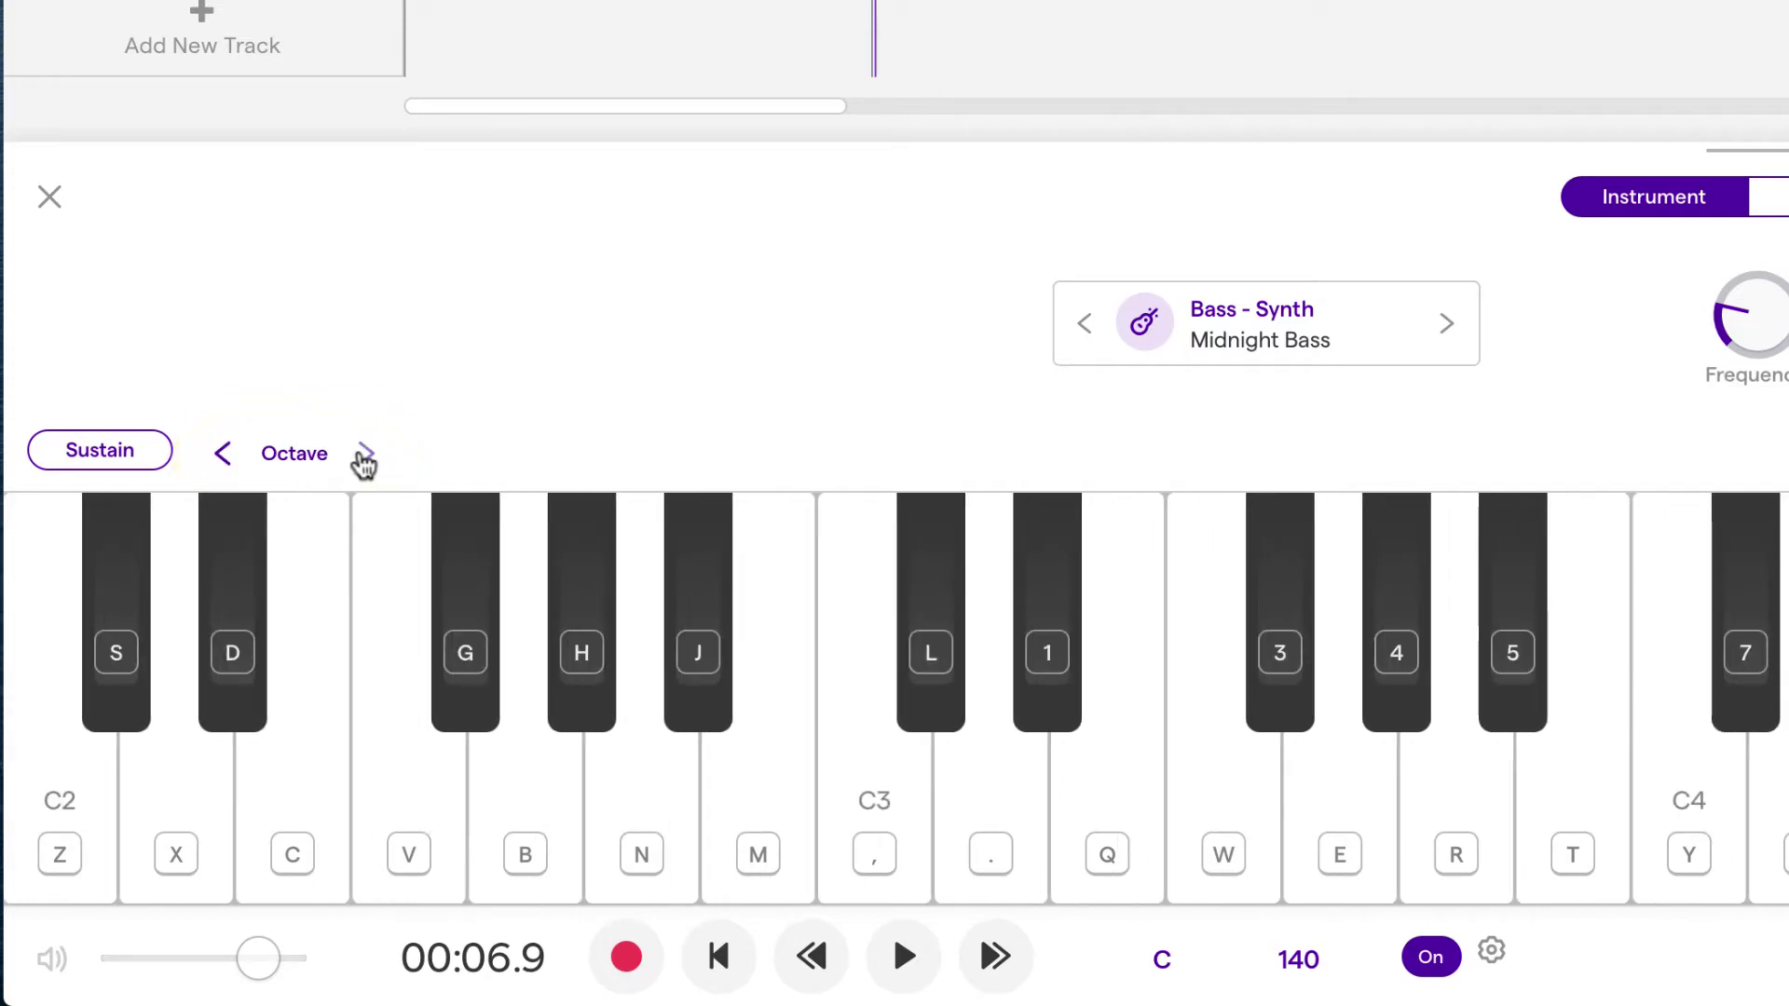
{"action": "left_click", "coordinate": [221, 457]}
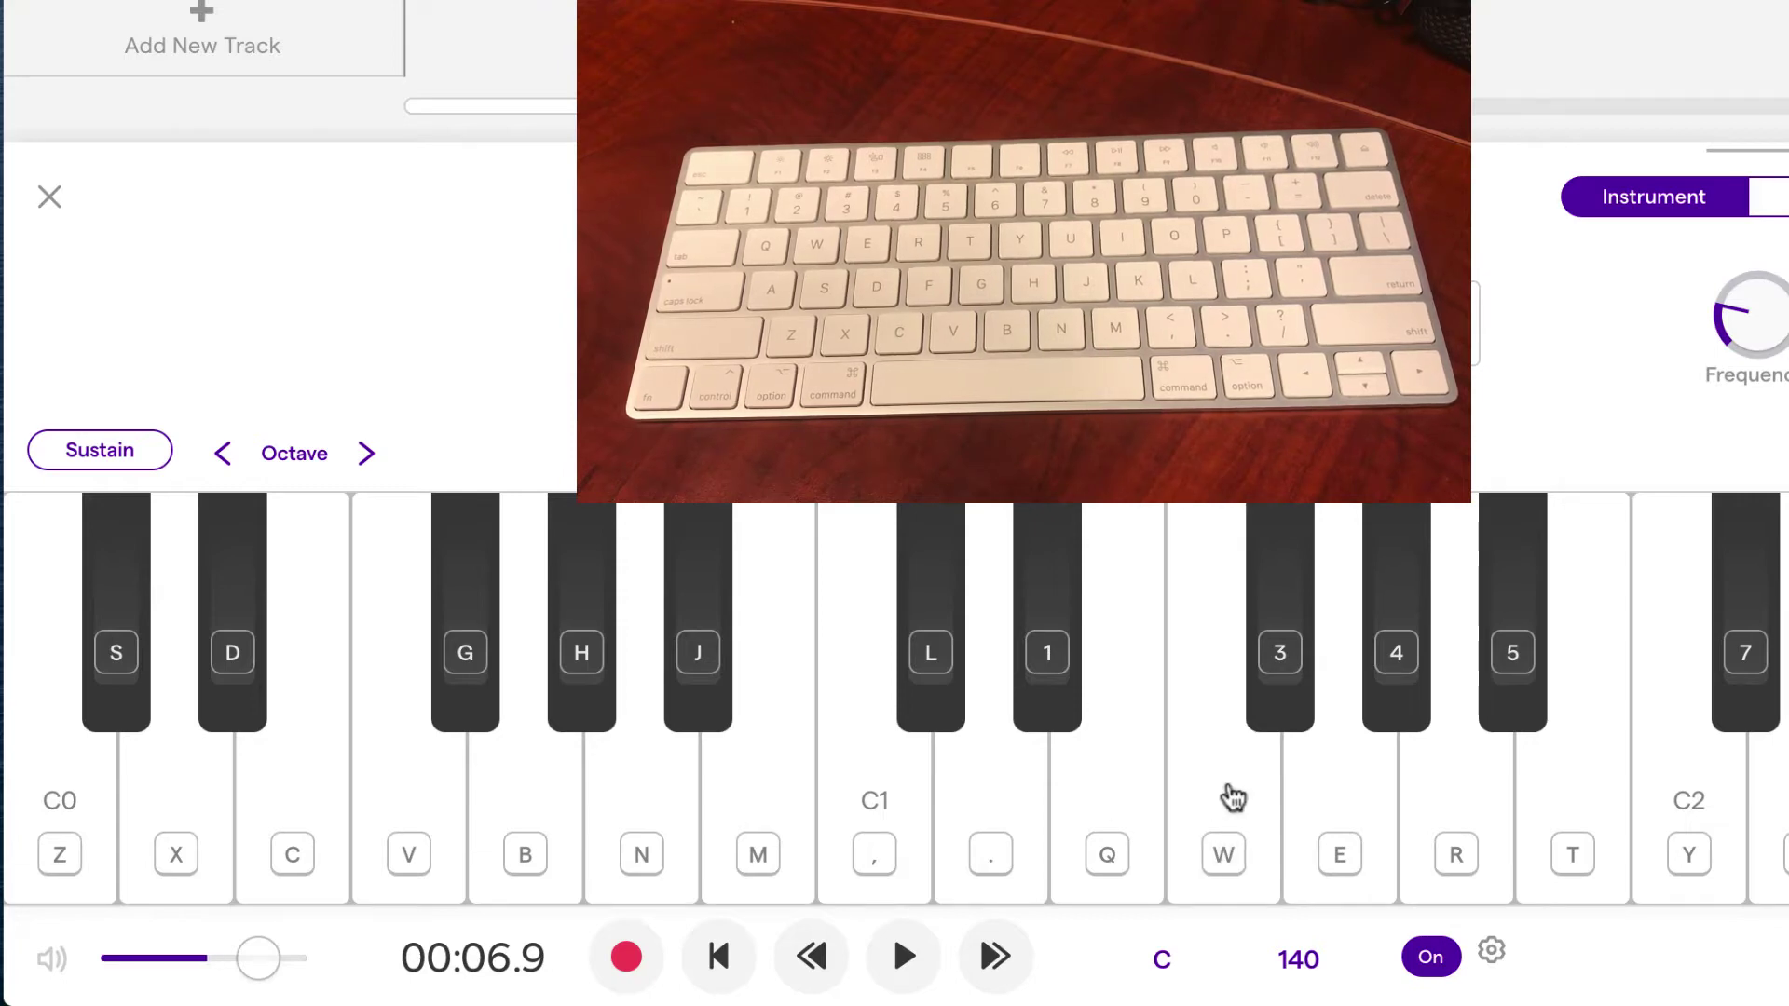
Rehearse the bass line by alternating the low F with the F one octave higher.
{"action": "key", "text": "v"}
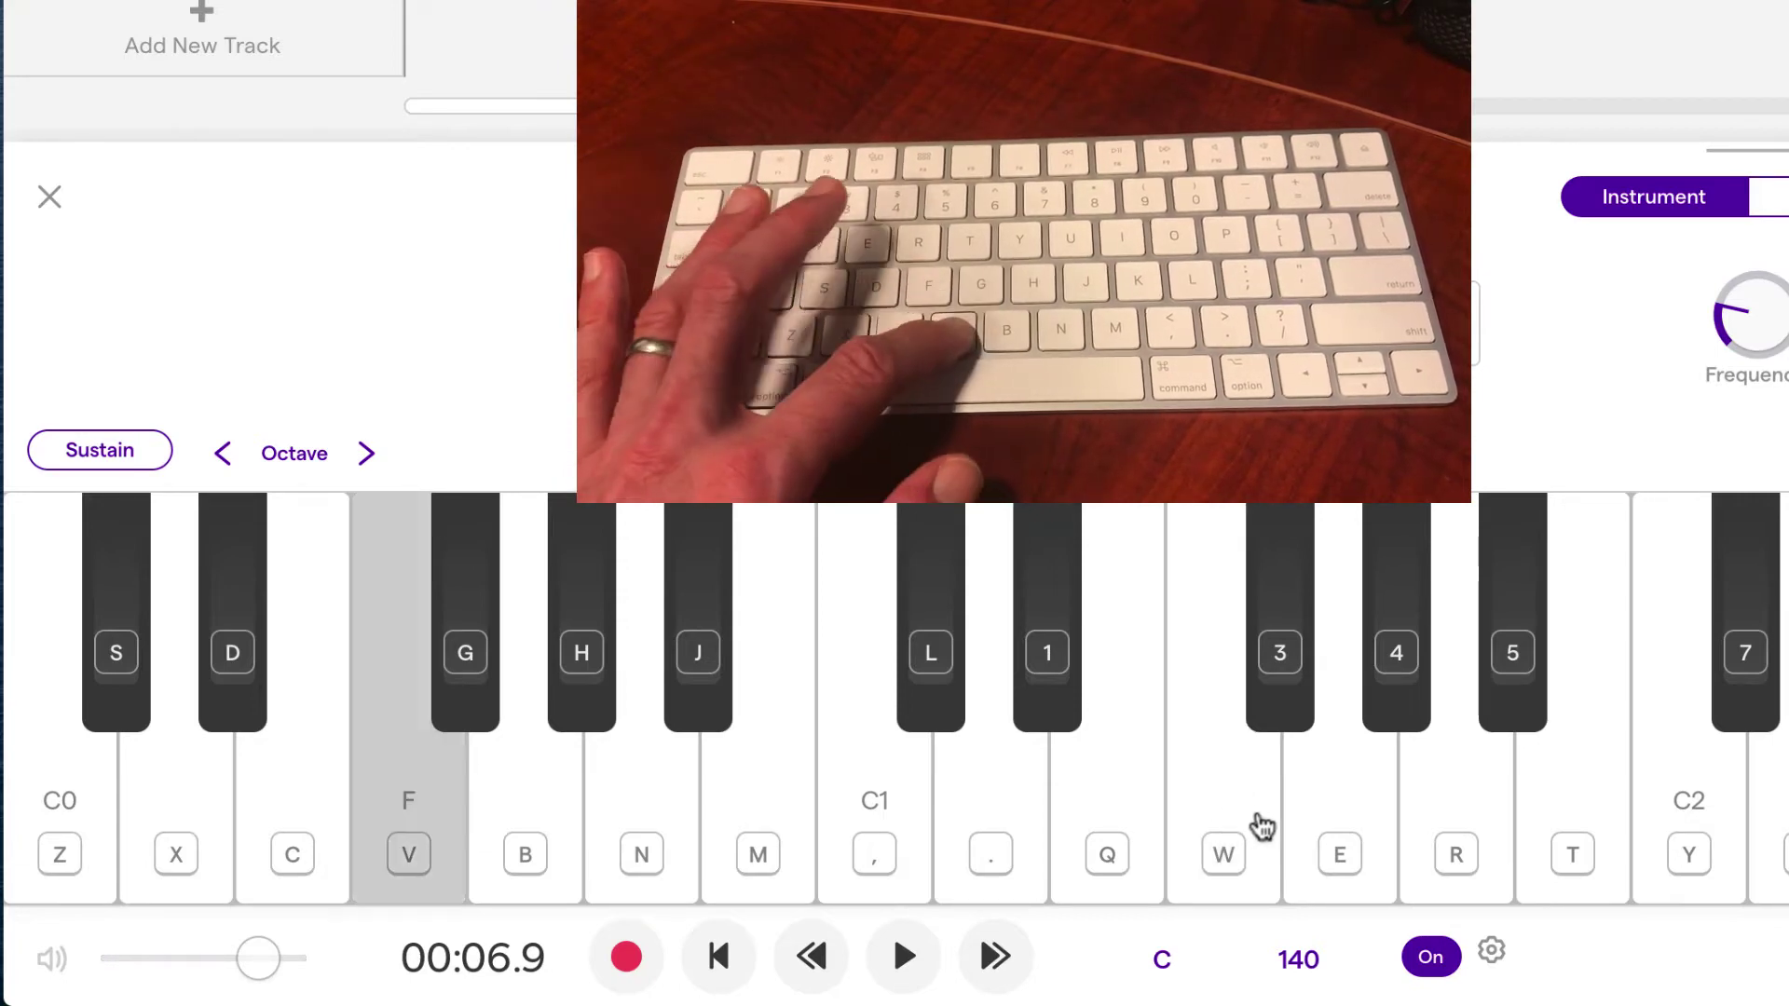
{"action": "key", "text": "w"}
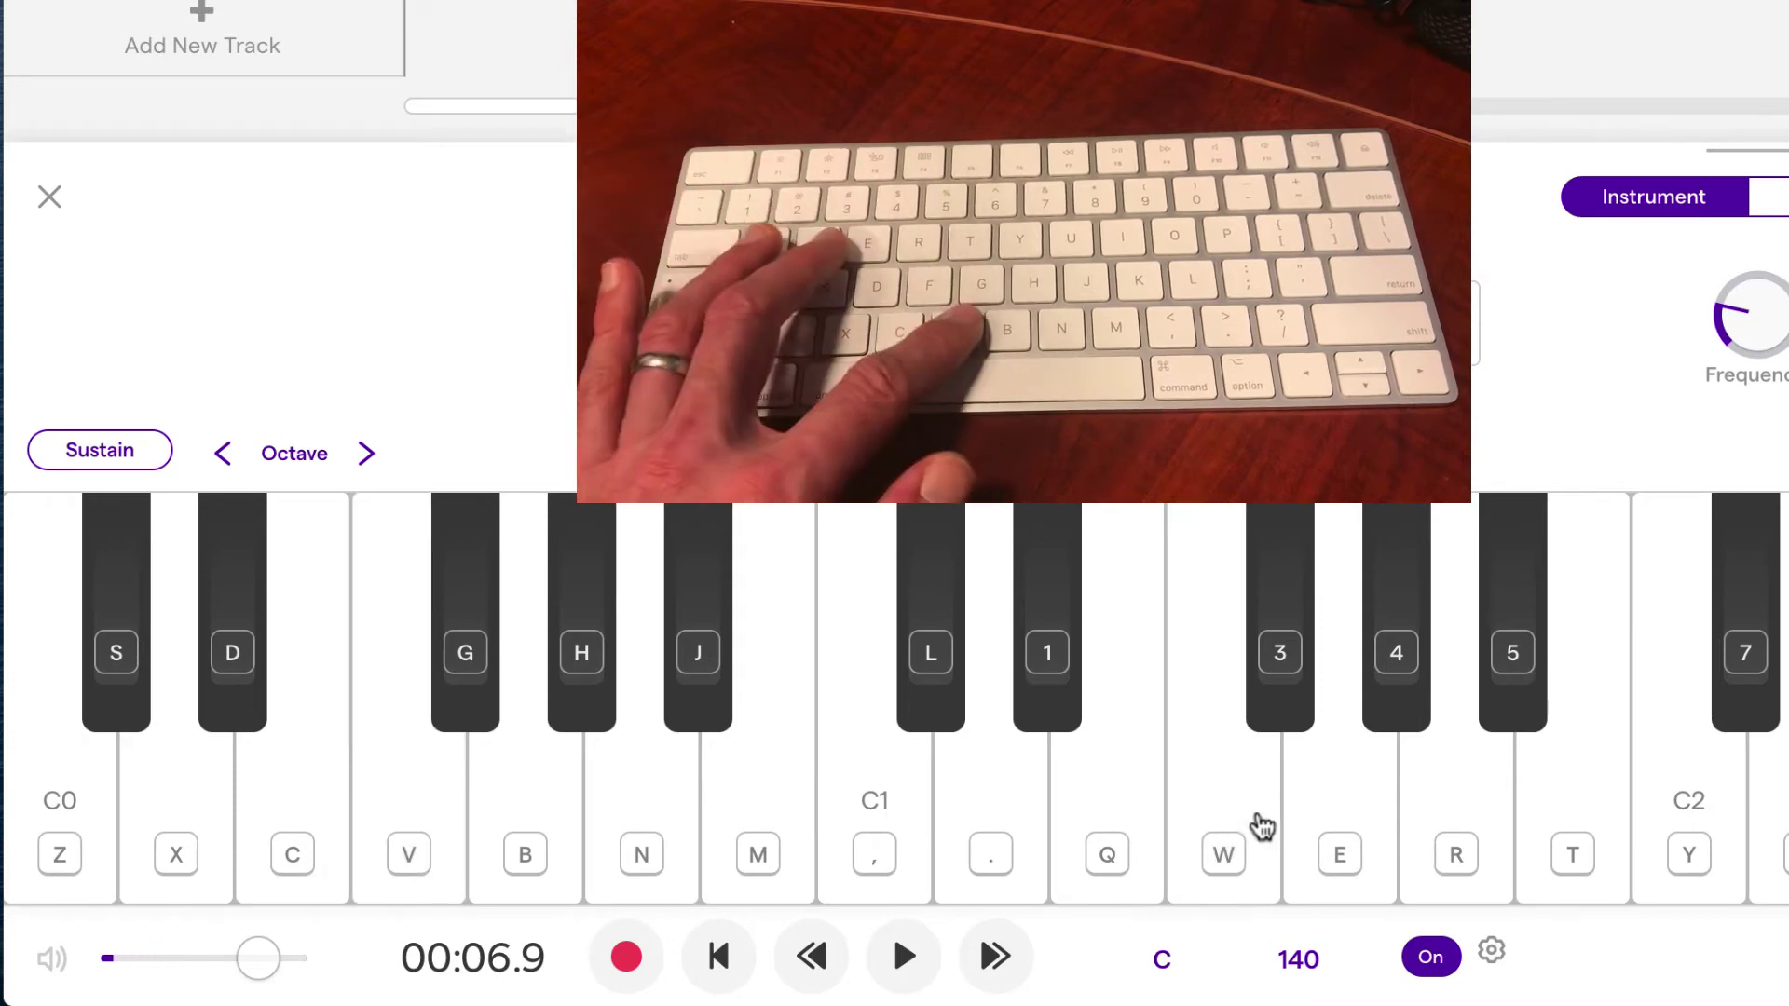
{"action": "key", "text": "v"}
{"action": "key", "text": "v"}
{"action": "key", "text": "w"}
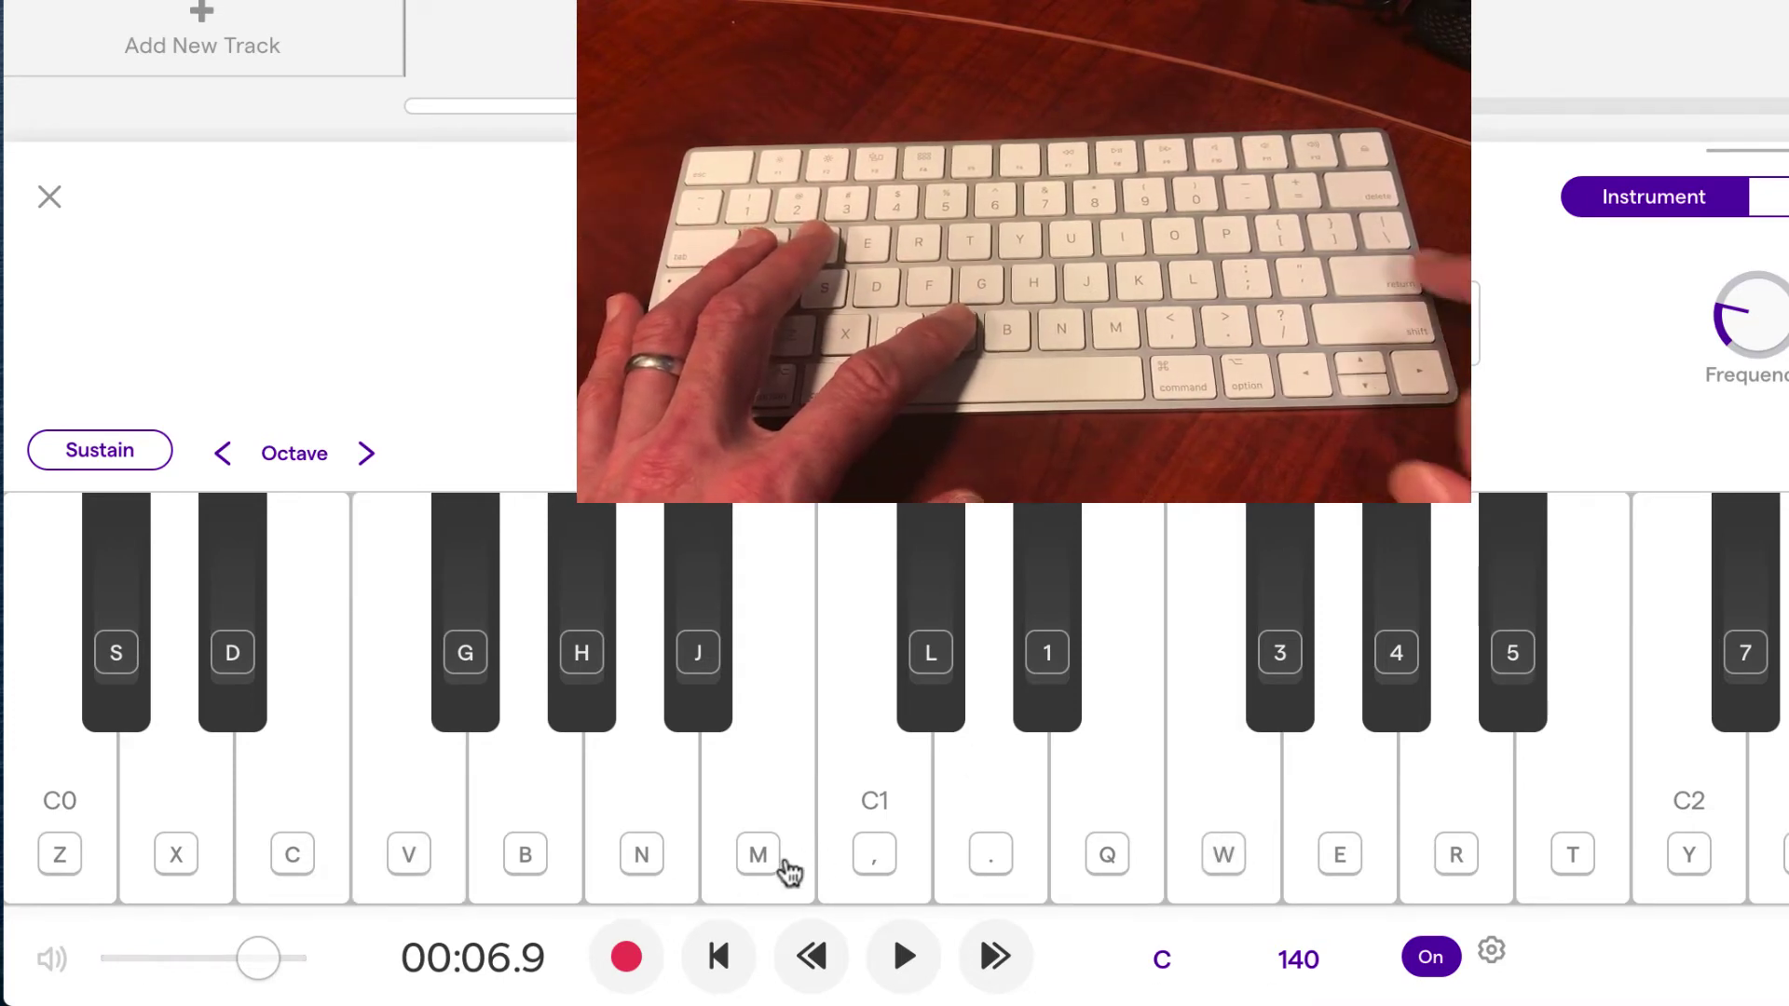
Record a four-measure Midnight Bass part from the start of the song, alternating low F and the F an octave above.
{"action": "key", "text": "space"}
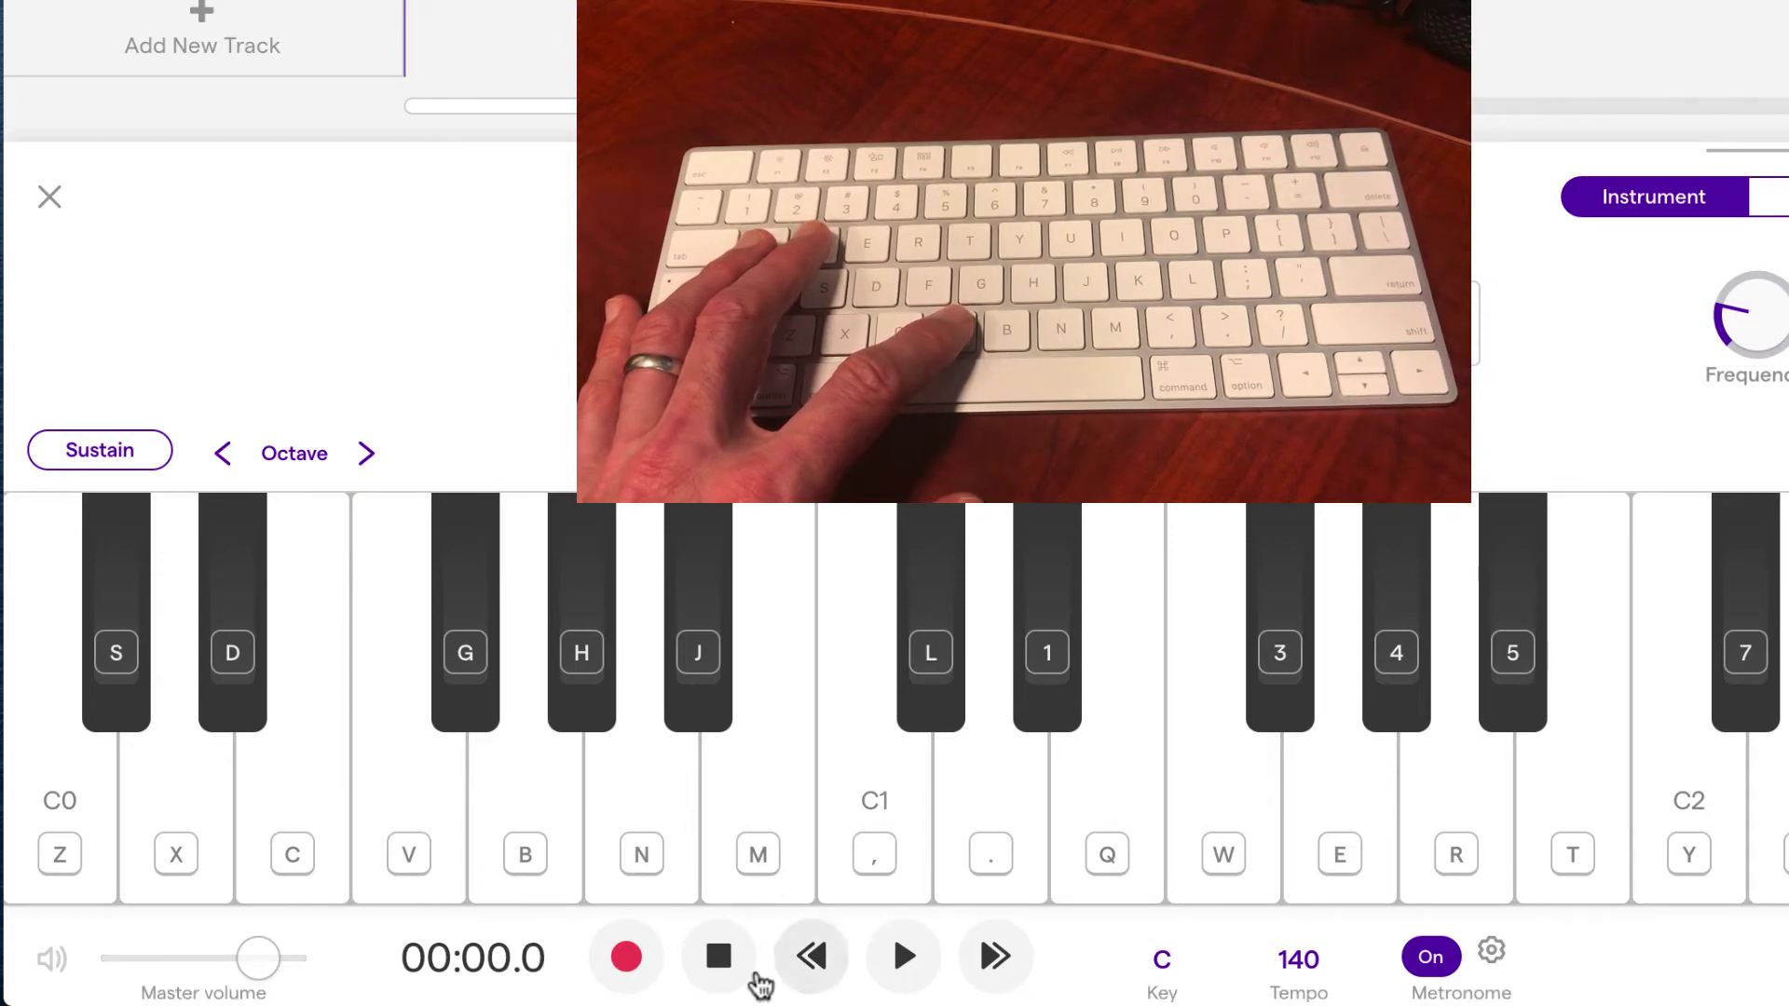
{"action": "left_click", "coordinate": [627, 957]}
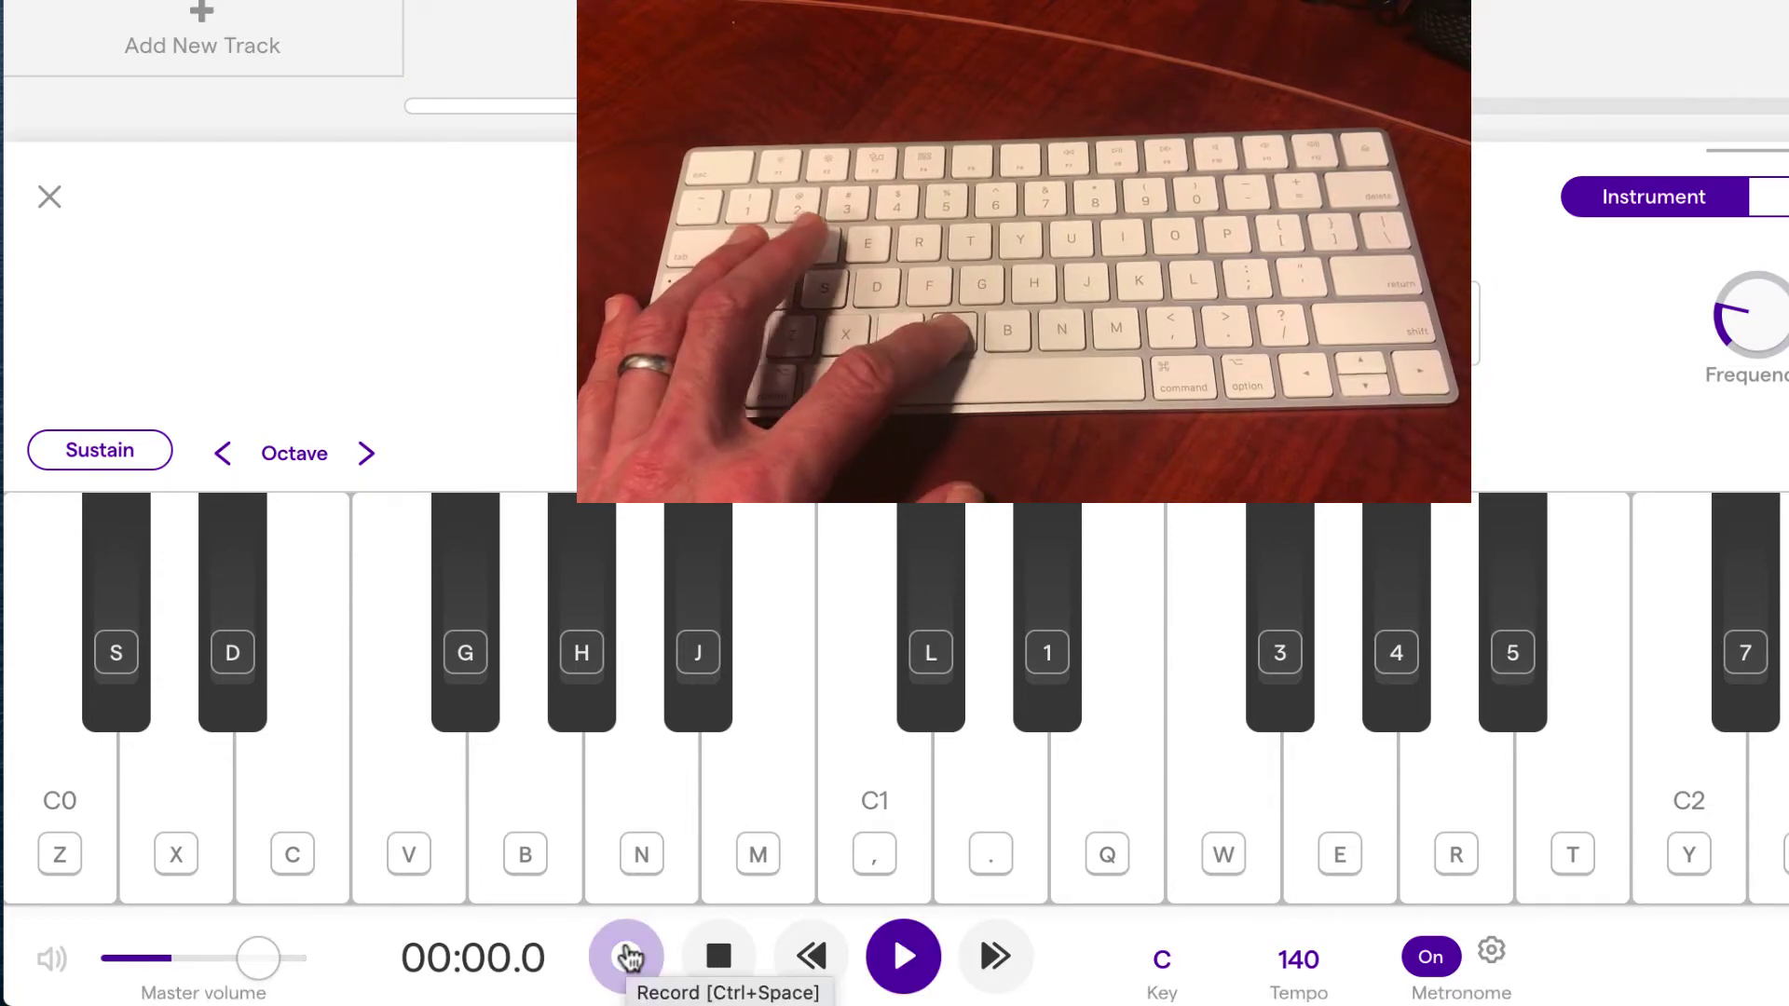
{"action": "key", "text": "v"}
{"action": "key", "text": "w"}
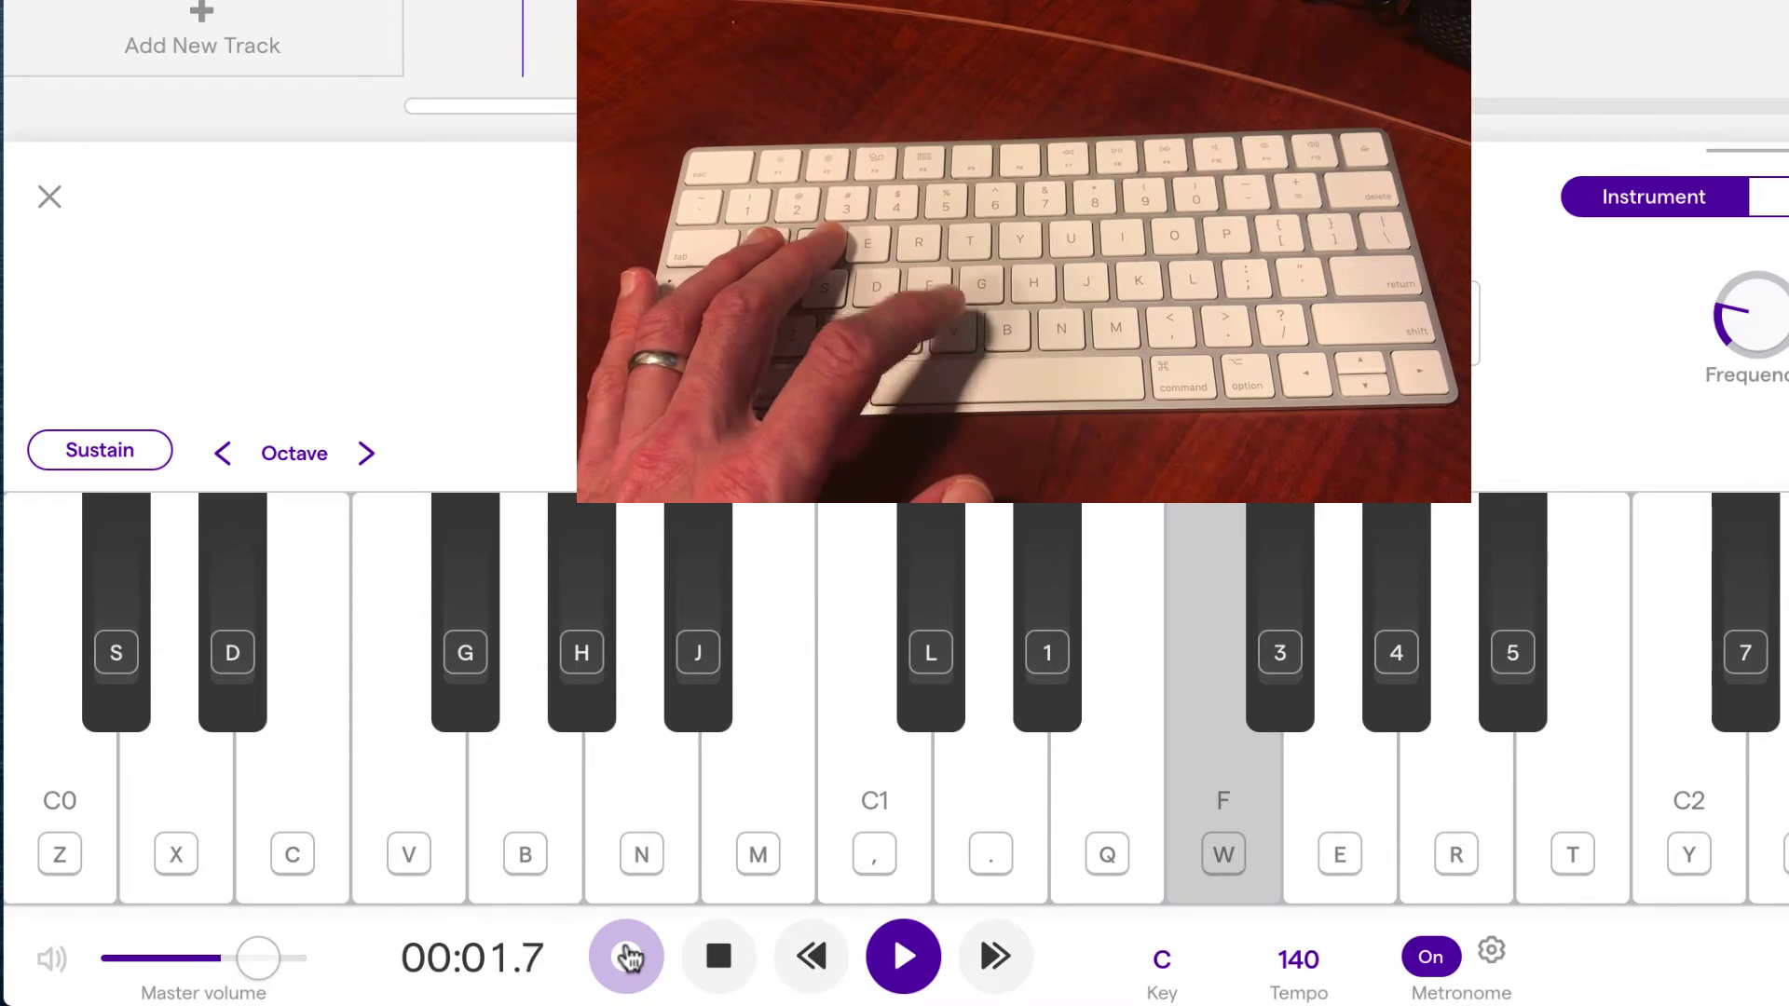
{"action": "key", "text": "v"}
{"action": "key", "text": "w"}
{"action": "key", "text": "v"}
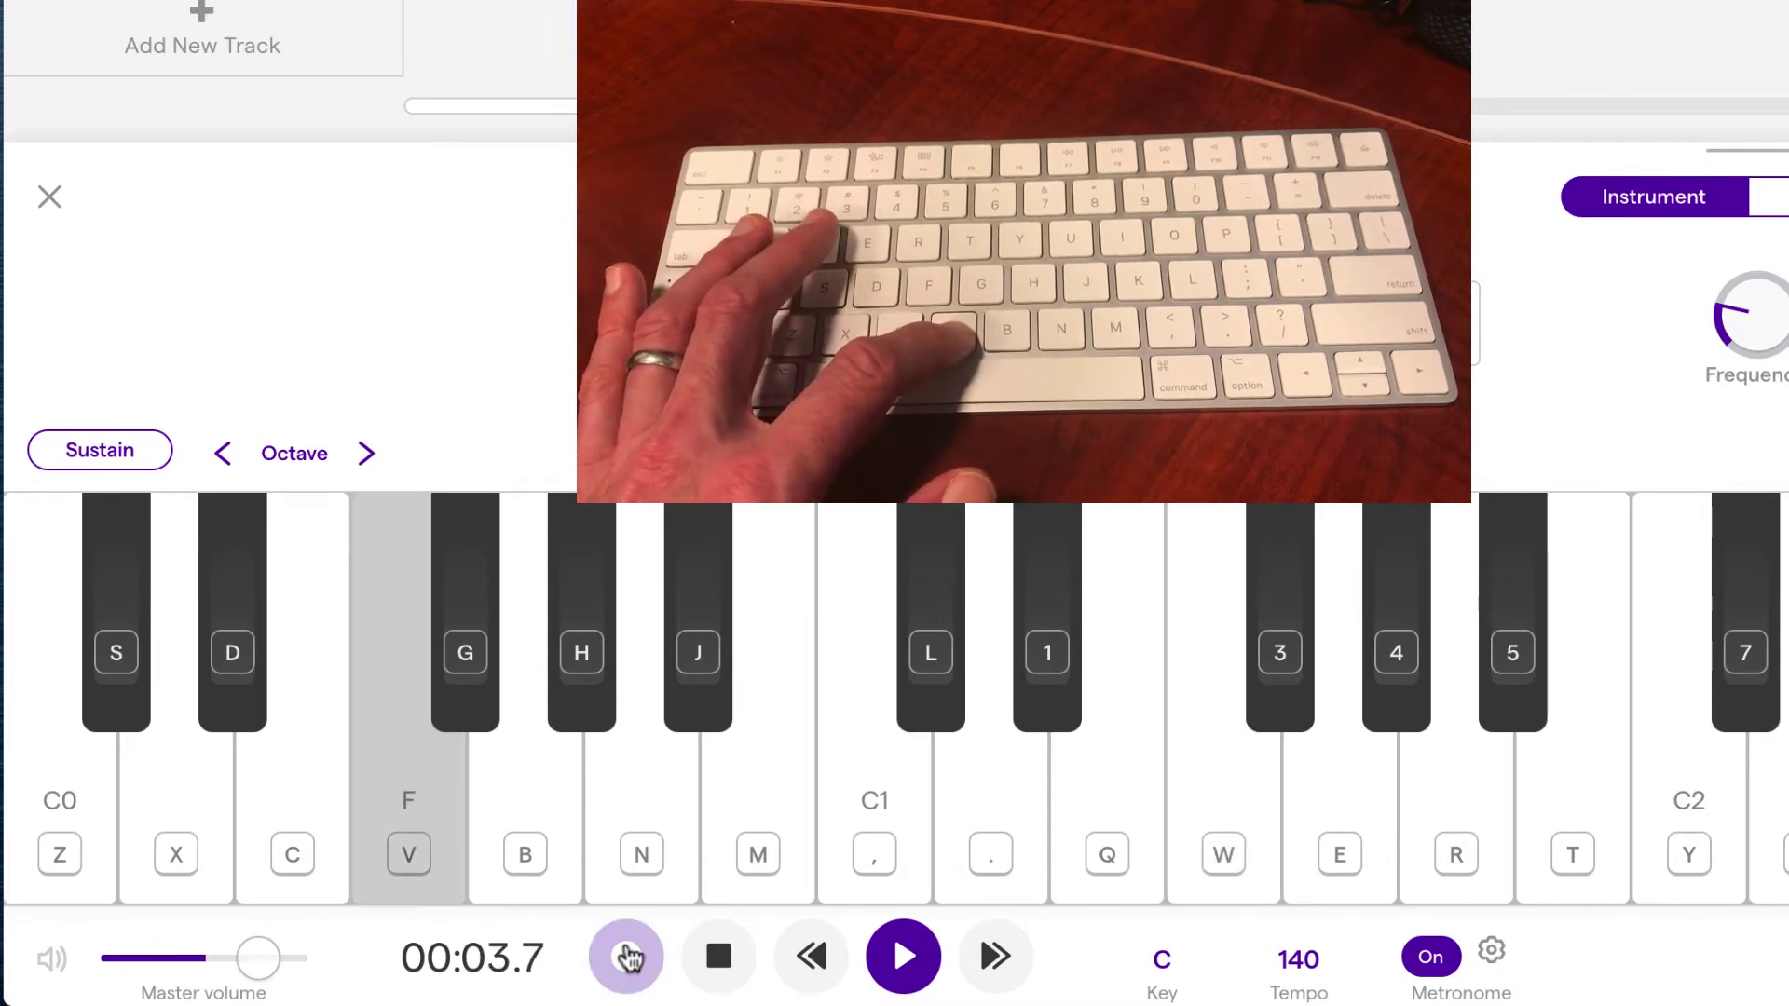
{"action": "key", "text": "w"}
{"action": "key", "text": "v"}
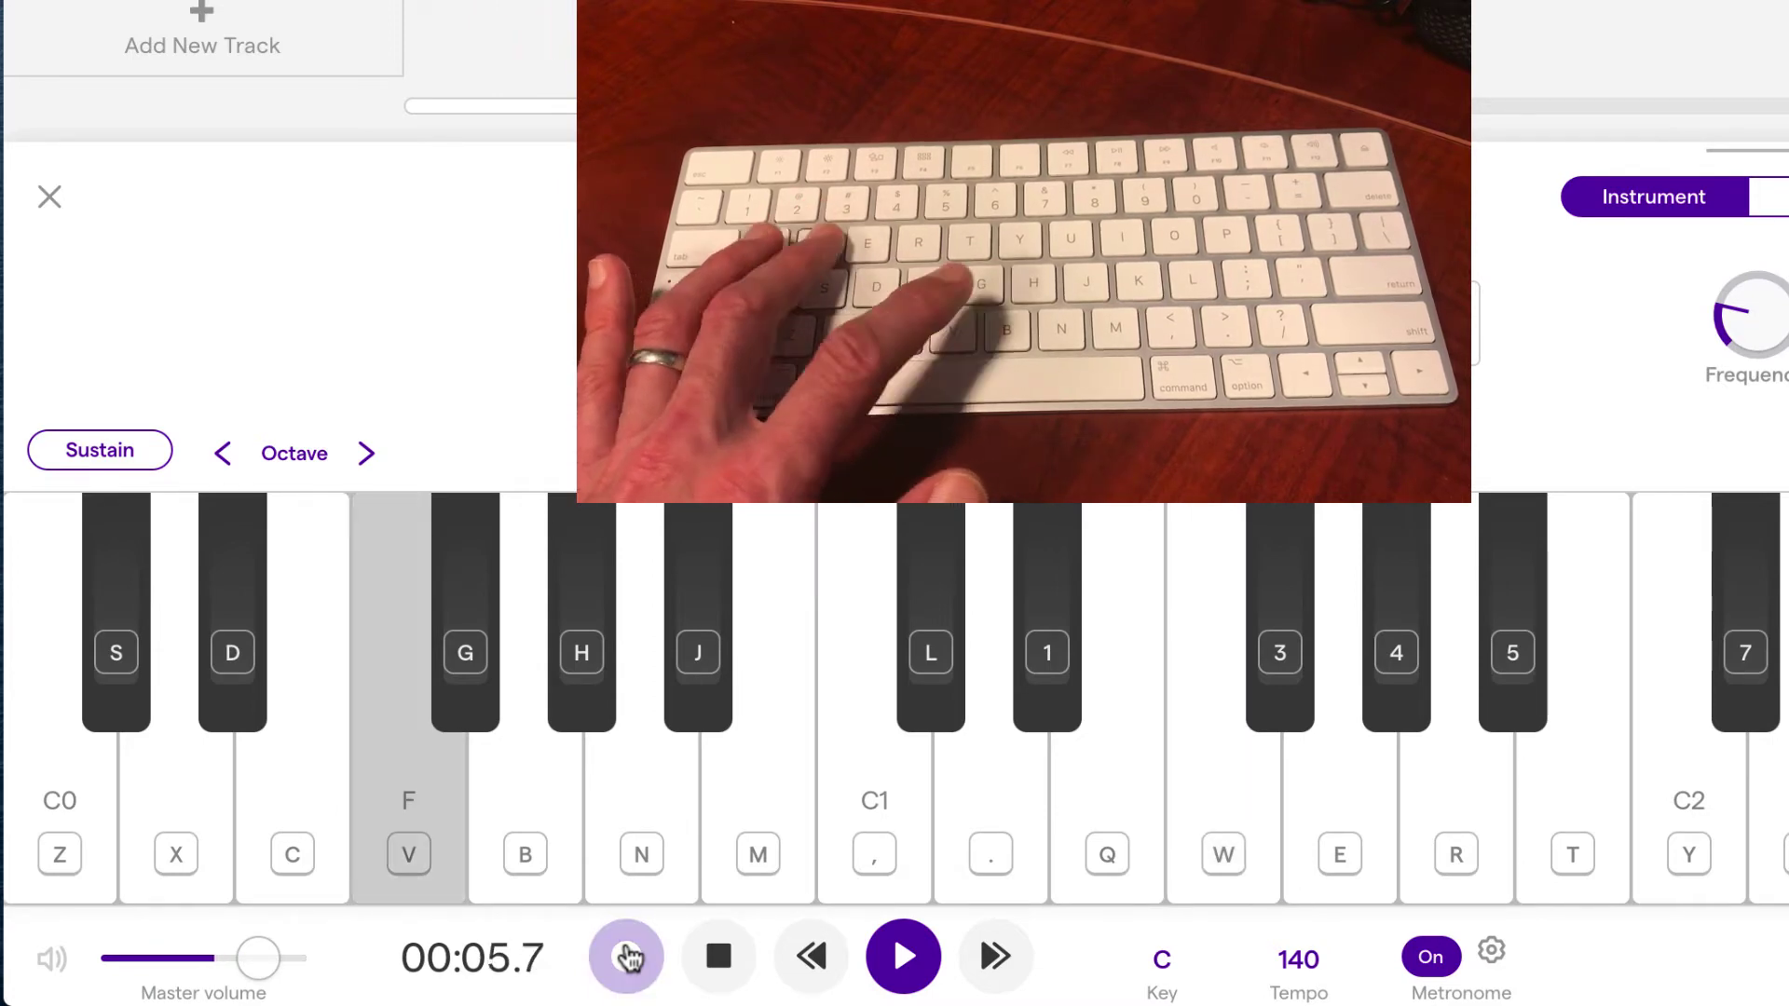
{"action": "key", "text": "w"}
{"action": "key", "text": "v"}
{"action": "left_click", "coordinate": [607, 958]}
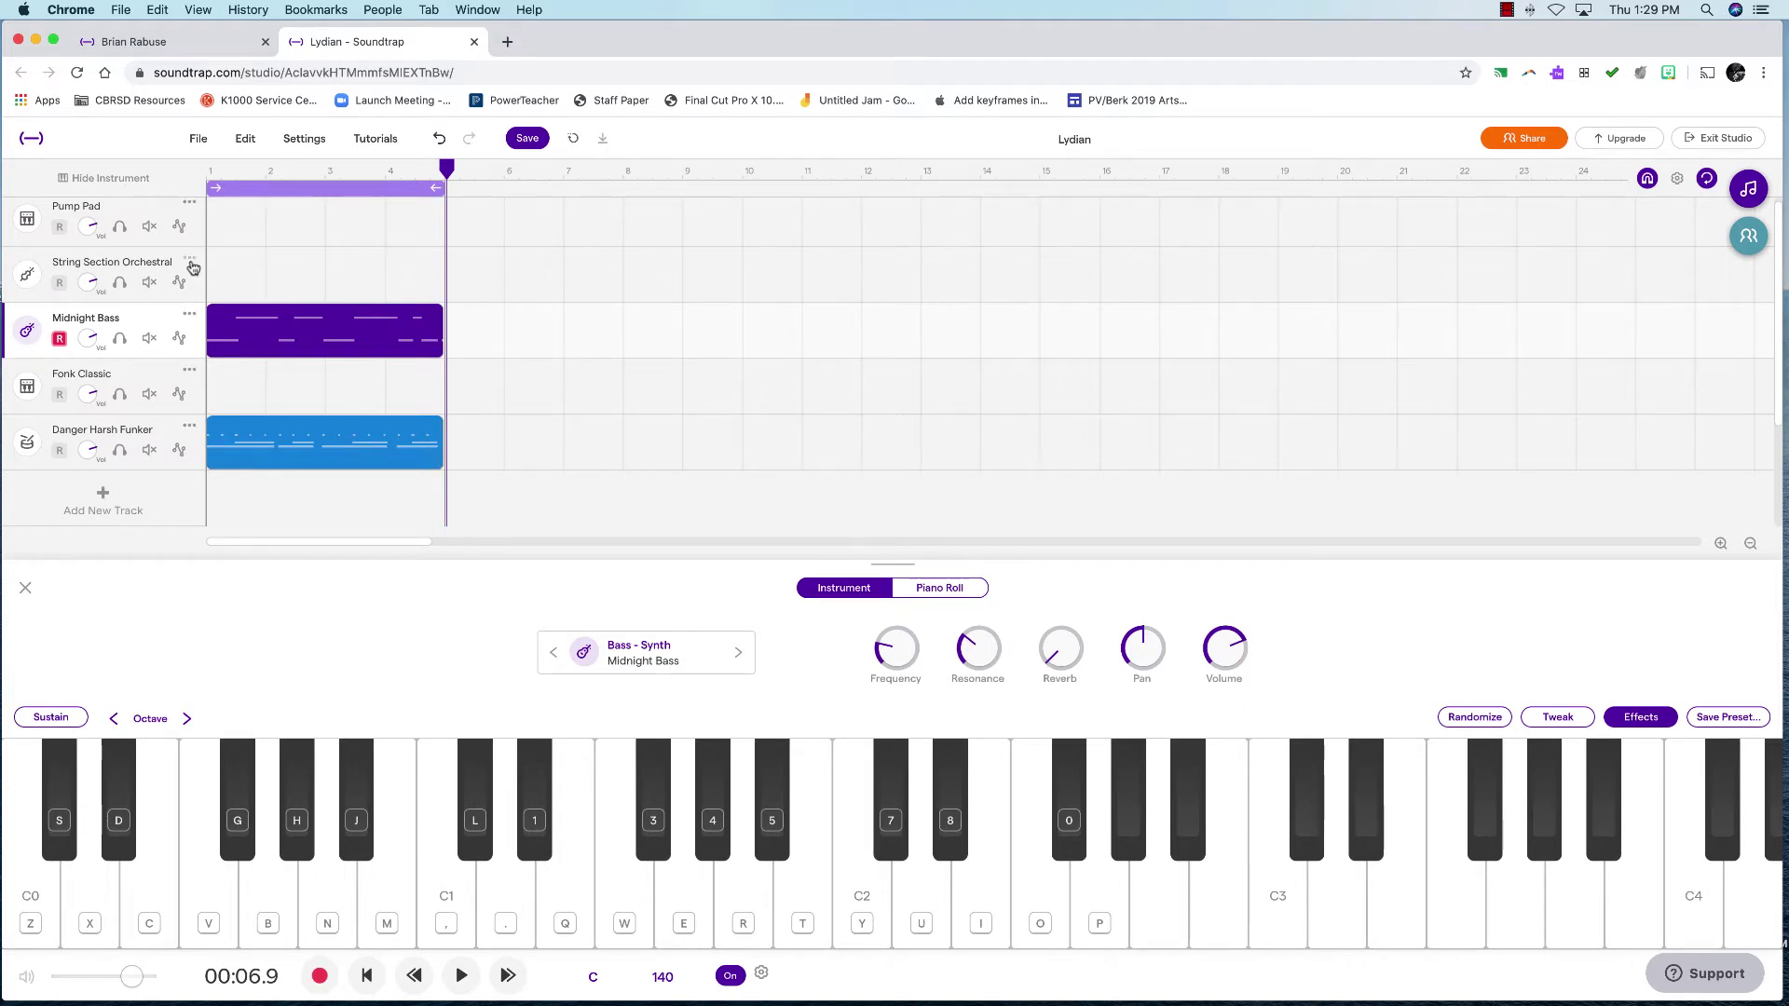
Select the String Section Orchestral track and show its playable keyboard.
{"action": "left_click", "coordinate": [190, 265]}
{"action": "left_click", "coordinate": [162, 282]}
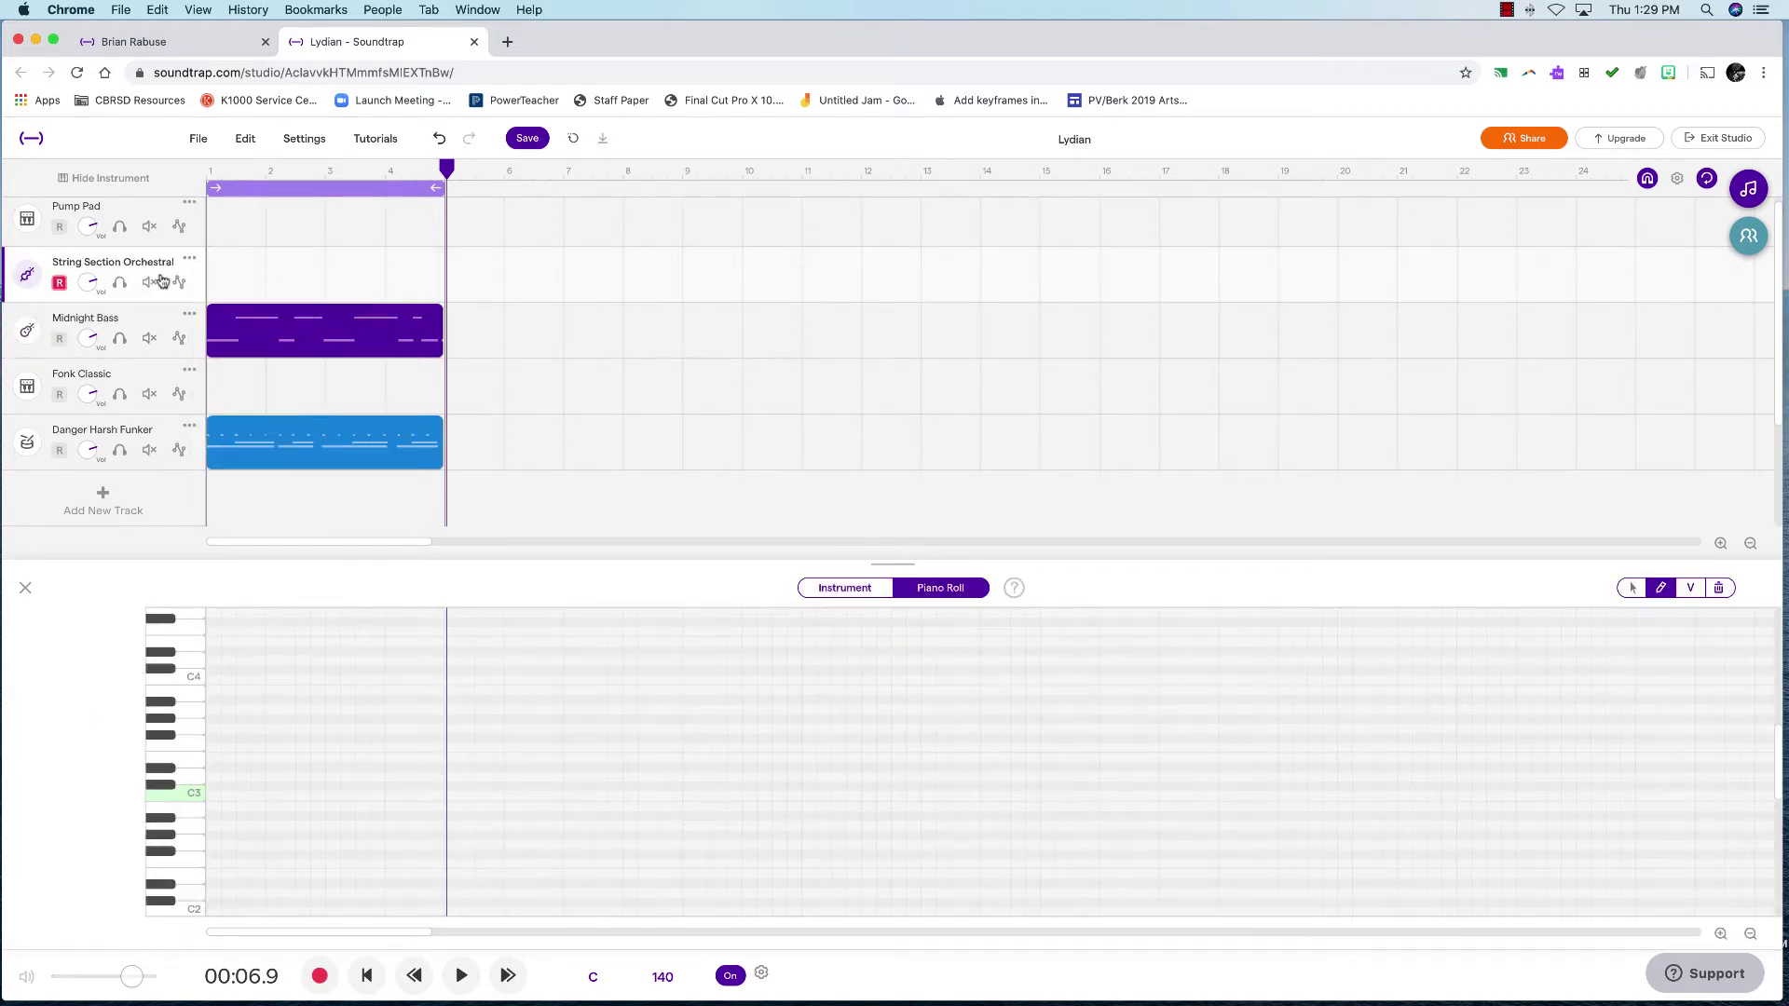
{"action": "left_click", "coordinate": [866, 588]}
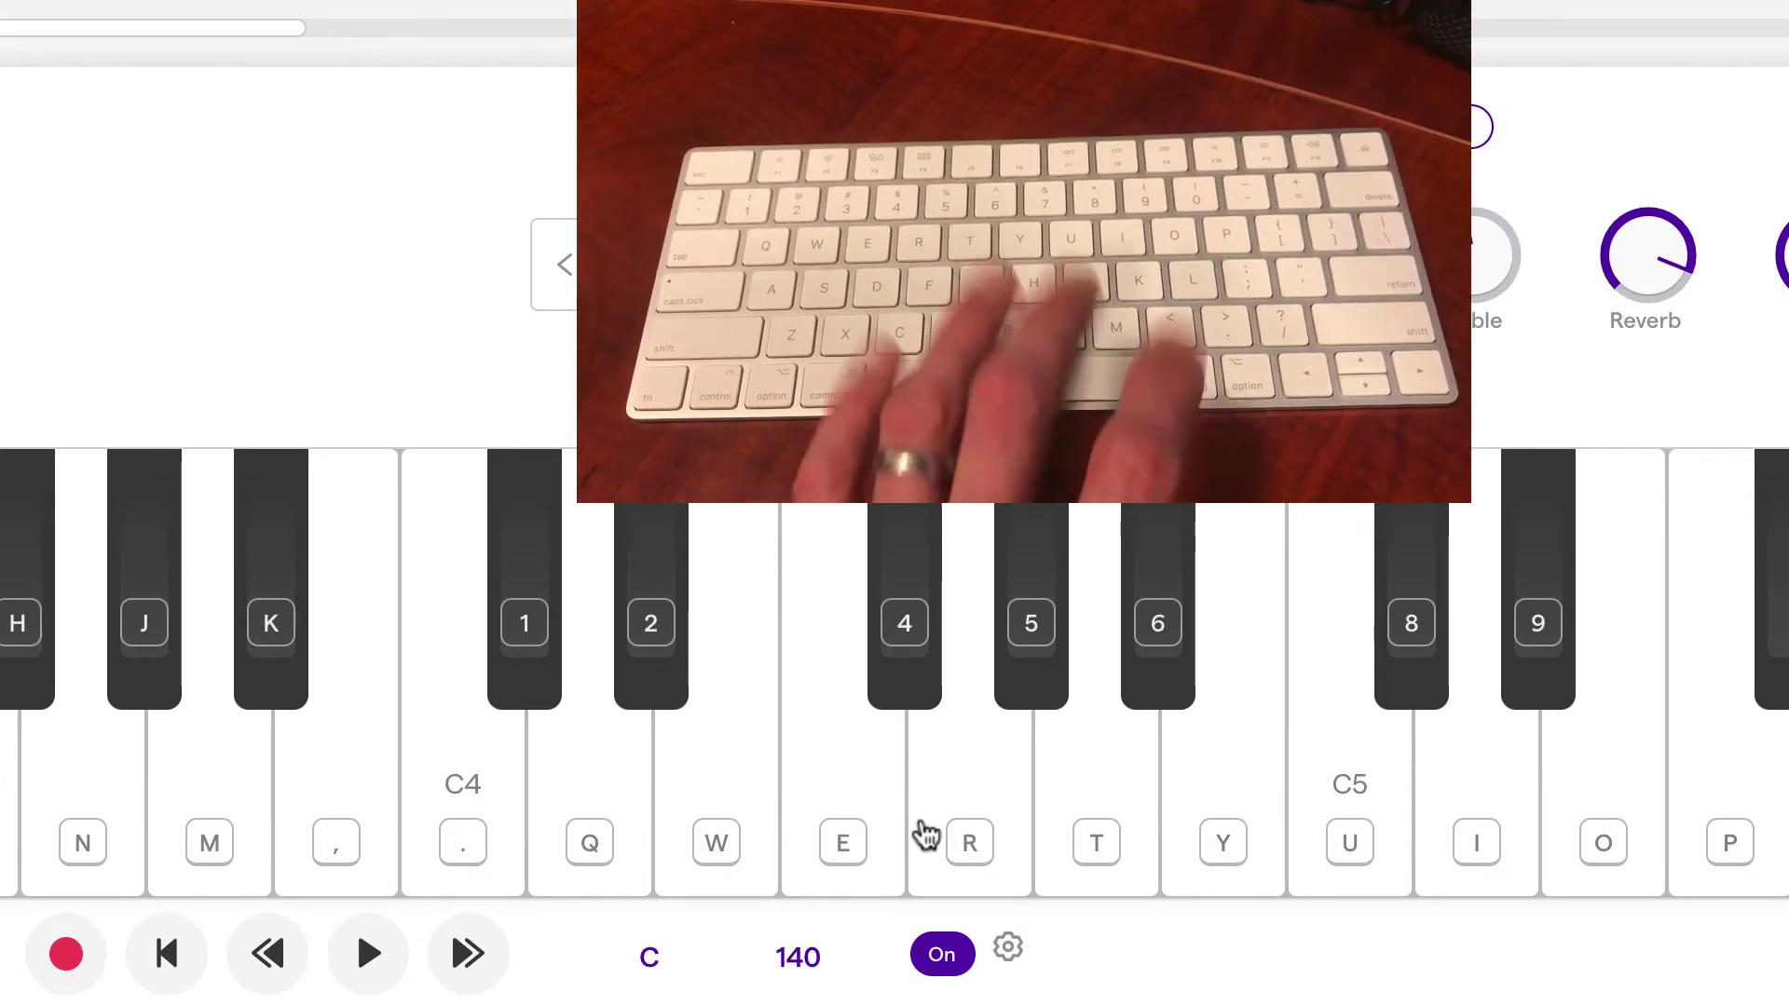
Rehearse the string chords on the String Section Orchestral keyboard, starting with F, A and C.
{"action": "key", "text": "e"}
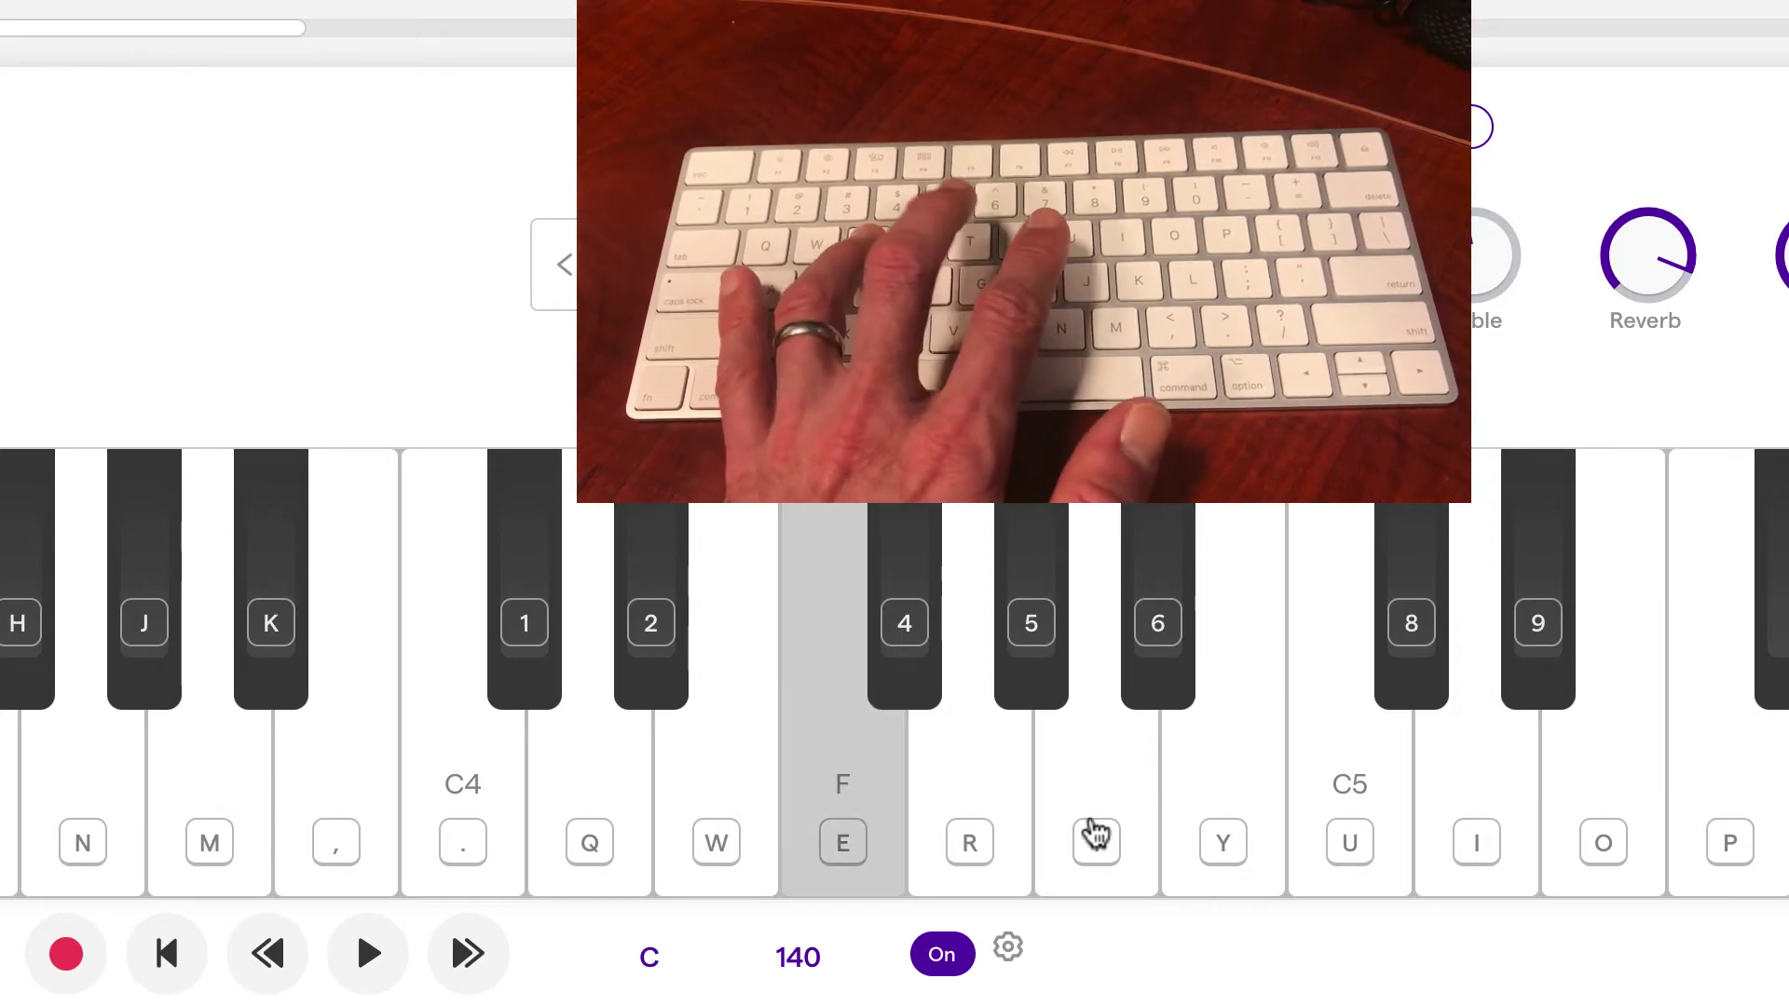
{"action": "key", "text": "t"}
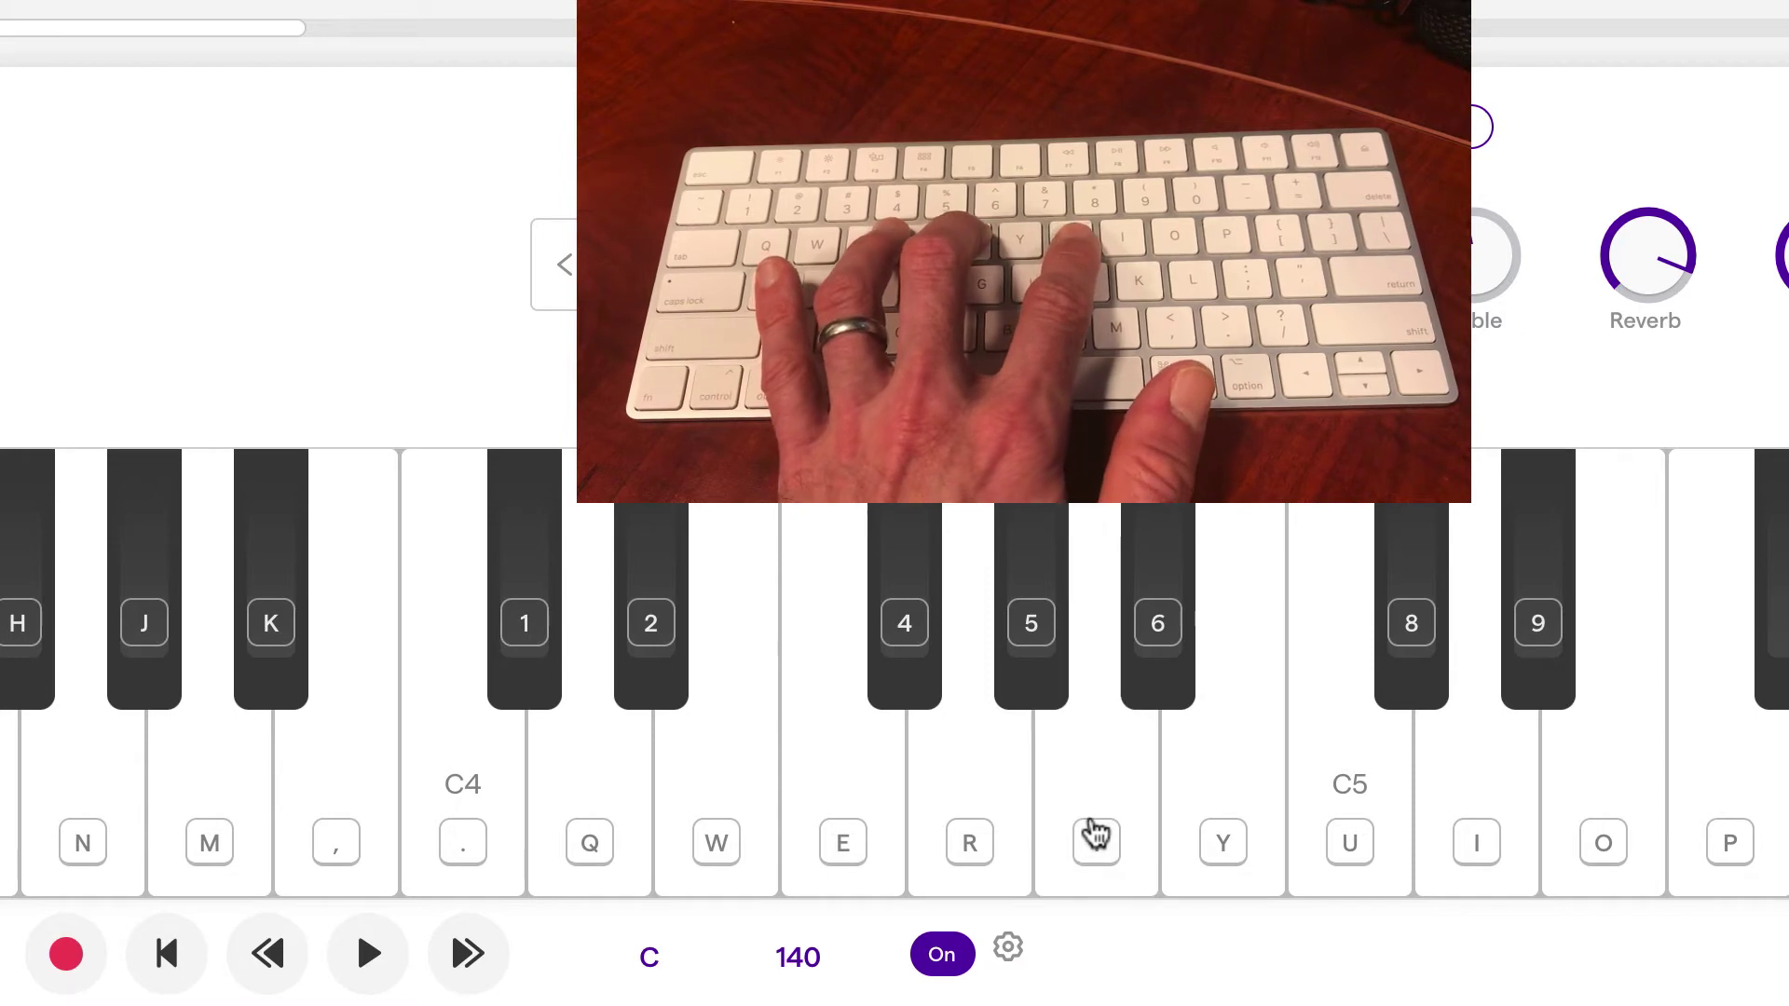
{"action": "key", "text": "u"}
{"action": "key", "text": "e"}
{"action": "key", "text": "t"}
{"action": "key", "text": "u"}
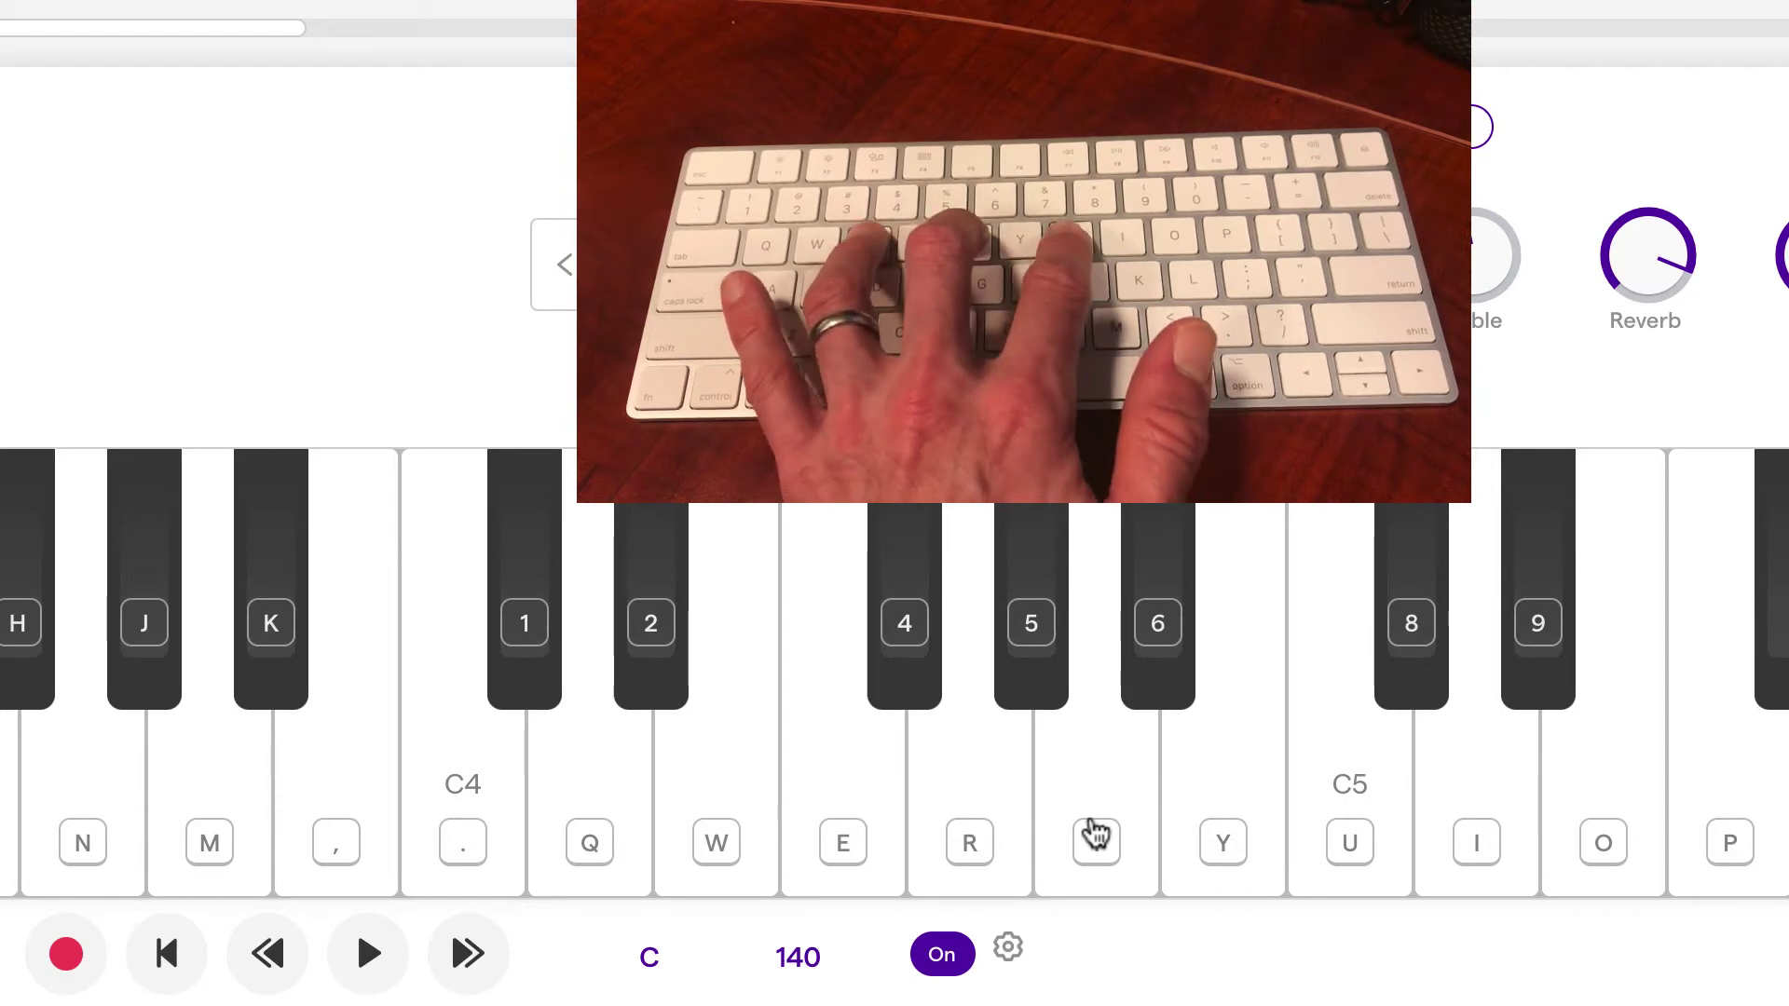
{"action": "key", "text": "e"}
{"action": "key", "text": "t"}
{"action": "key", "text": "u"}
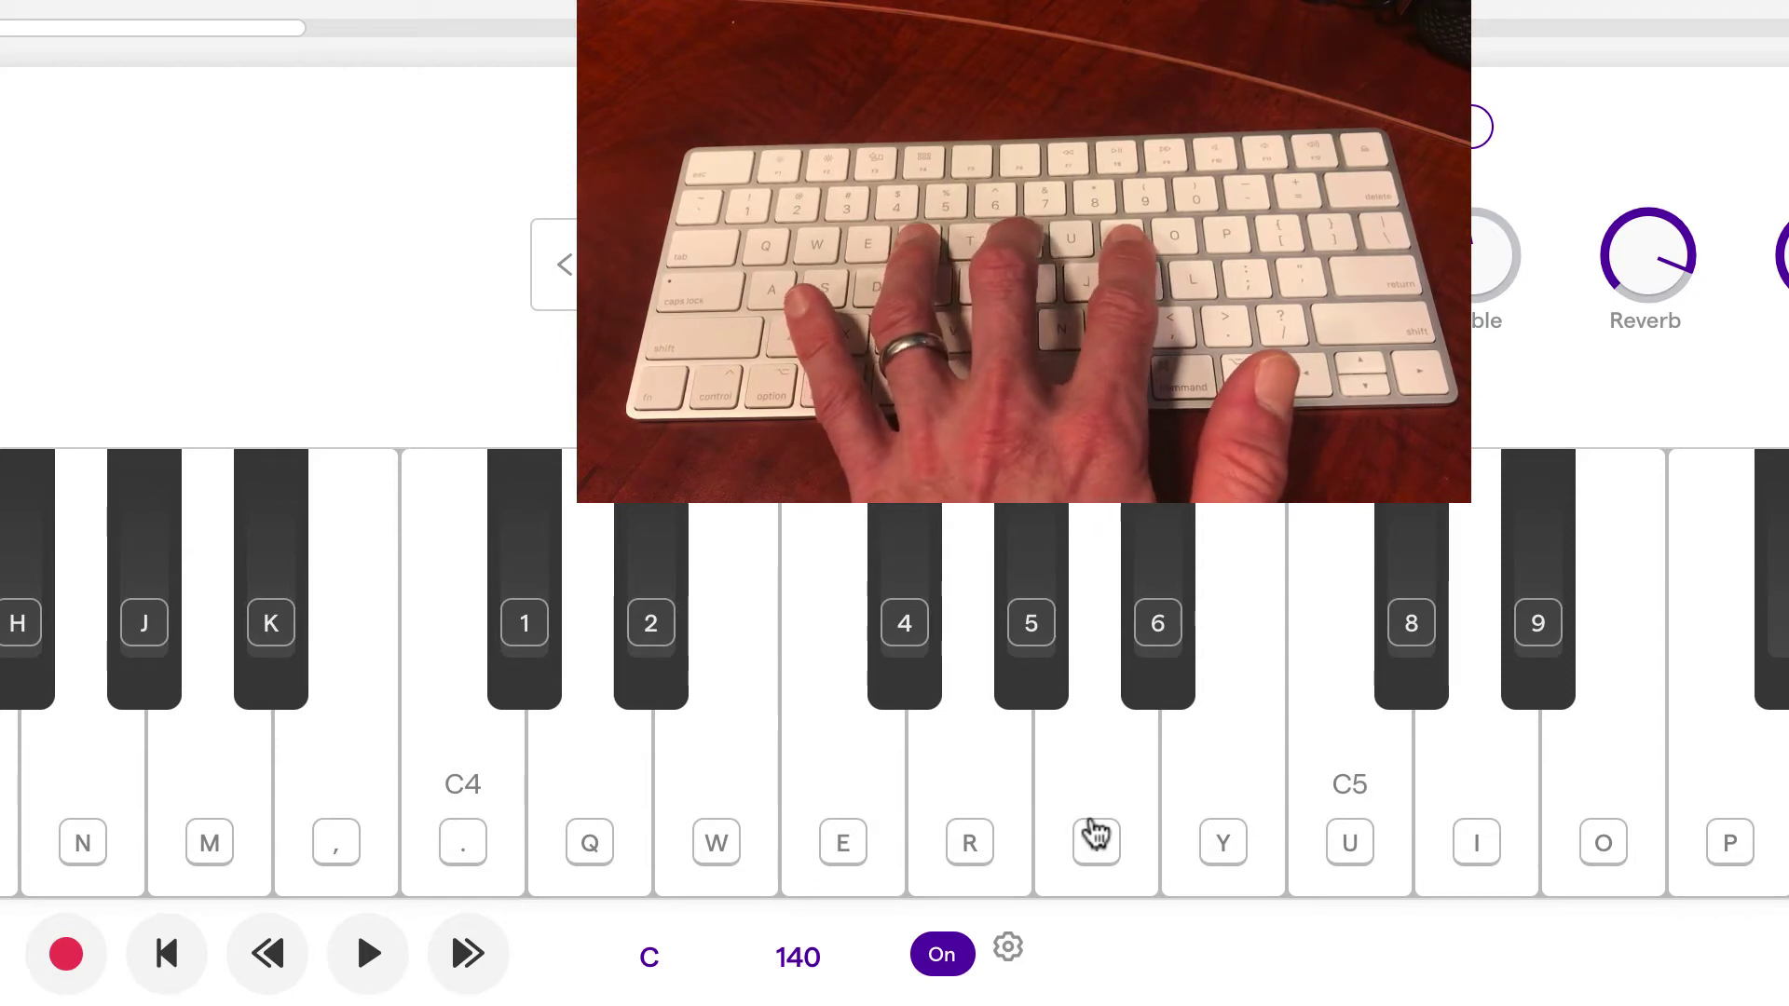
{"action": "key", "text": "e"}
{"action": "key", "text": "t"}
{"action": "key", "text": "u"}
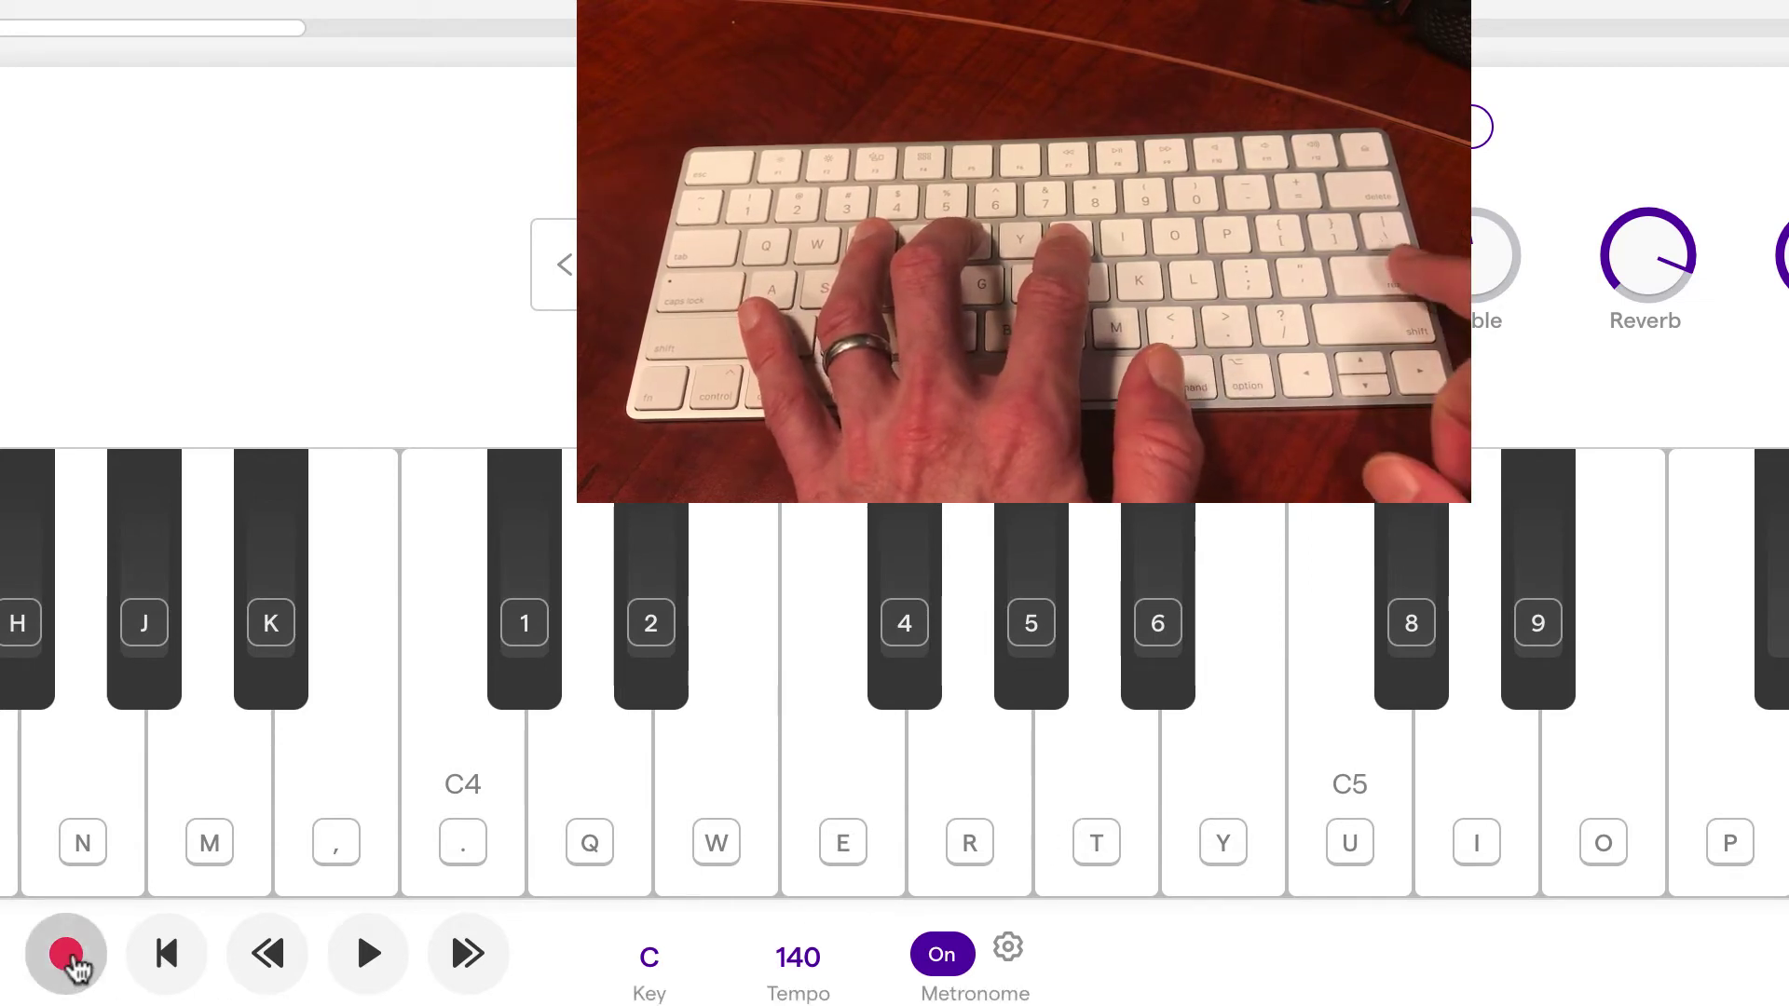
Record a four-measure String Section Orchestral part, holding an F-A-C chord and then a G-B-D chord.
{"action": "left_click", "coordinate": [67, 955]}
{"action": "left_click", "coordinate": [67, 955]}
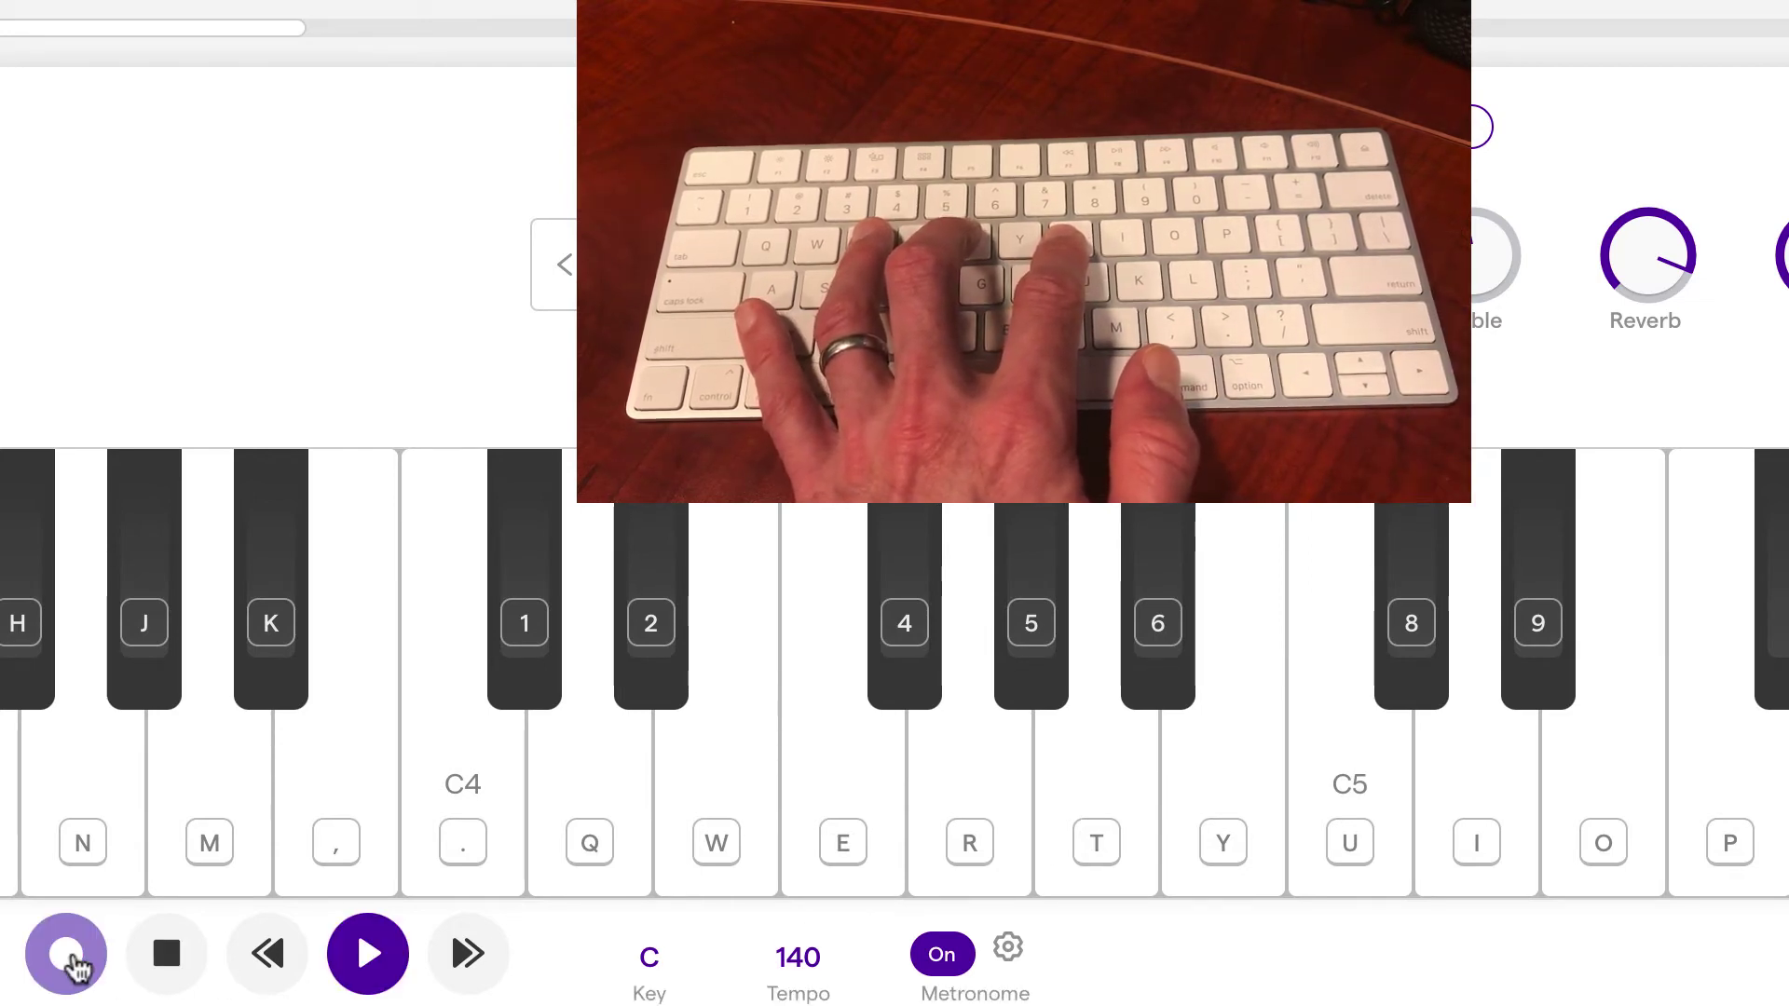
{"action": "key", "text": "e+t+u"}
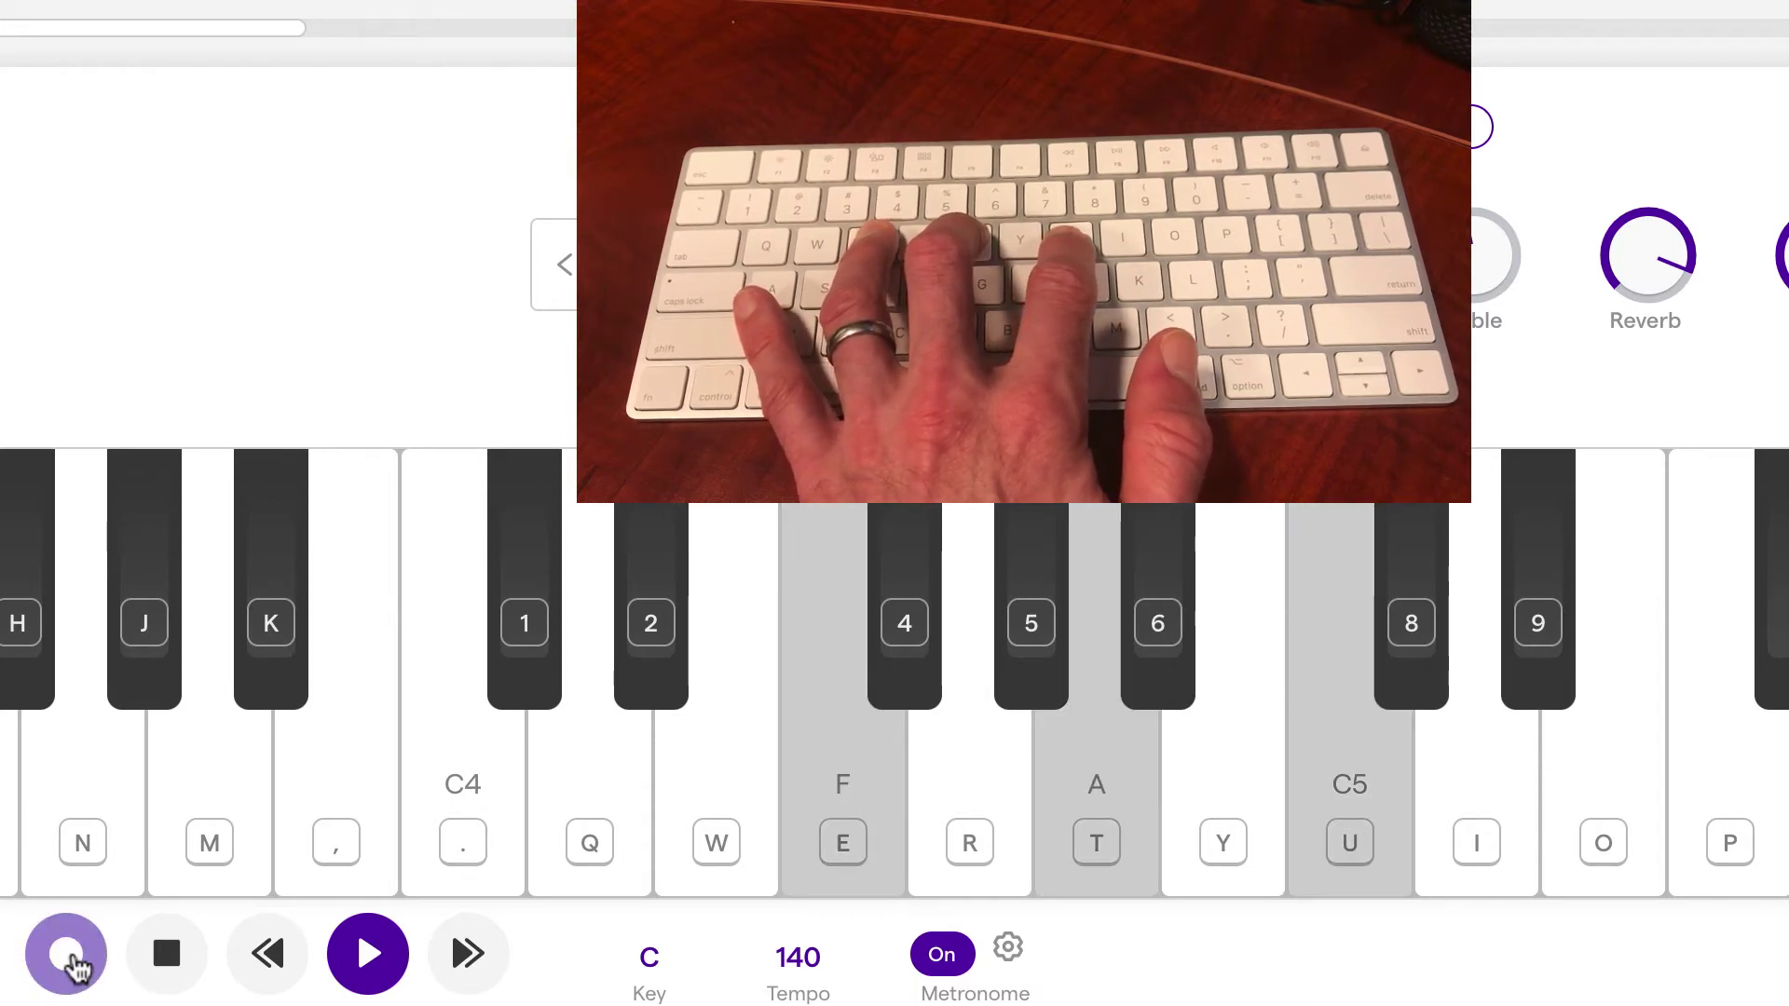
{"action": "key", "text": "r+y+i"}
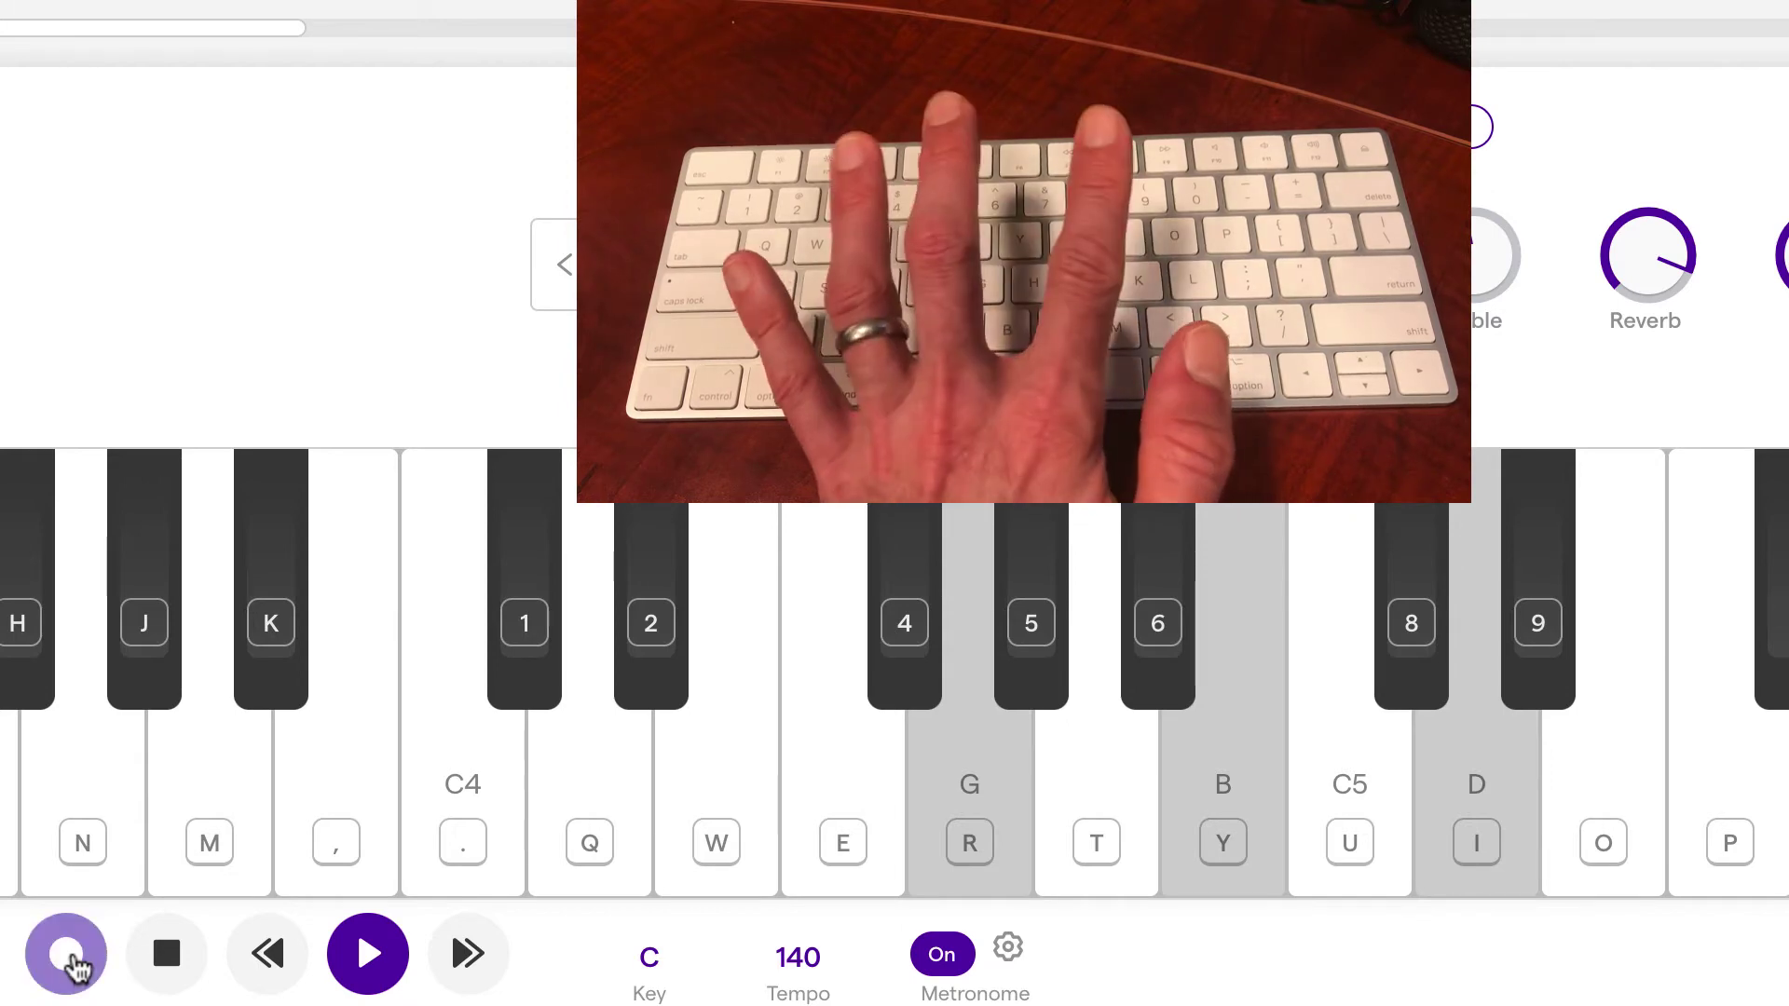
{"action": "left_click", "coordinate": [67, 955]}
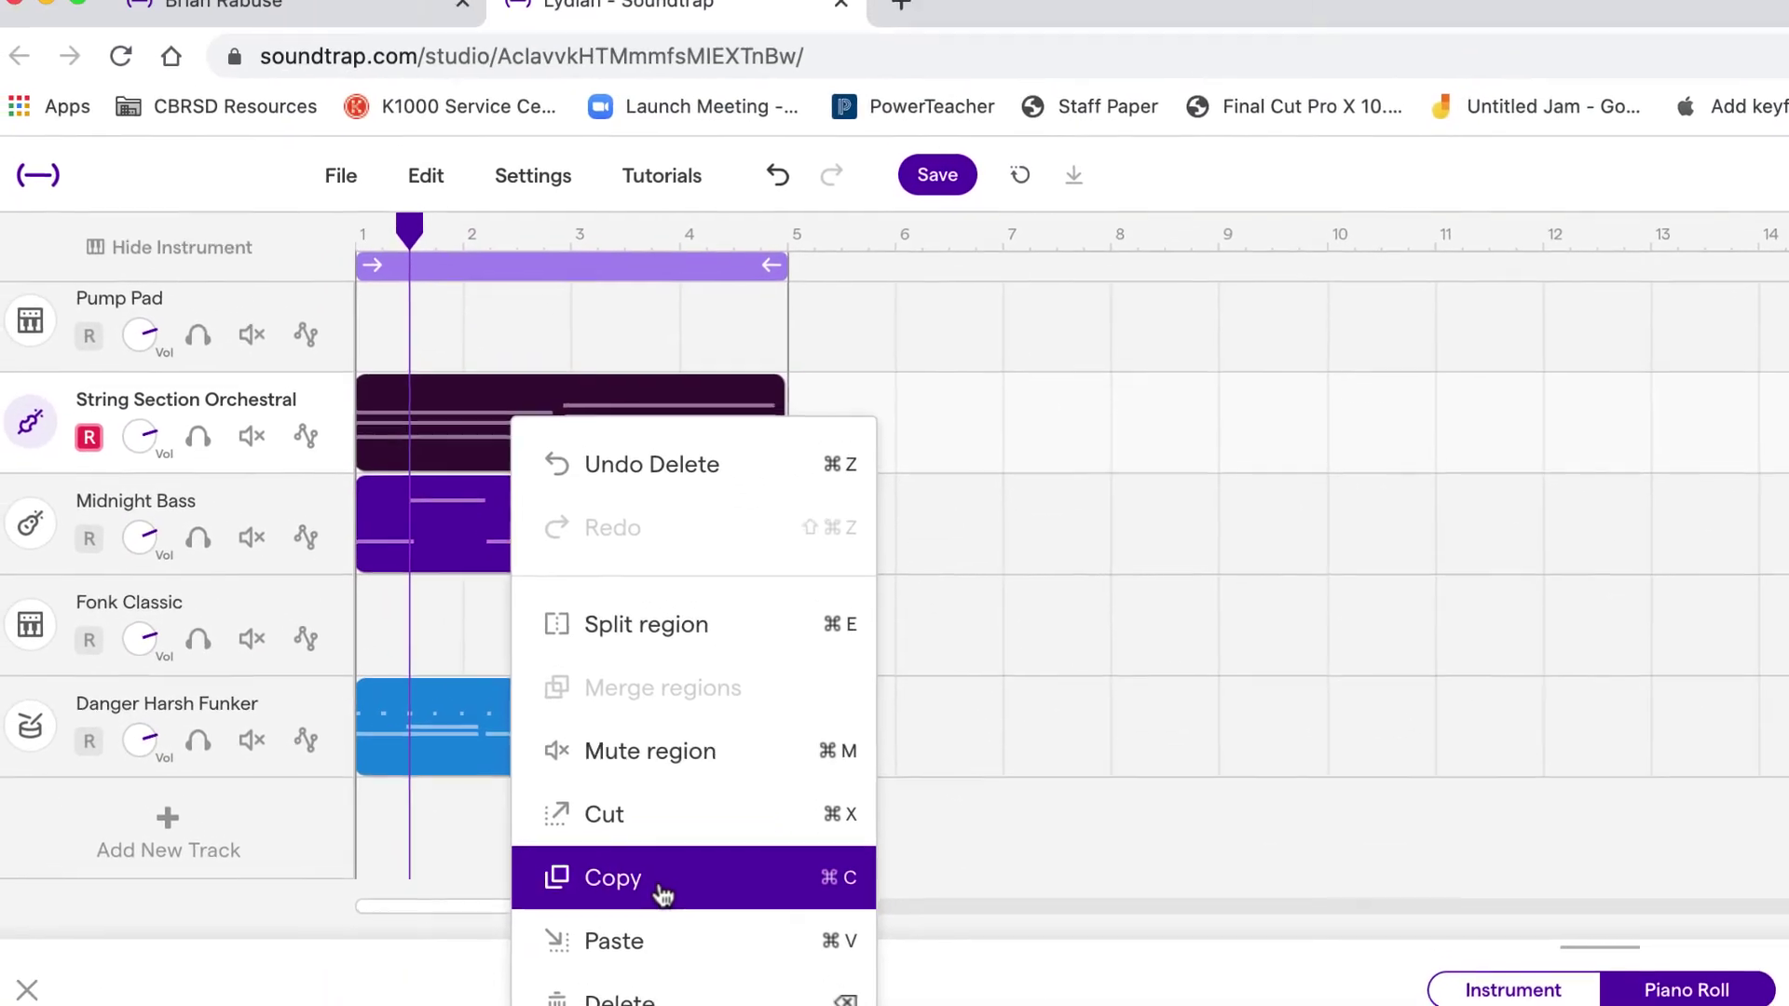
Copy the String Section Orchestral region and paste it at the start of the Pump Pad track.
{"action": "left_click", "coordinate": [621, 833]}
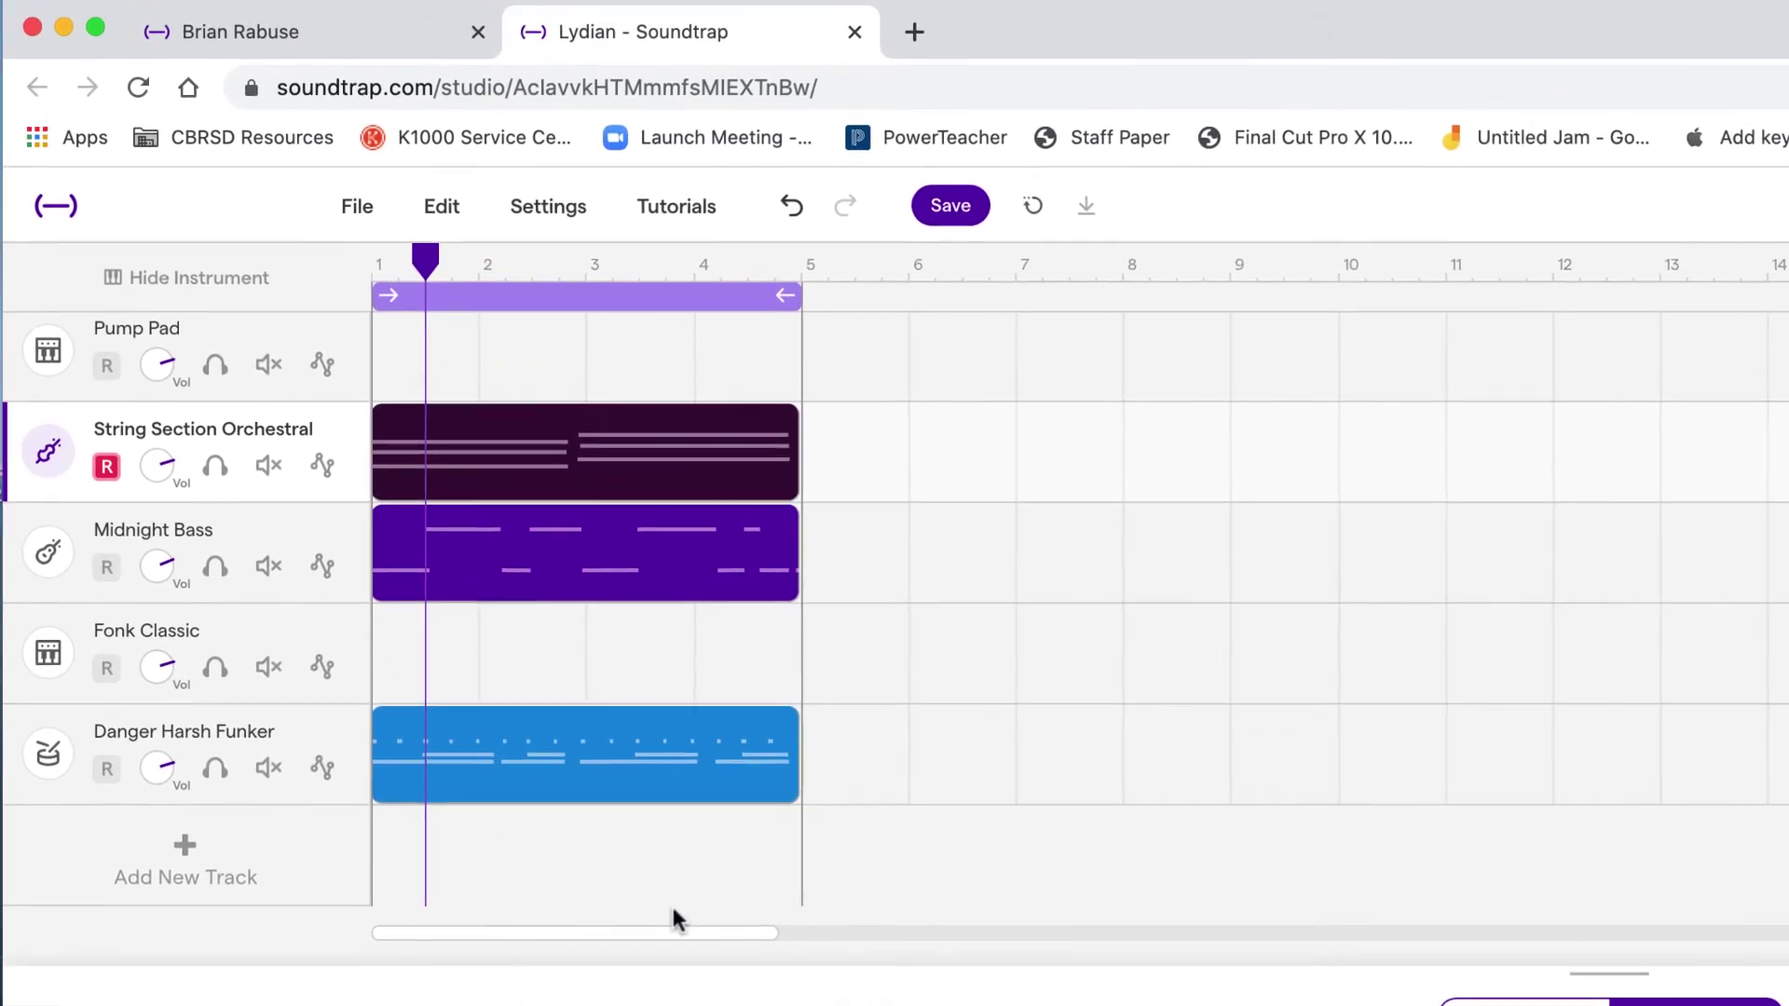
{"action": "left_click", "coordinate": [374, 368]}
{"action": "key", "text": "super+v"}
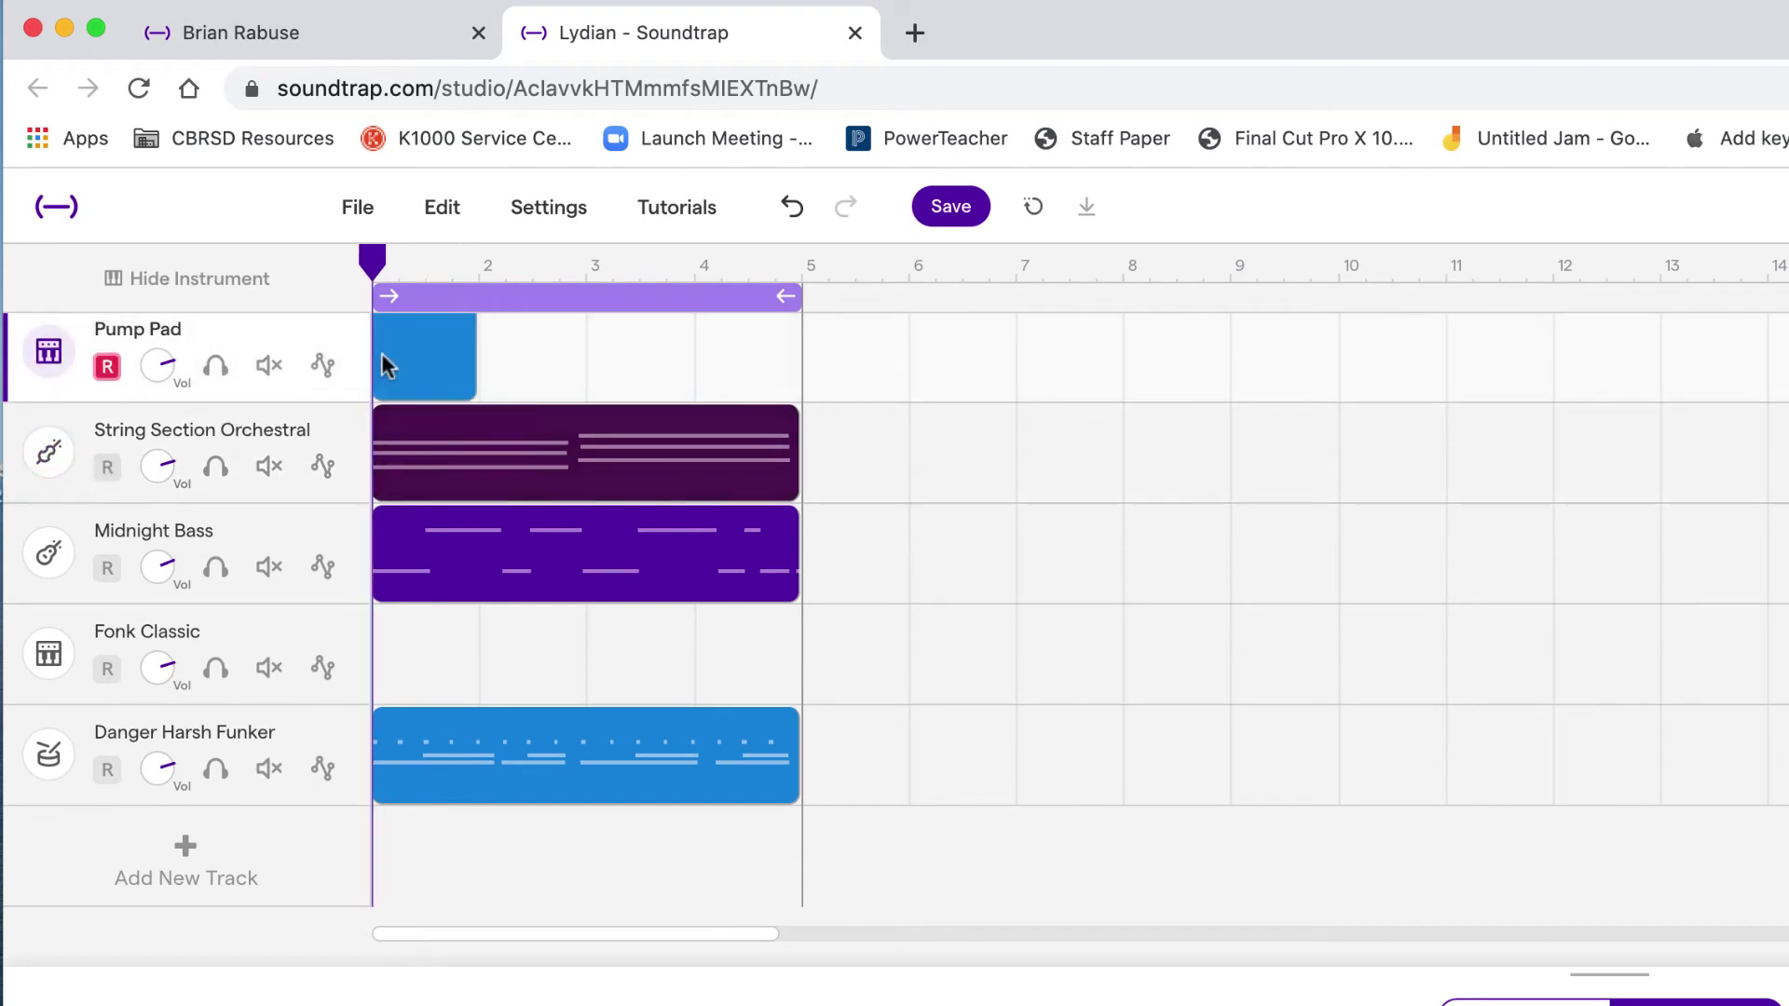
{"action": "right_click", "coordinate": [386, 366]}
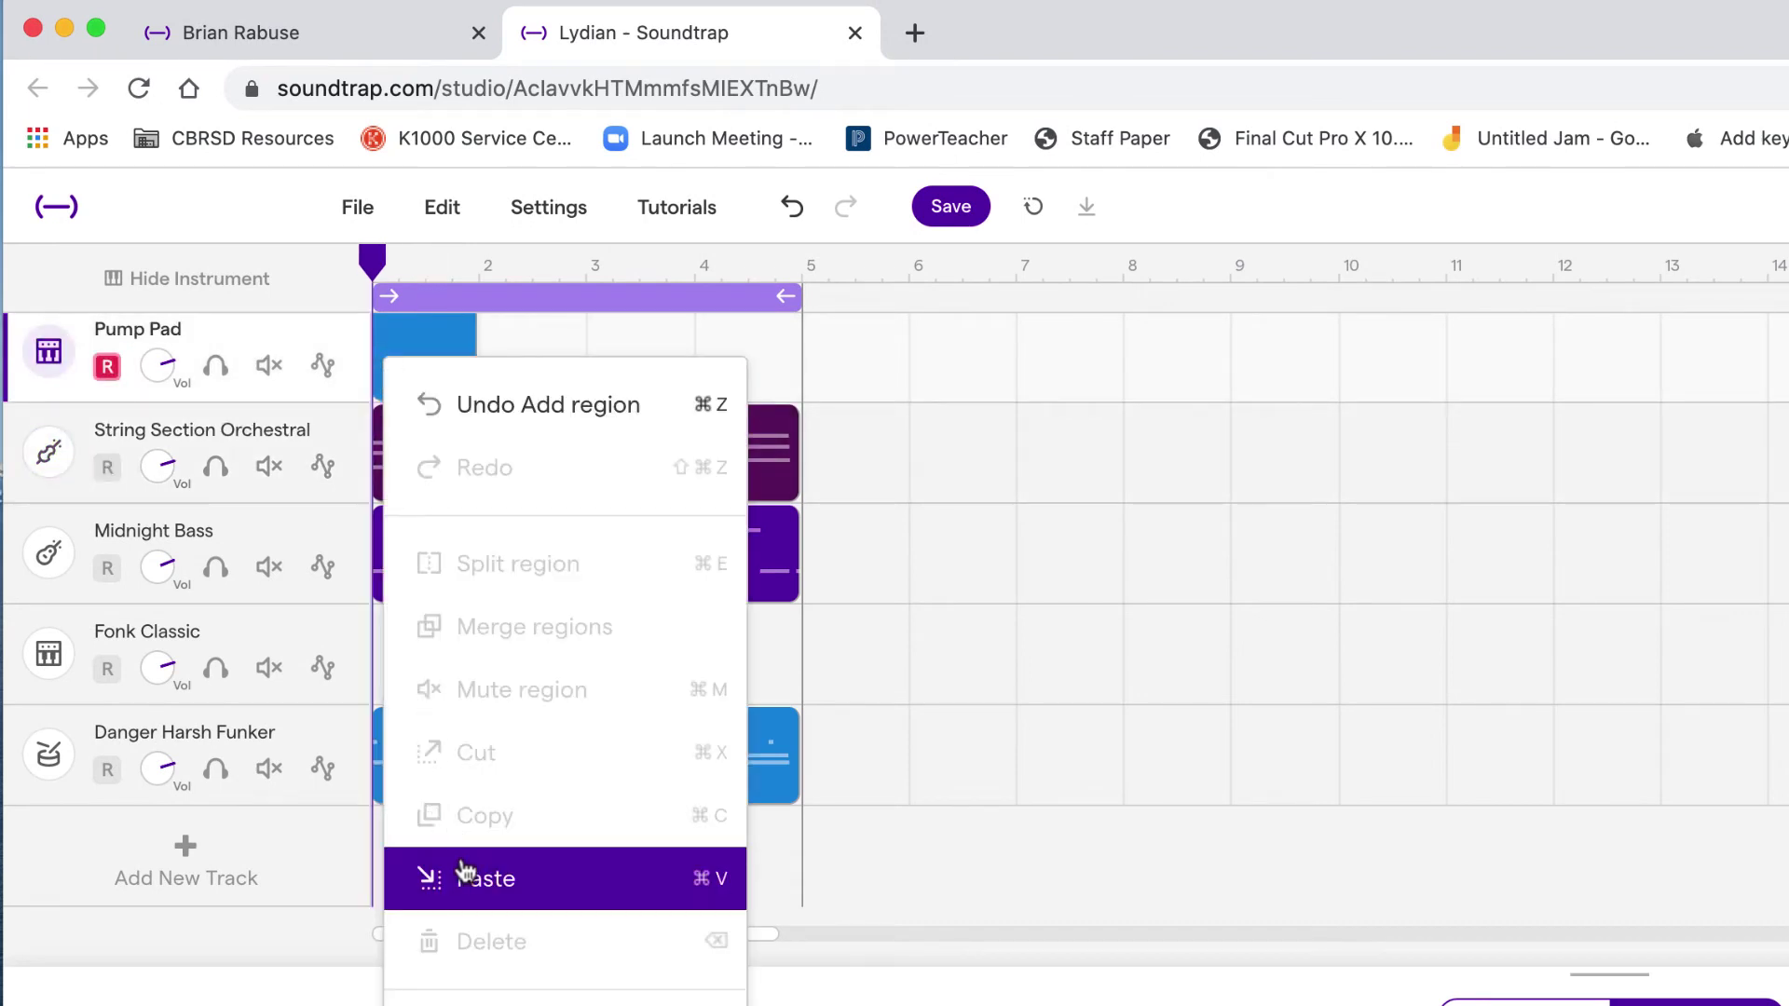
{"action": "left_click", "coordinate": [465, 877]}
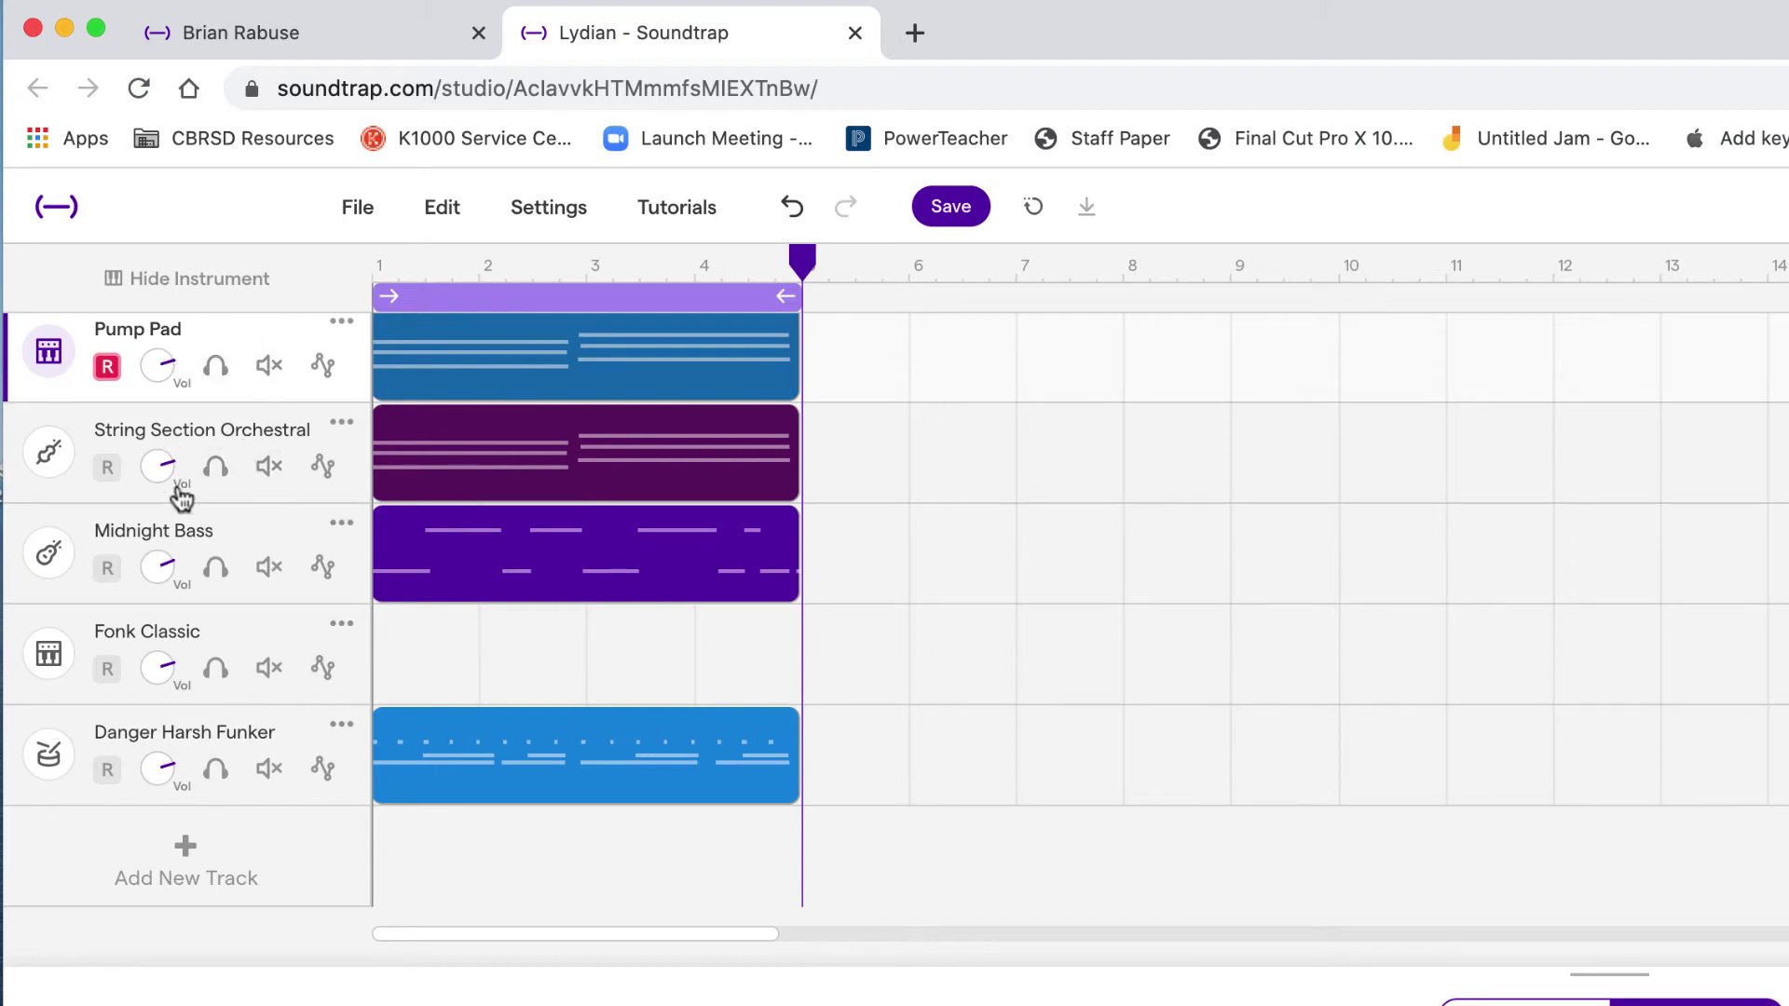
Play the song from the start, then raise the Pump Pad's volume slightly while briefly soloing the track.
{"action": "key", "text": "Return"}
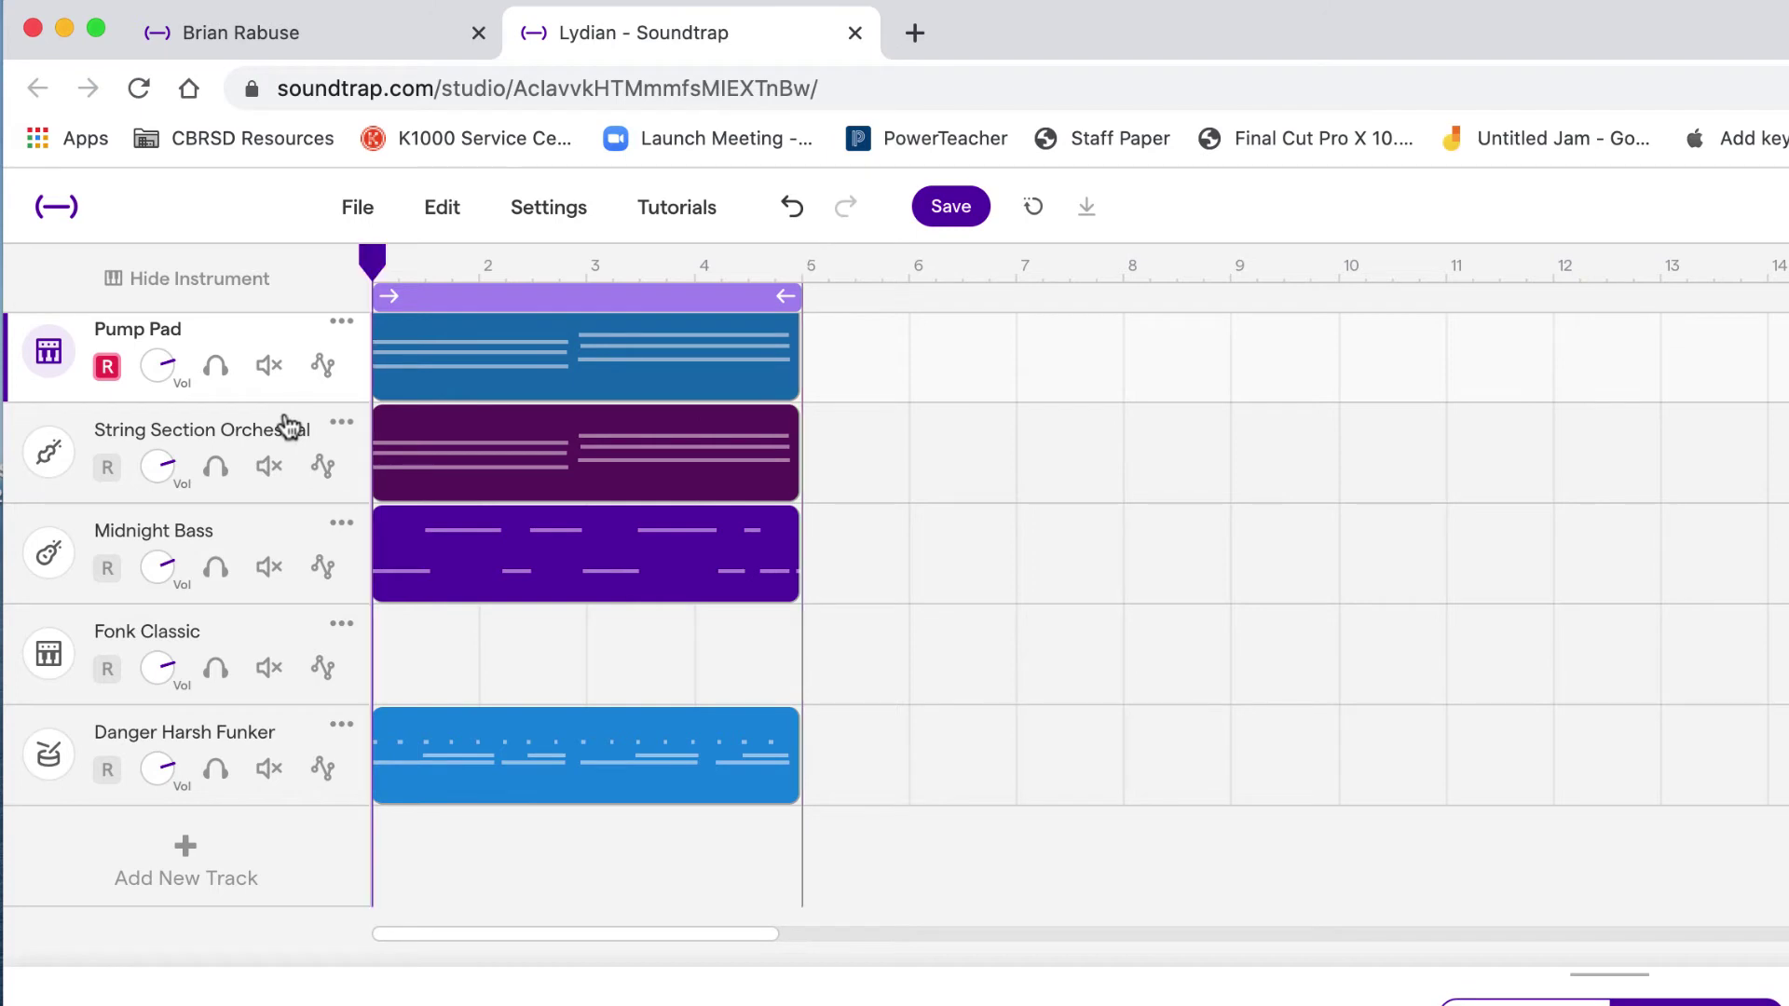
{"action": "key", "text": "space"}
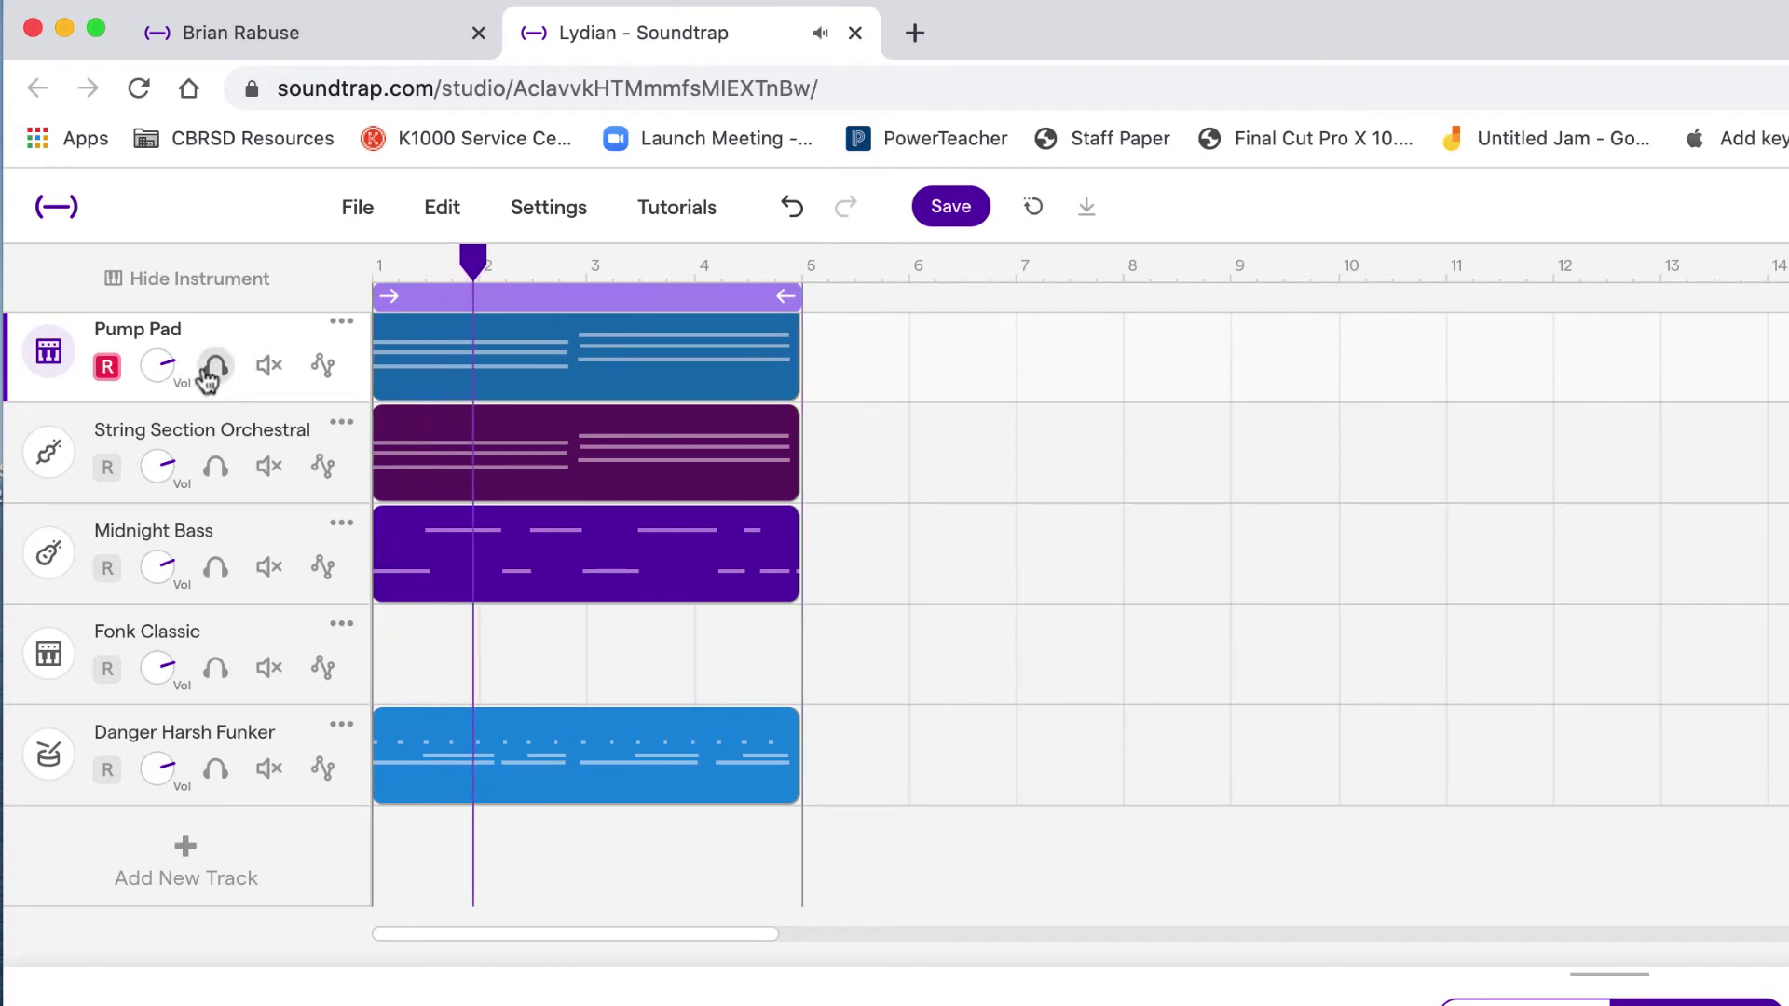
{"action": "left_click", "coordinate": [267, 366]}
{"action": "left_click", "coordinate": [225, 368]}
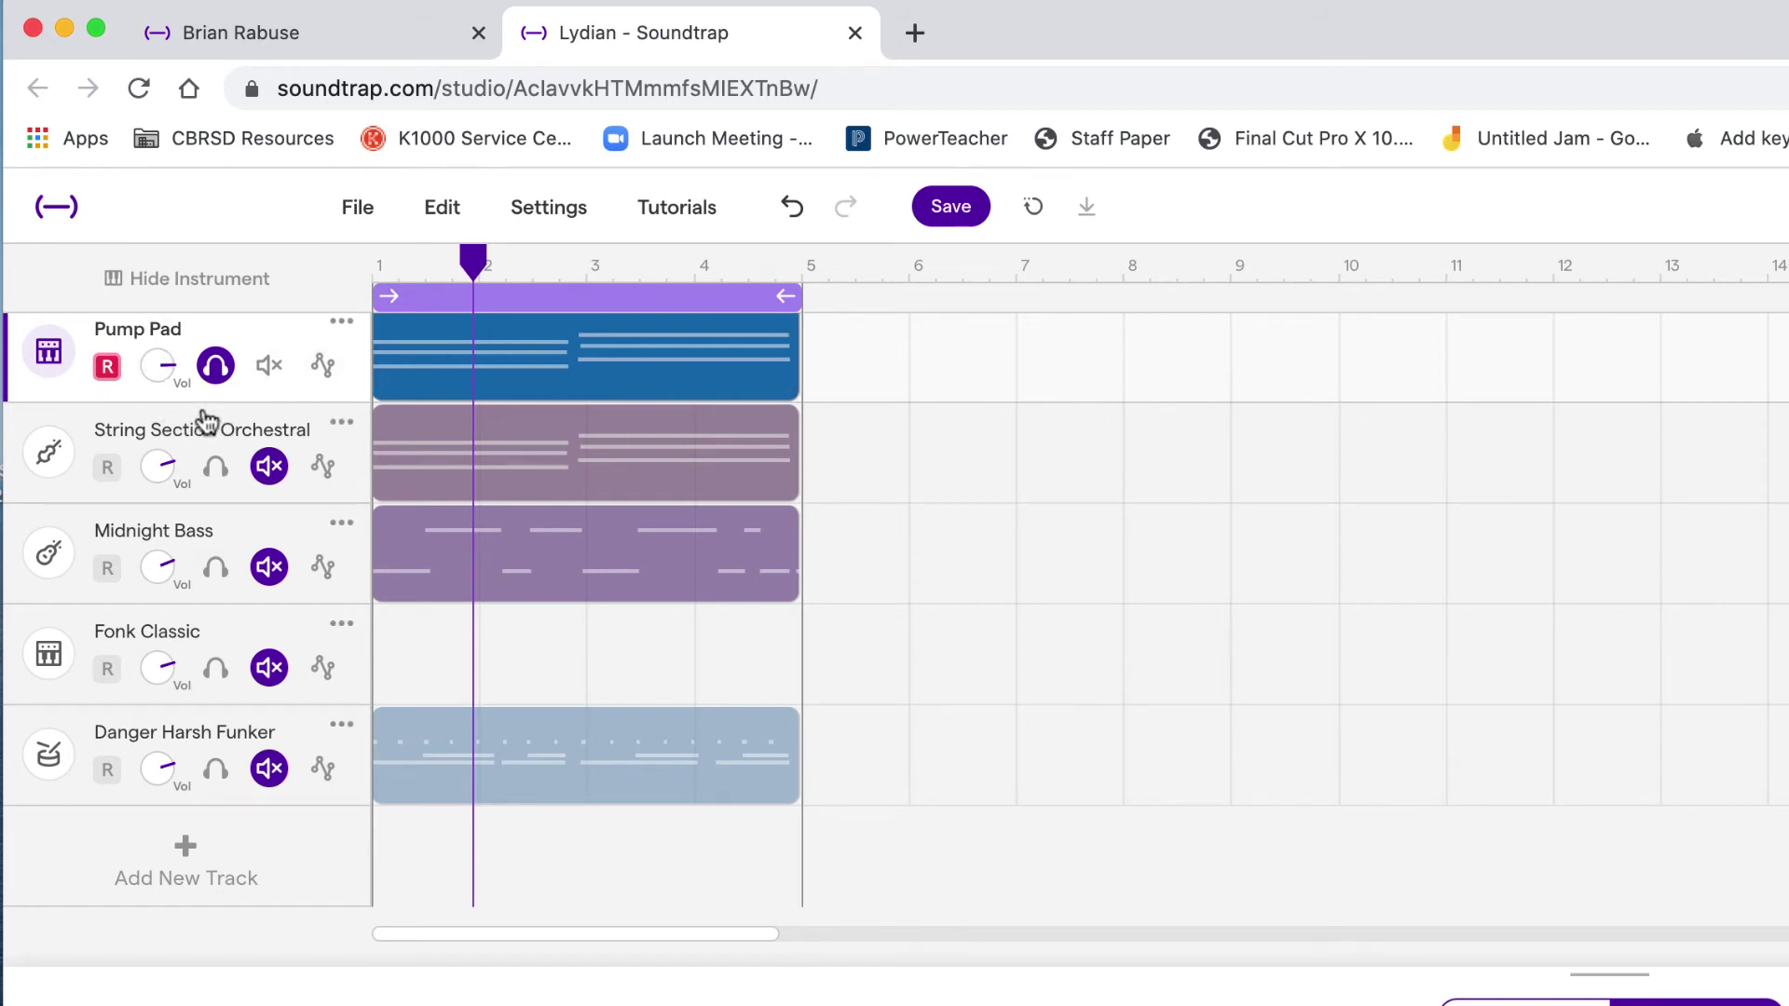
{"action": "left_click", "coordinate": [215, 366]}
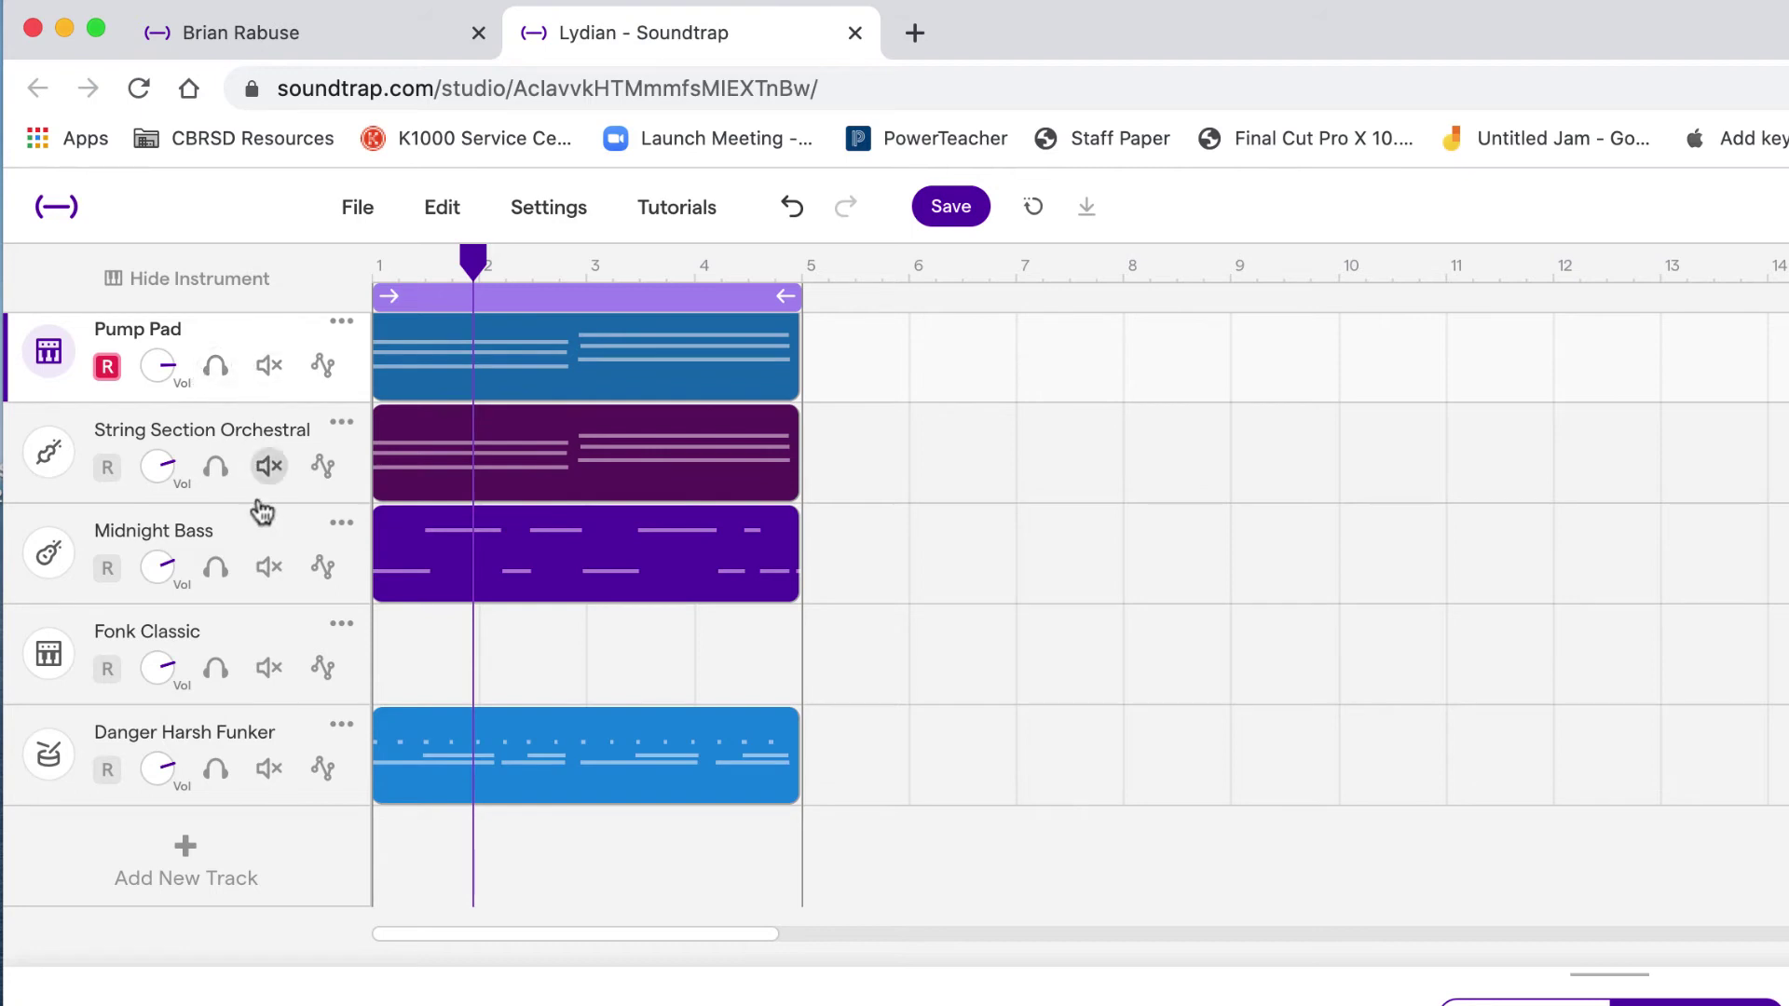
Select the Fonk Classic track and try out notes for its melody.
{"action": "mouse_move", "coordinate": [563, 676]}
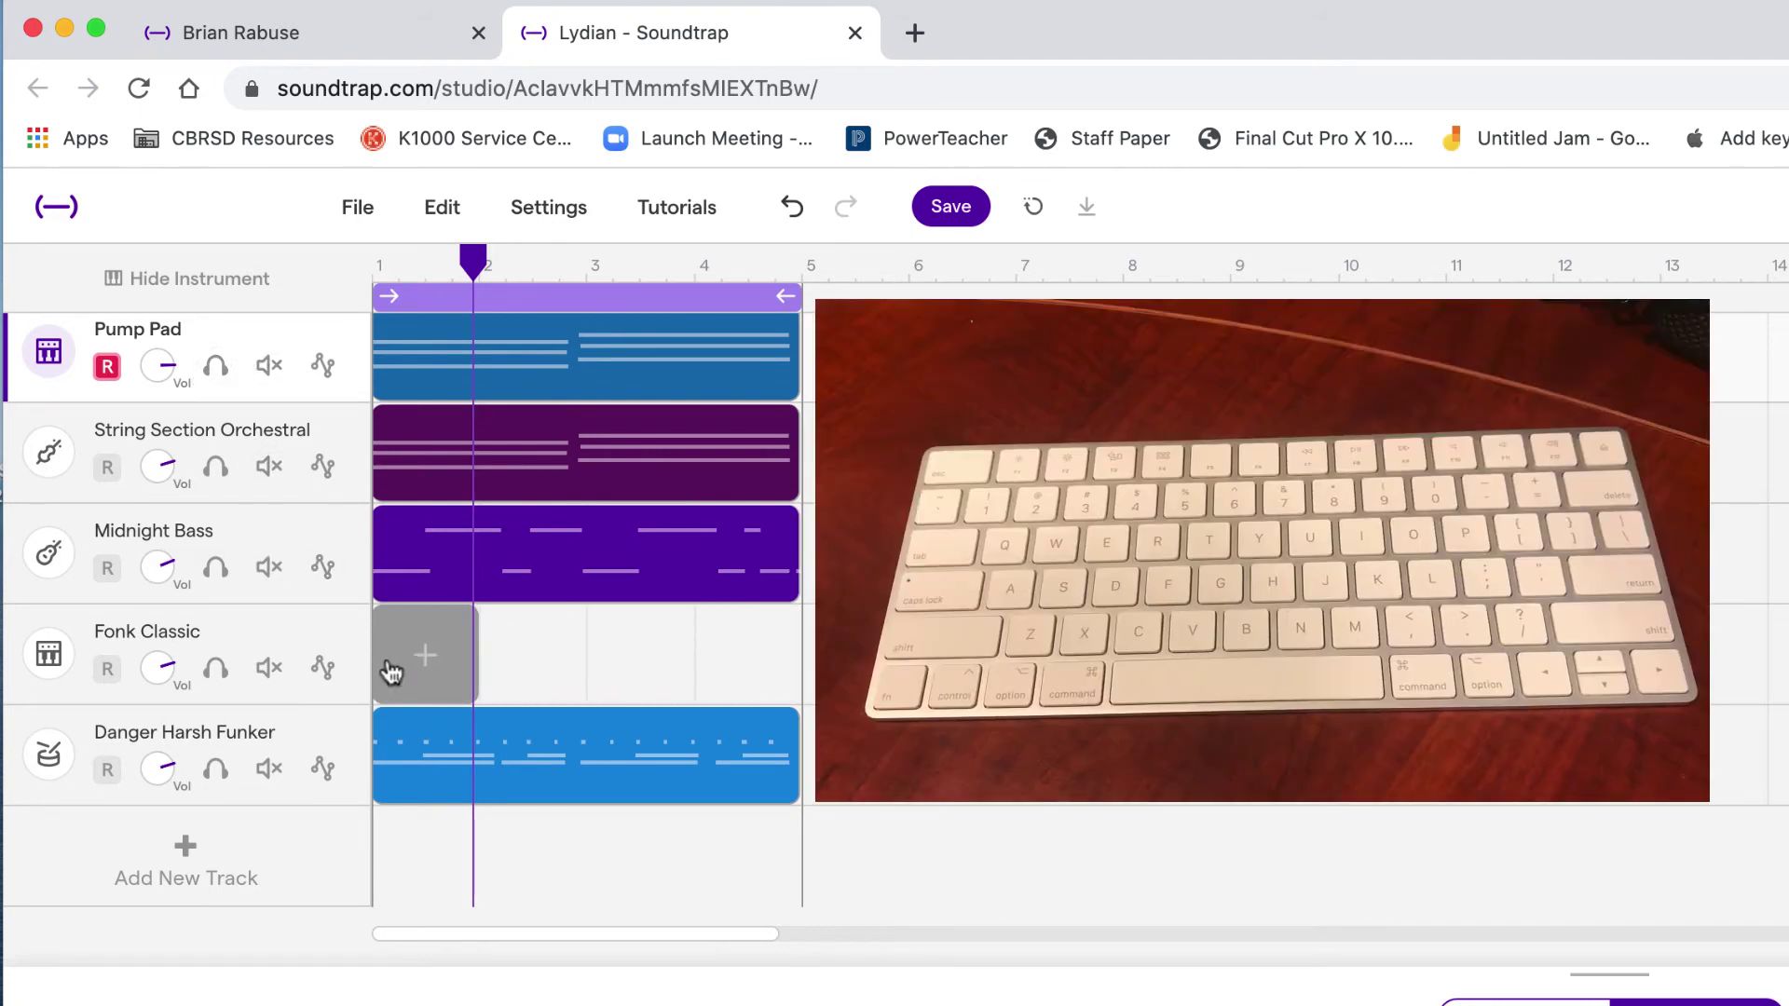
{"action": "left_click", "coordinate": [308, 641]}
{"action": "key", "text": "d"}
{"action": "key", "text": "f"}
{"action": "key", "text": "g"}
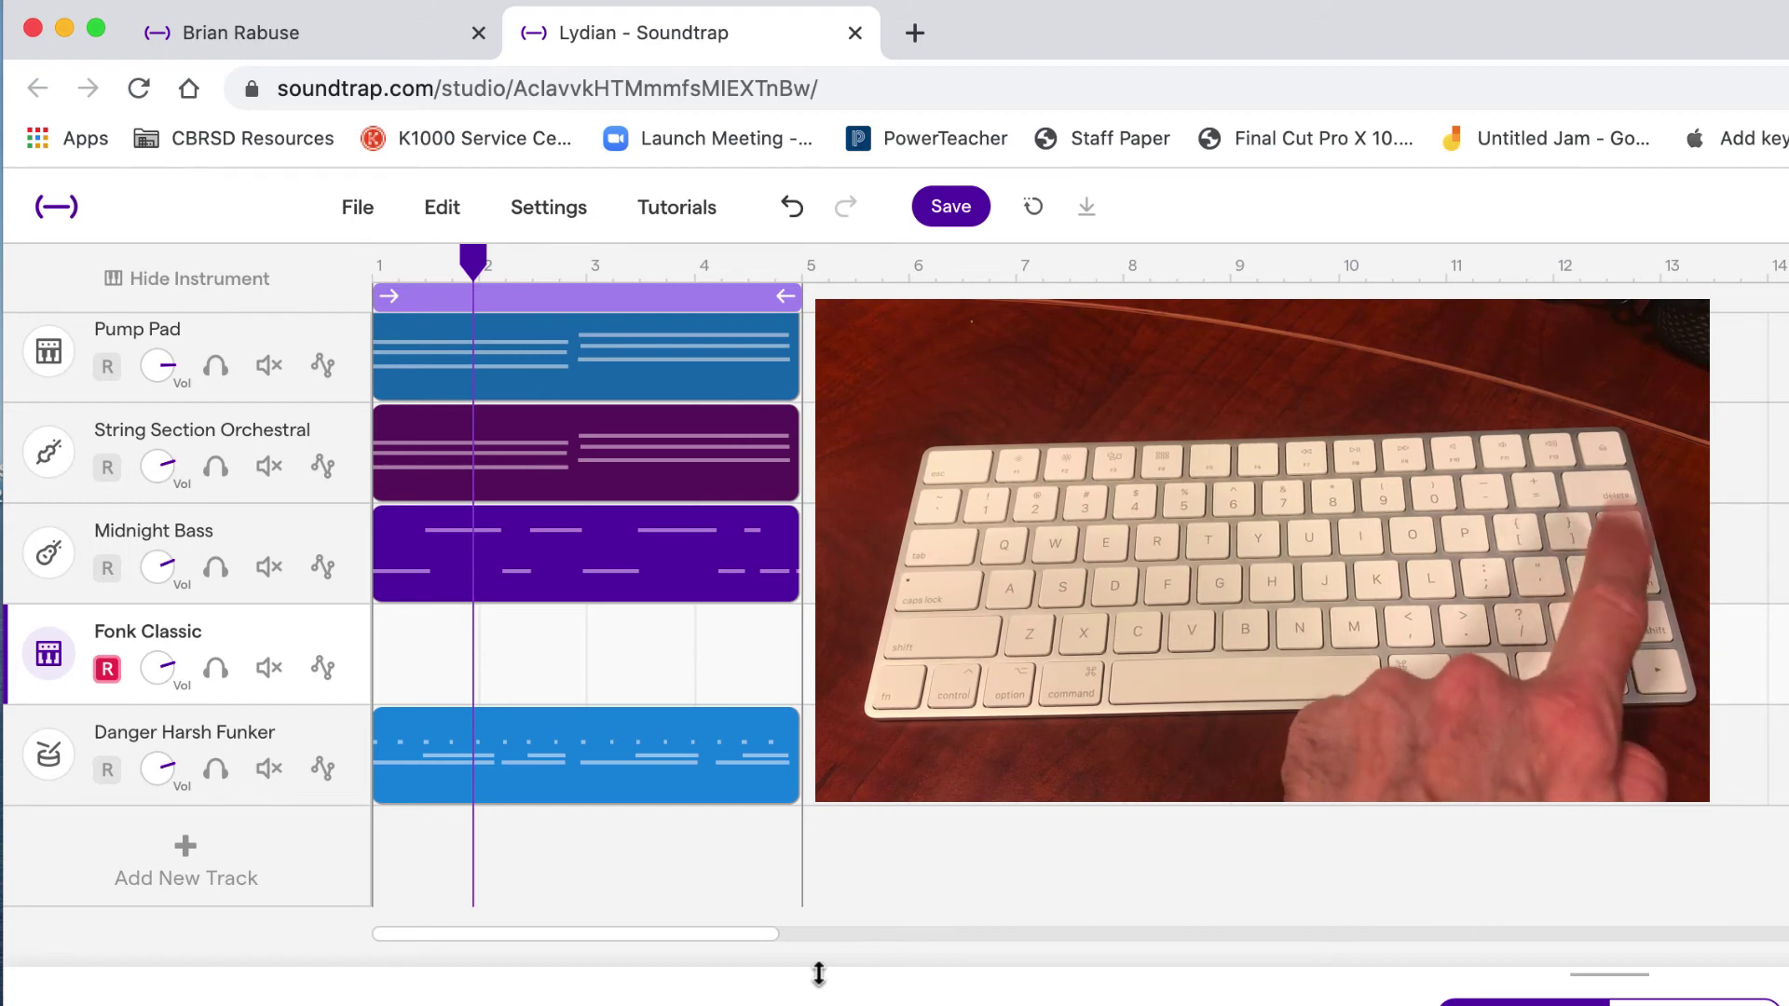
Record a four-measure Fonk Classic melody from the start of the song and play the song back.
{"action": "key", "text": "Return"}
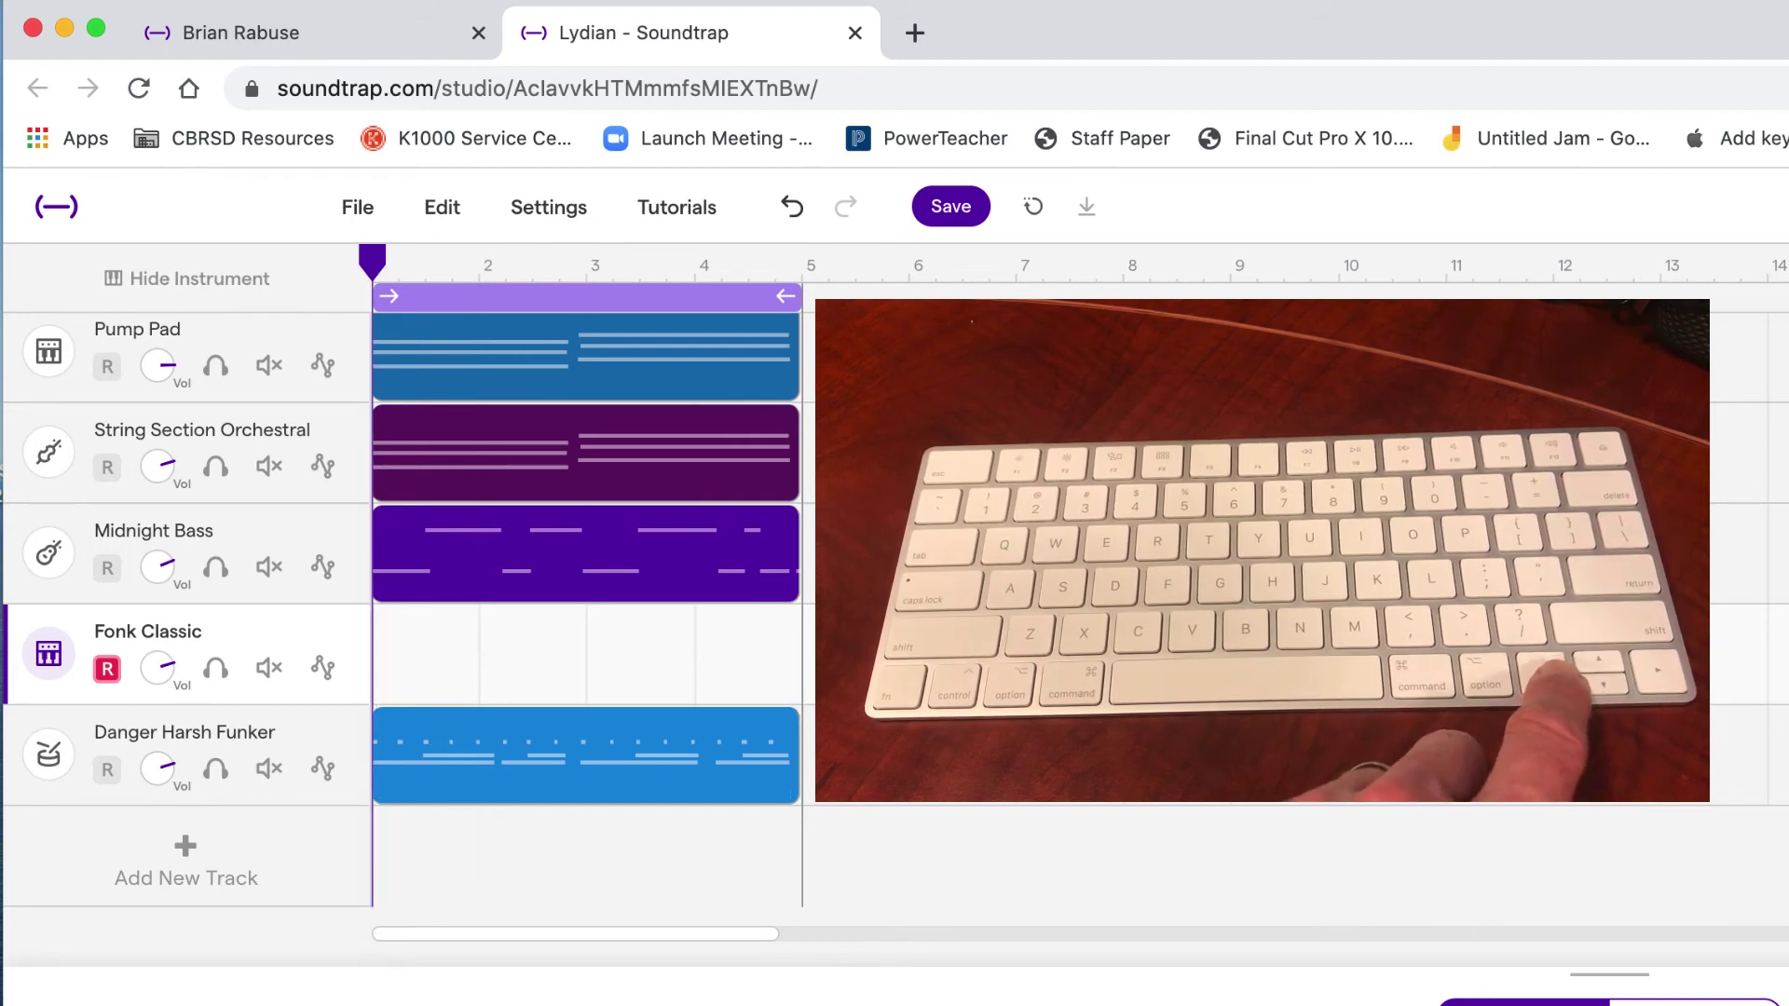
{"action": "key", "text": "r"}
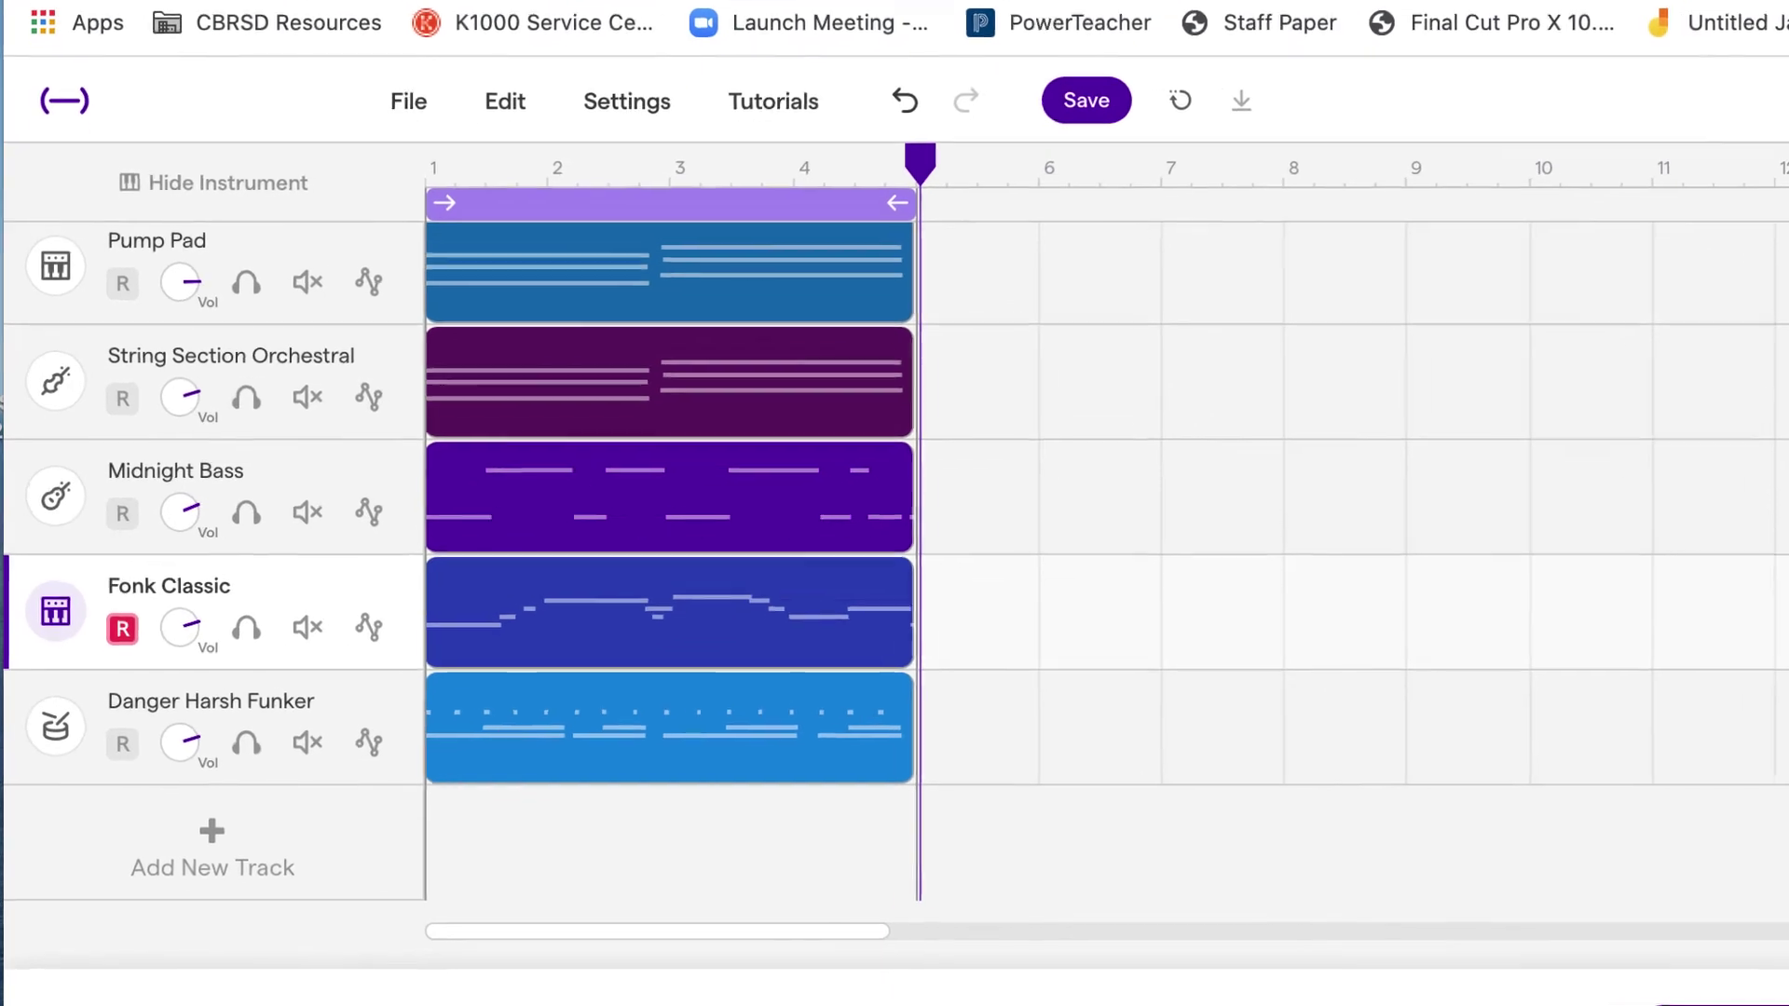
{"action": "key", "text": "Return"}
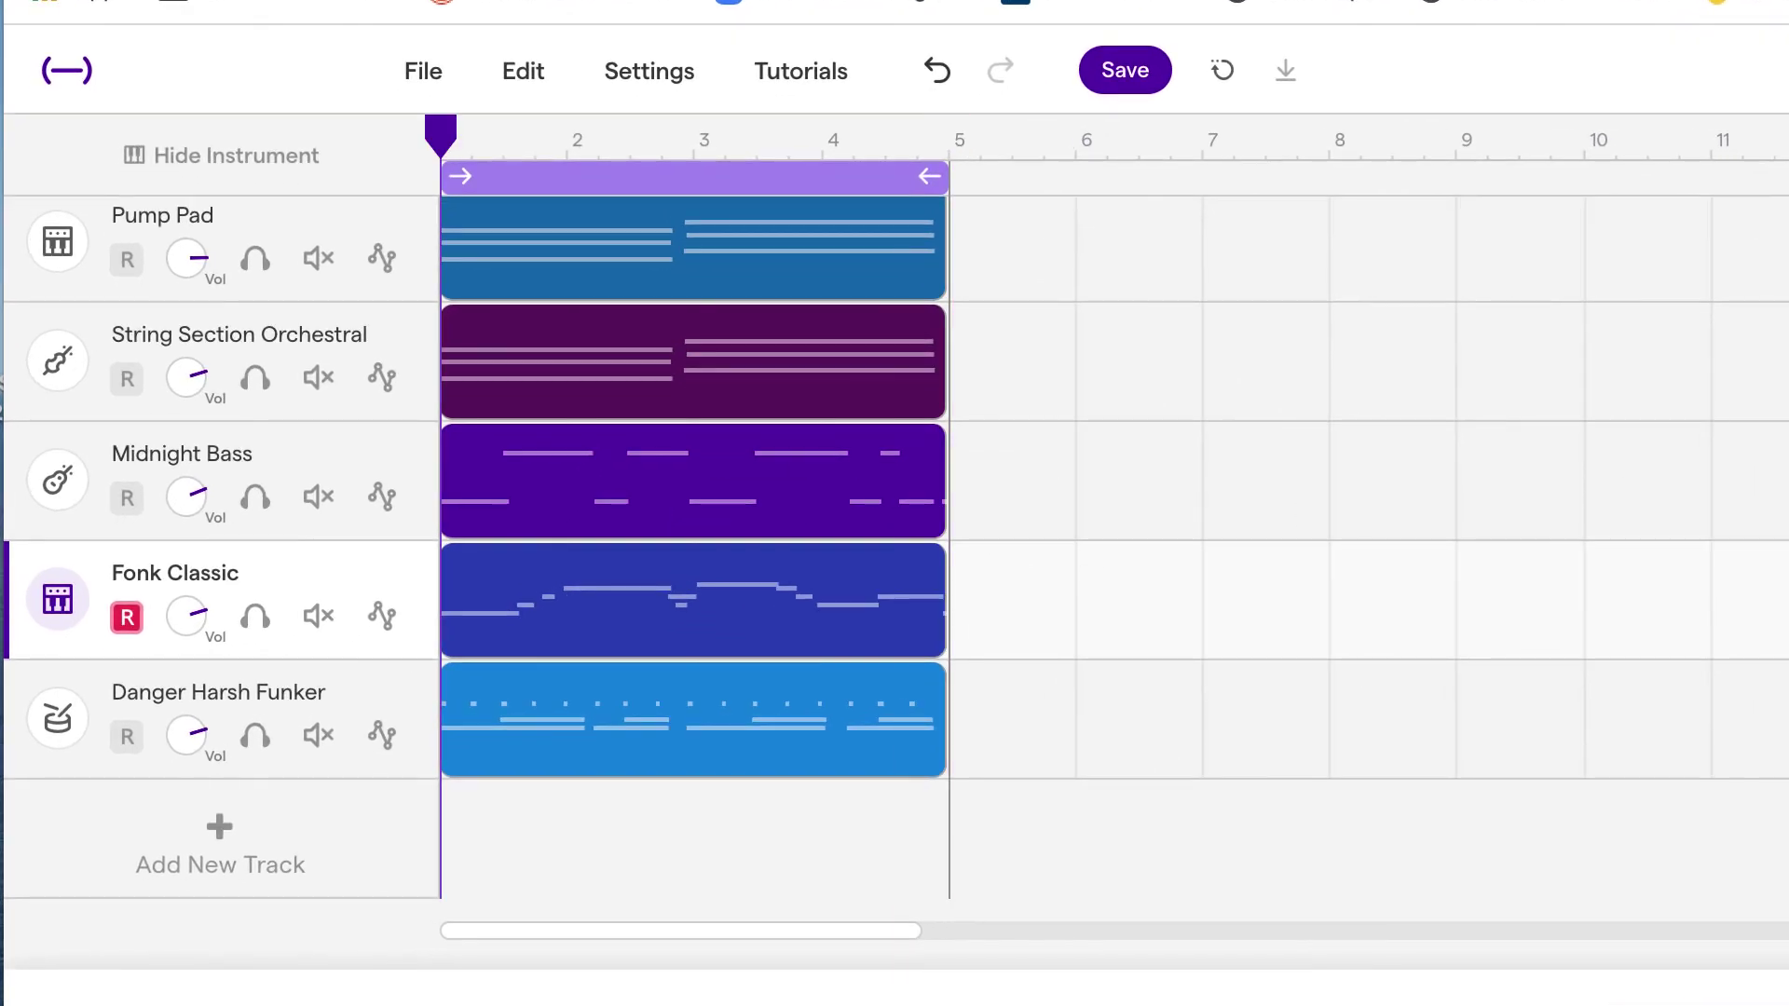
{"action": "key", "text": "space"}
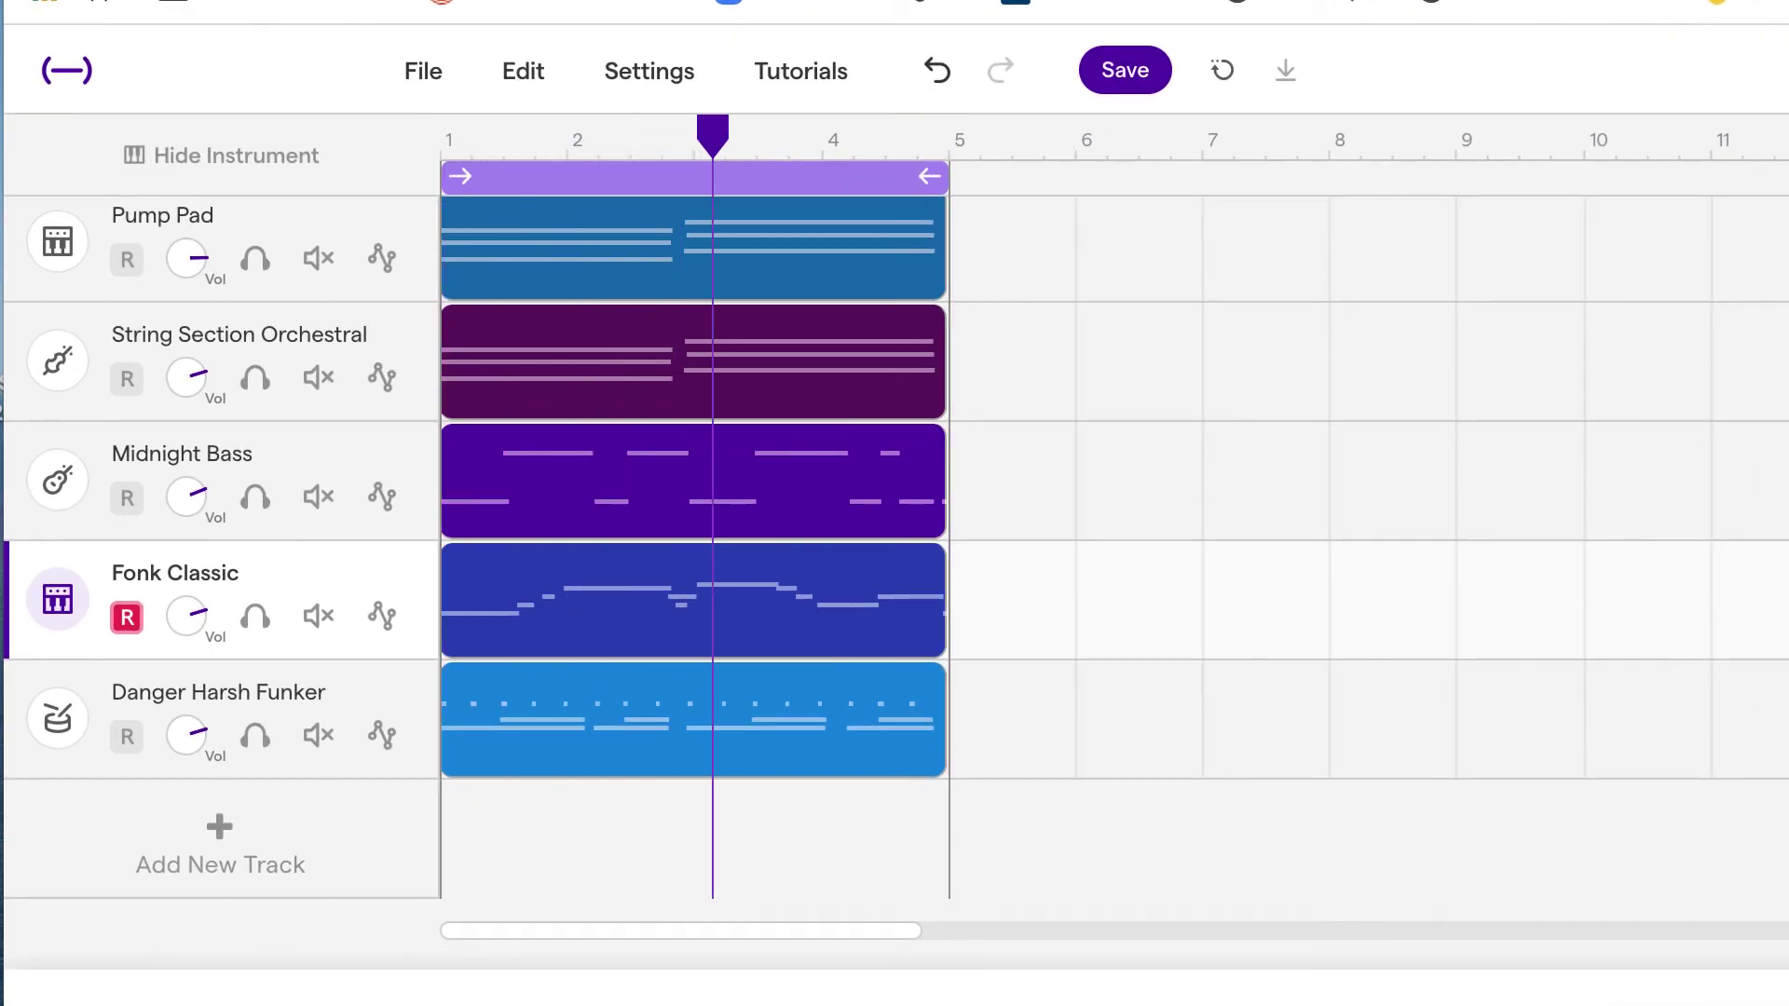
Open the Fonk Classic region in the note editor and select the short stray G just before measure 3.
{"action": "mouse_move", "coordinate": [590, 656]}
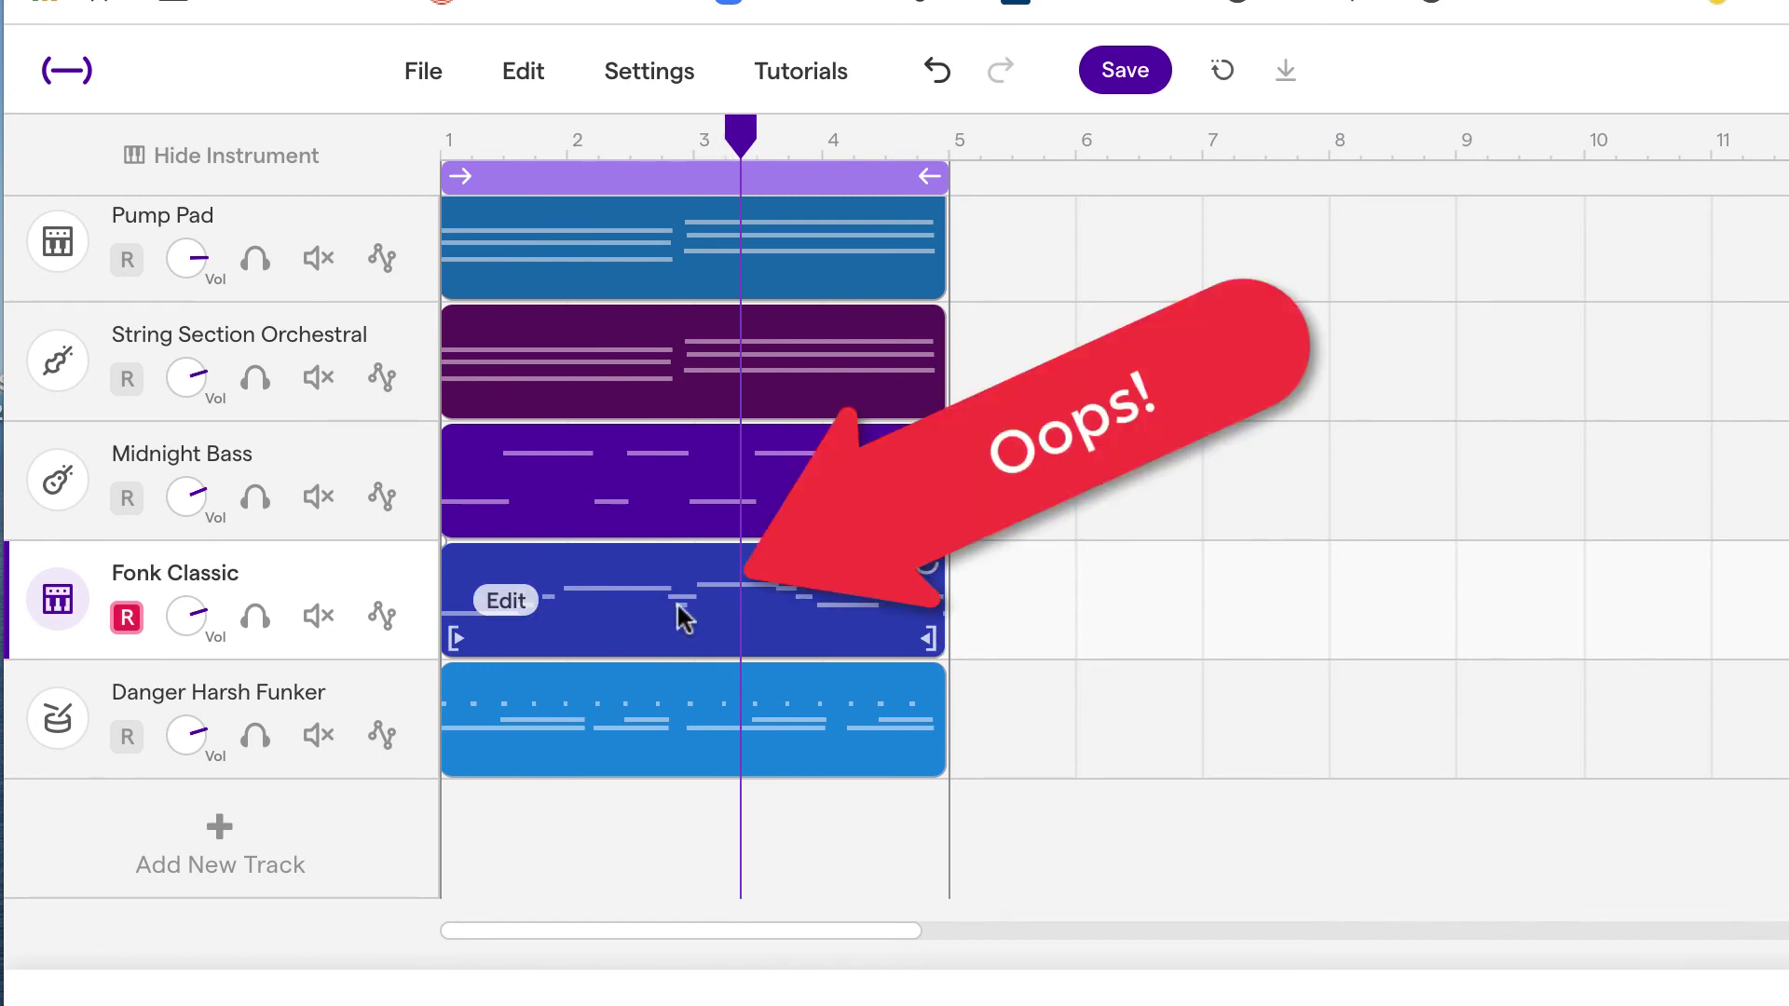
{"action": "right_click", "coordinate": [492, 607]}
{"action": "key", "text": "Escape"}
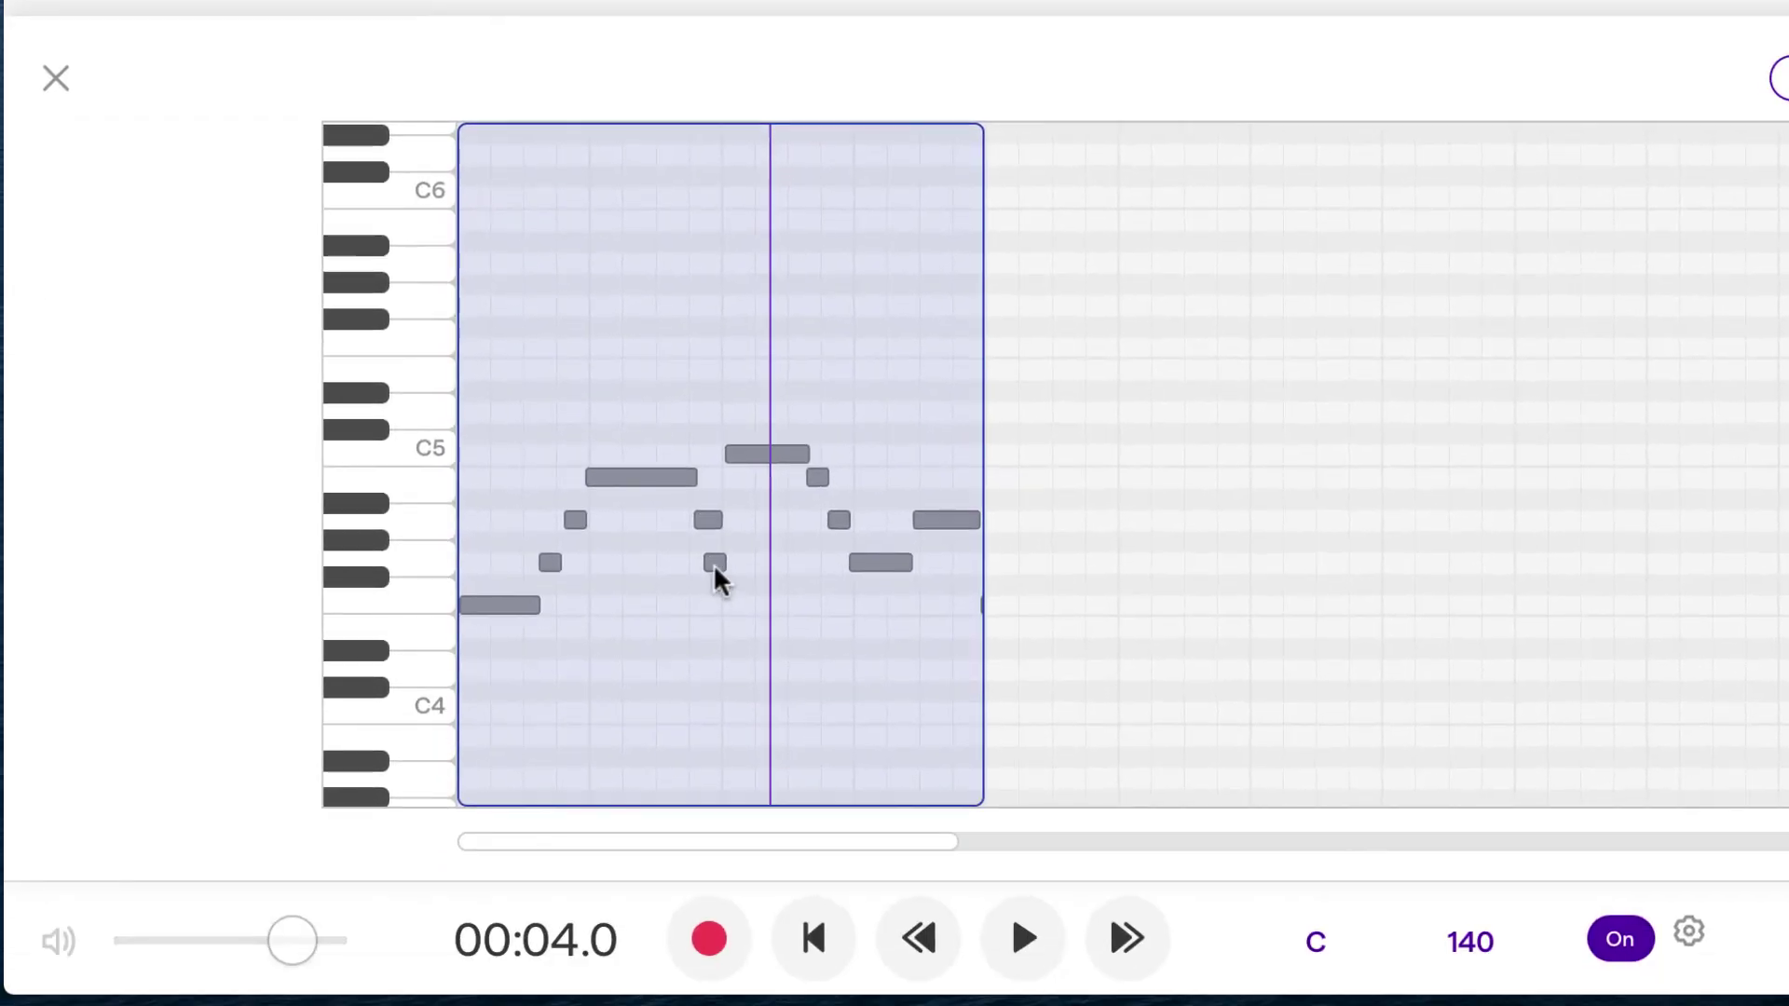
{"action": "left_click", "coordinate": [714, 562]}
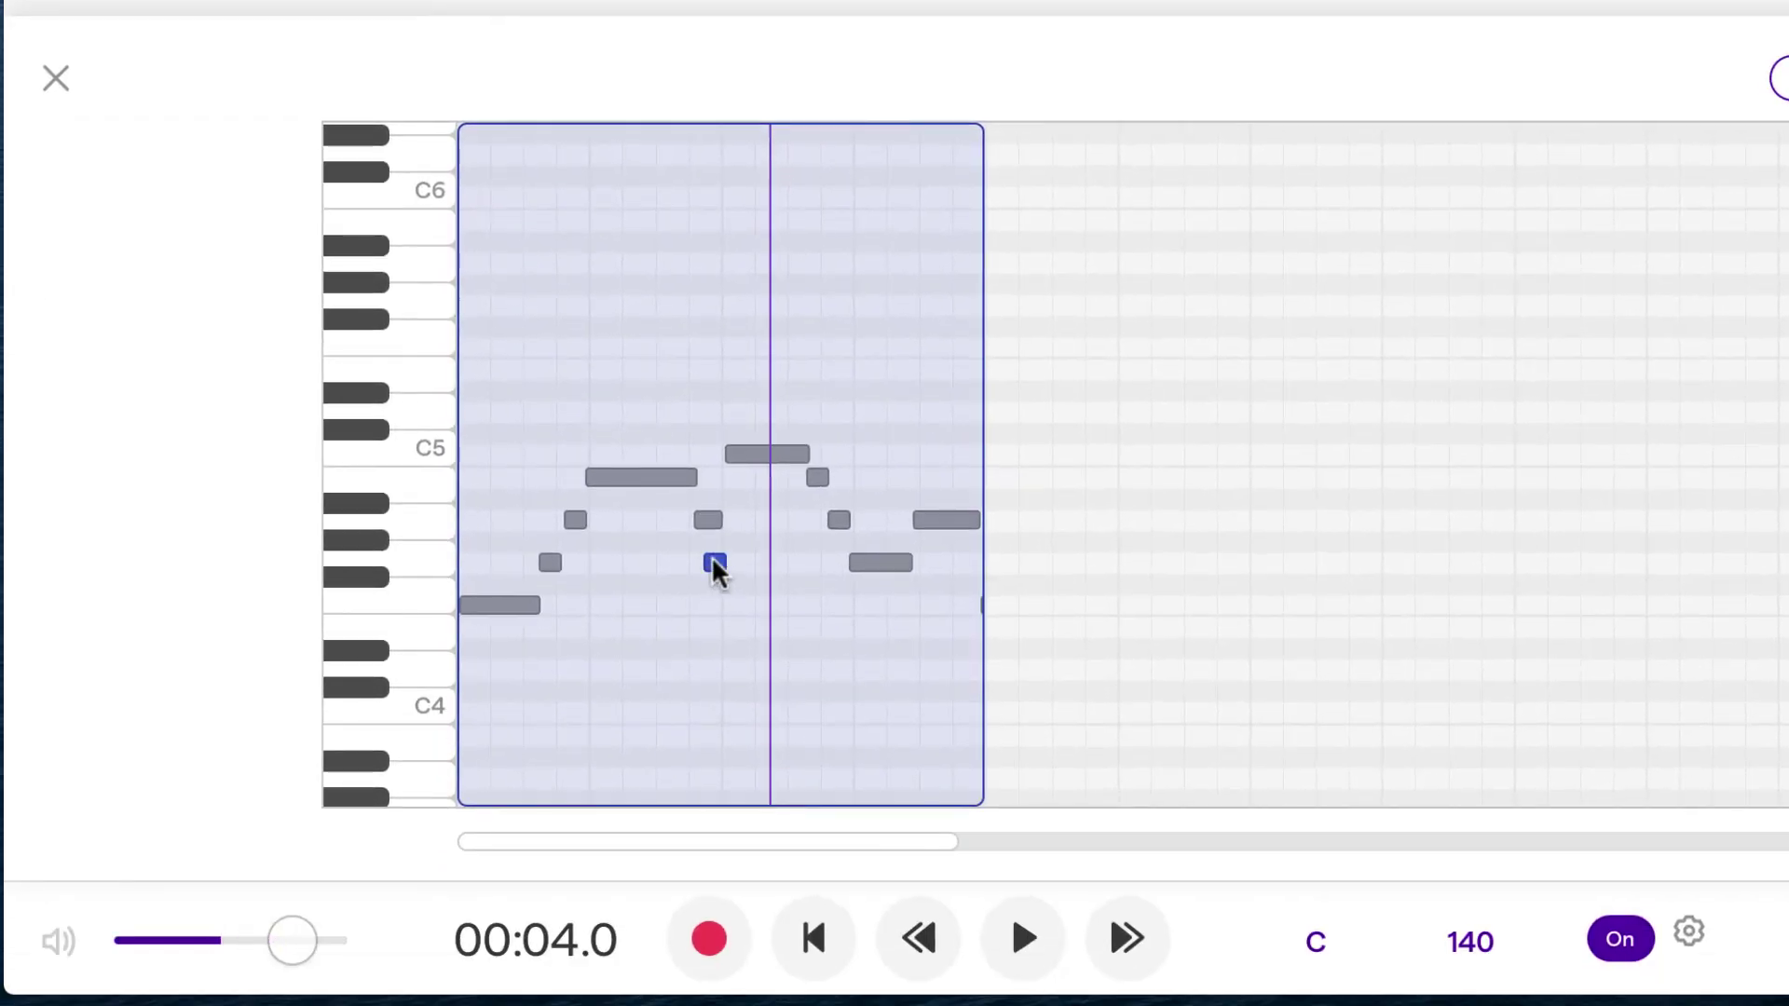